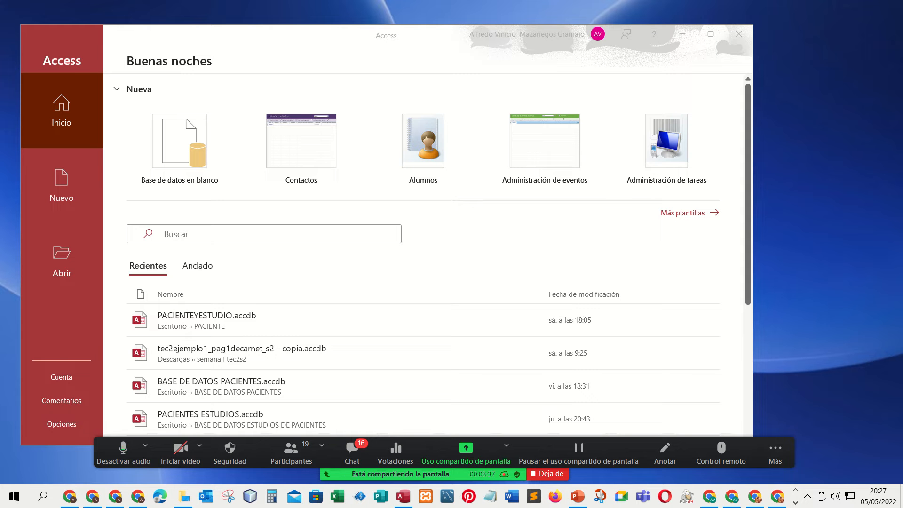
- Reposition the Access window, then start a blank database and dismiss it
{"action": "left_click", "coordinate": [283, 39]}
{"action": "left_click_drag", "start_coordinate": [284, 40], "coordinate": [295, 31]}
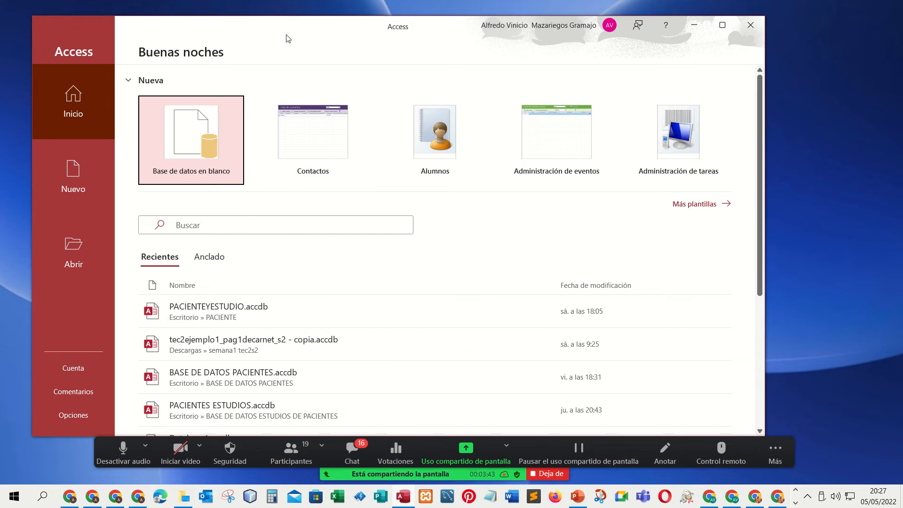
{"action": "left_click_drag", "start_coordinate": [287, 38], "coordinate": [283, 30]}
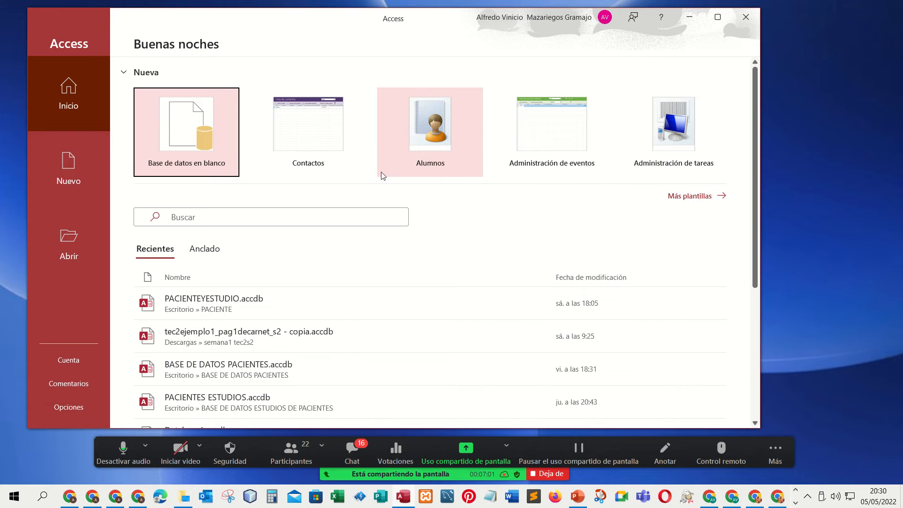
{"action": "left_click", "coordinate": [180, 136]}
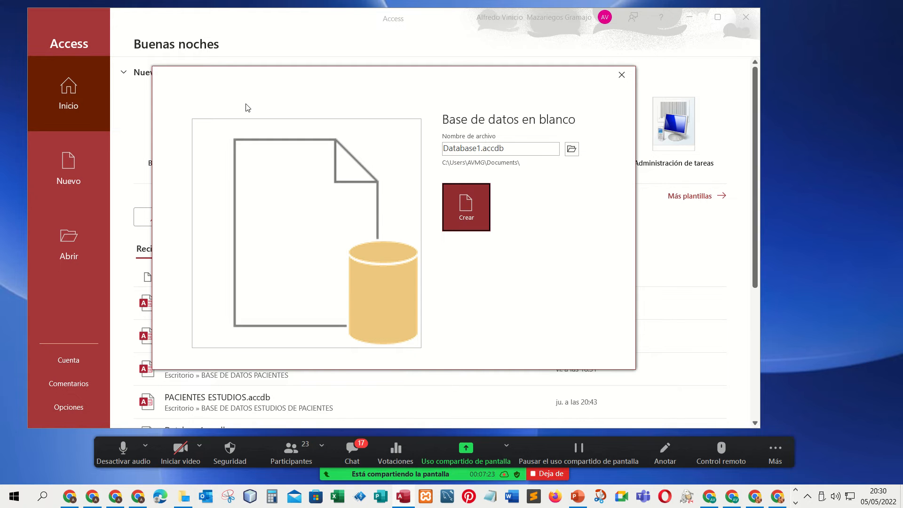
{"action": "left_click", "coordinate": [621, 76]}
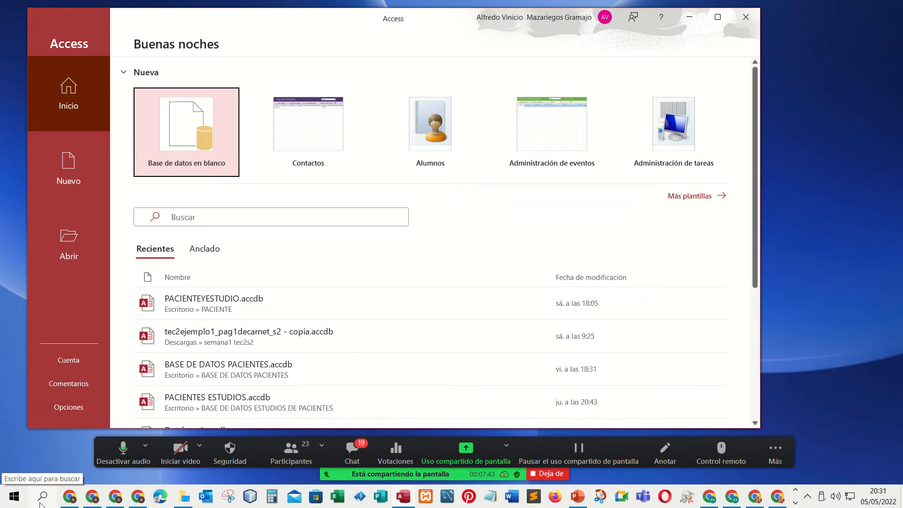
- After visiting the Start menu, start a blank database again and open its file-location browser
{"action": "left_click", "coordinate": [12, 498]}
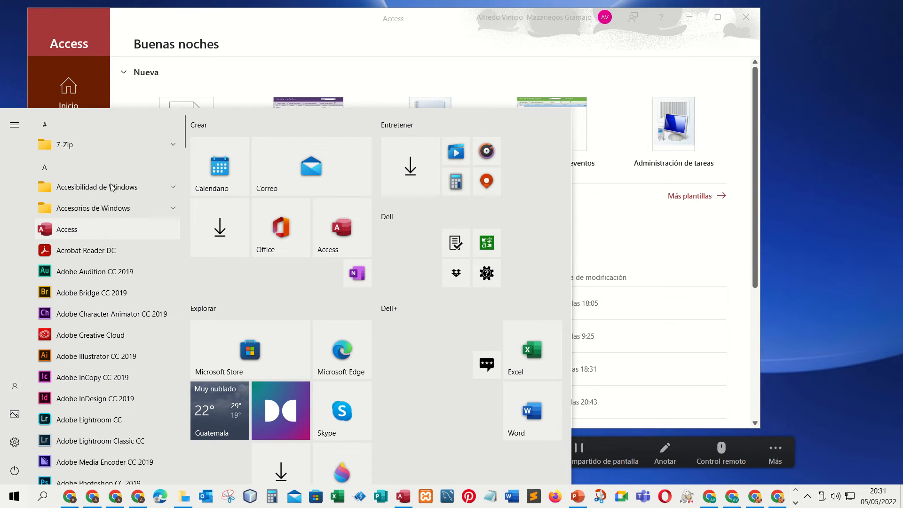
{"action": "left_click", "coordinate": [278, 30]}
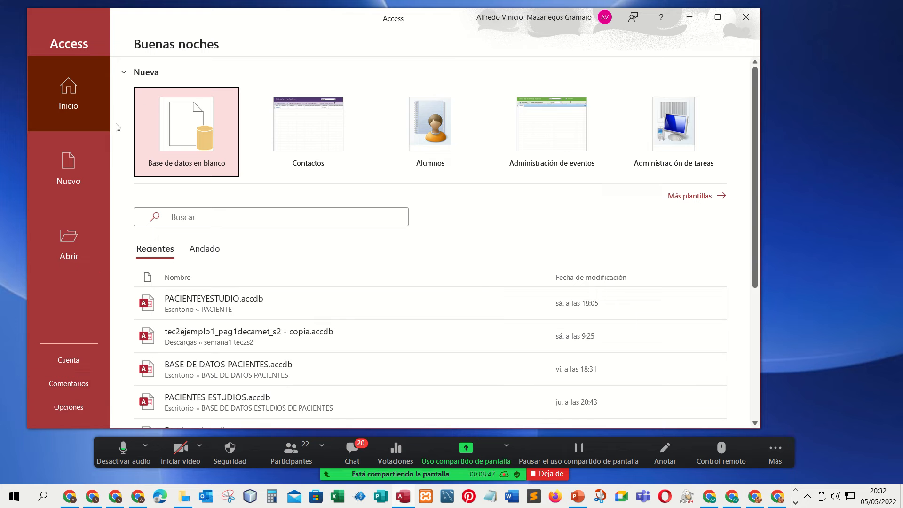
{"action": "left_click", "coordinate": [185, 157]}
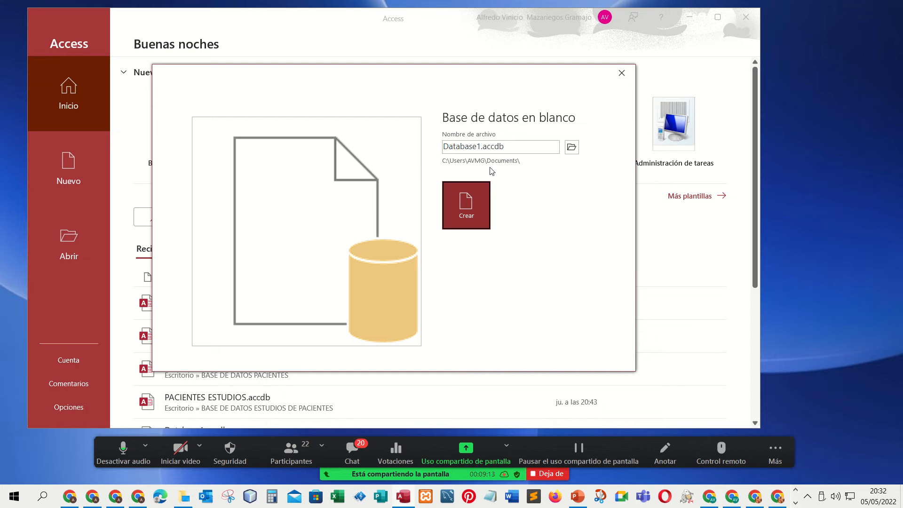
{"action": "left_click", "coordinate": [572, 147]}
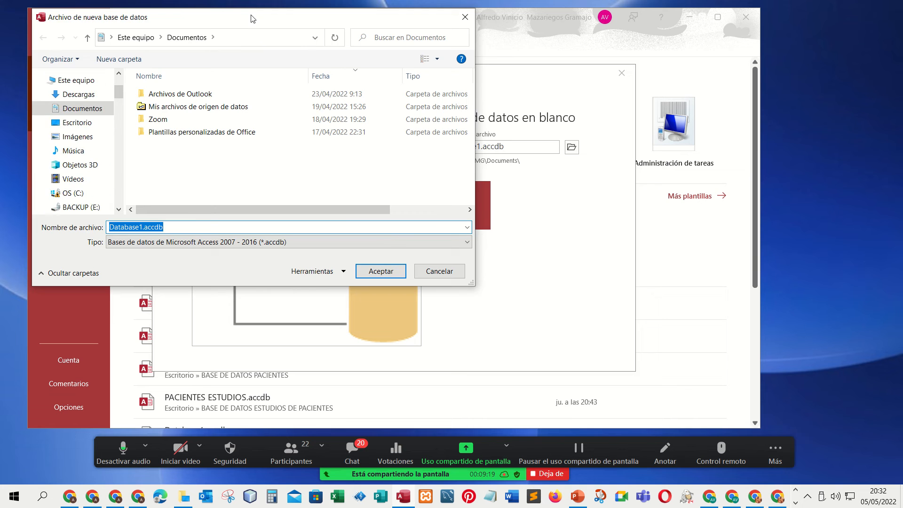
- Save the new database as Pacientes.accdb in the Escritorio folder and confirm with Aceptar
{"action": "left_click_drag", "start_coordinate": [253, 18], "coordinate": [416, 27]}
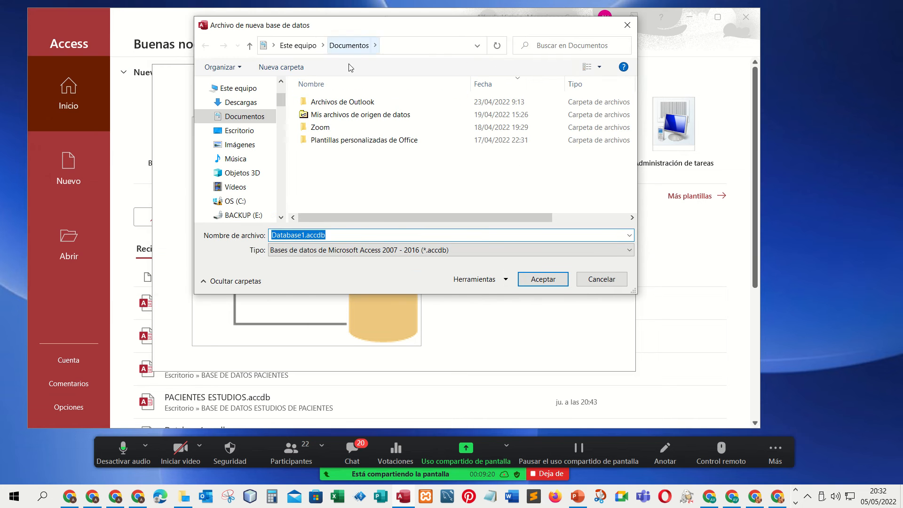
{"action": "left_click", "coordinate": [247, 135]}
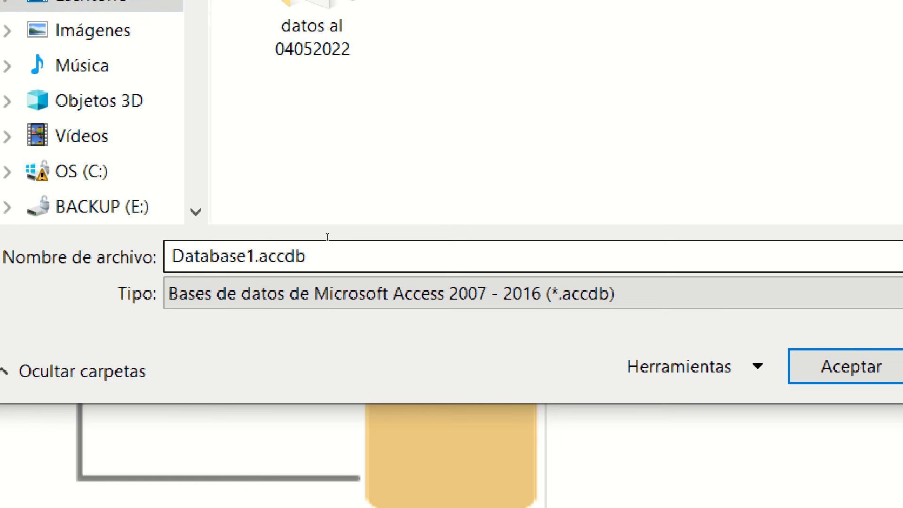
{"action": "left_click", "coordinate": [312, 237]}
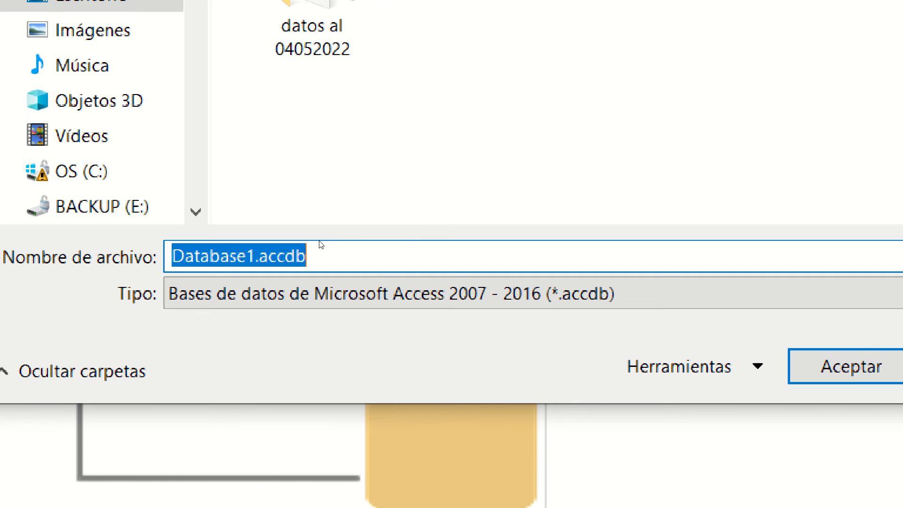
{"action": "left_click", "coordinate": [332, 238]}
{"action": "key", "text": "shift+Left"}
{"action": "key", "text": "shift+Left"}
{"action": "key", "text": "shift+Left"}
{"action": "key", "text": "shift+Left"}
{"action": "key", "text": "shift+Left"}
{"action": "key", "text": "shift+Left"}
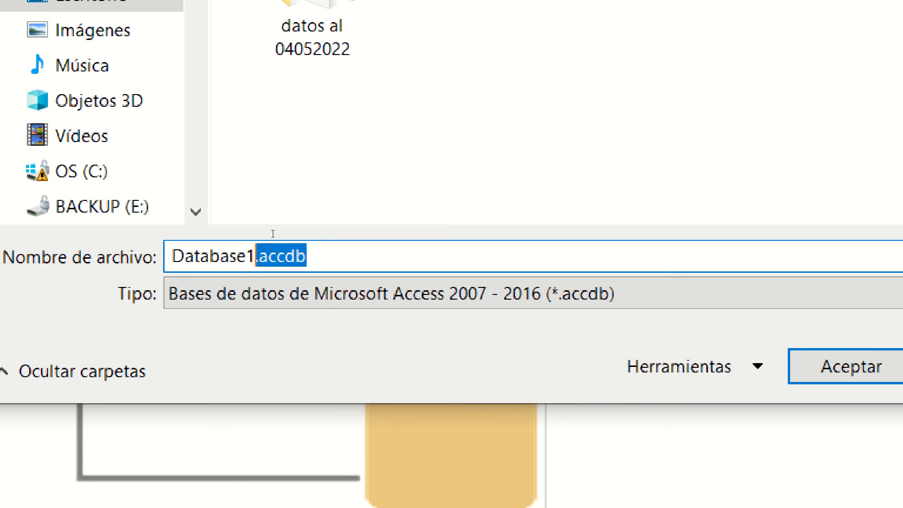
{"action": "key", "text": "Home"}
{"action": "key", "text": "shift+Right"}
{"action": "key", "text": "shift+Right"}
{"action": "key", "text": "shift+Right"}
{"action": "key", "text": "shift+Right"}
{"action": "key", "text": "shift+Right"}
{"action": "key", "text": "shift+Right"}
{"action": "key", "text": "shift+Right"}
{"action": "key", "text": "shift+Right"}
{"action": "key", "text": "shift+Right"}
{"action": "key", "text": "shift+Right"}
{"action": "key", "text": "shift+Right"}
{"action": "key", "text": "shift+Right"}
{"action": "key", "text": "shift+Right"}
{"action": "key", "text": "shift+Right"}
{"action": "key", "text": "shift+Right"}
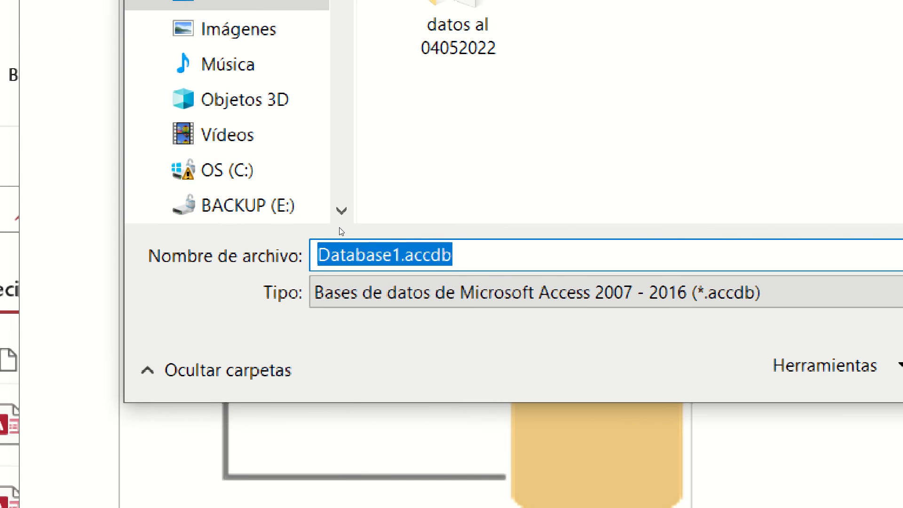
{"action": "type", "text": "Pacie"}
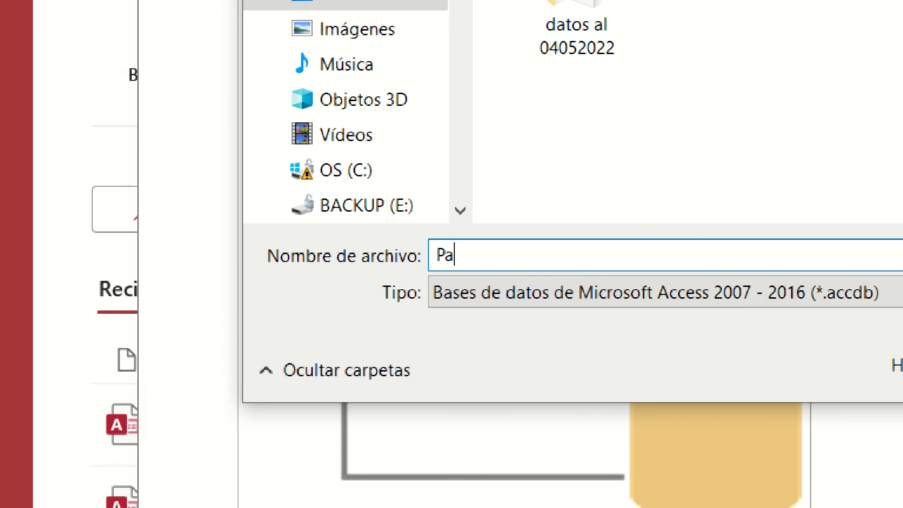
{"action": "type", "text": "ntes"}
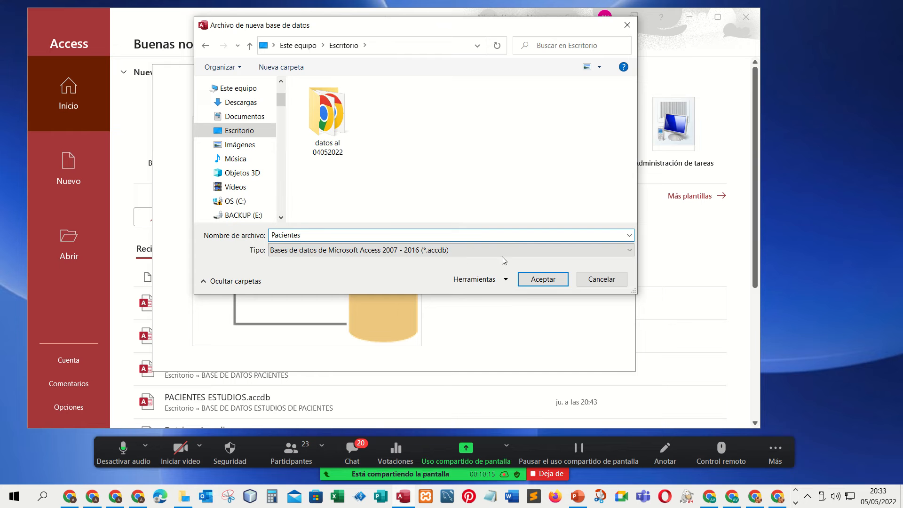
{"action": "left_click", "coordinate": [544, 281]}
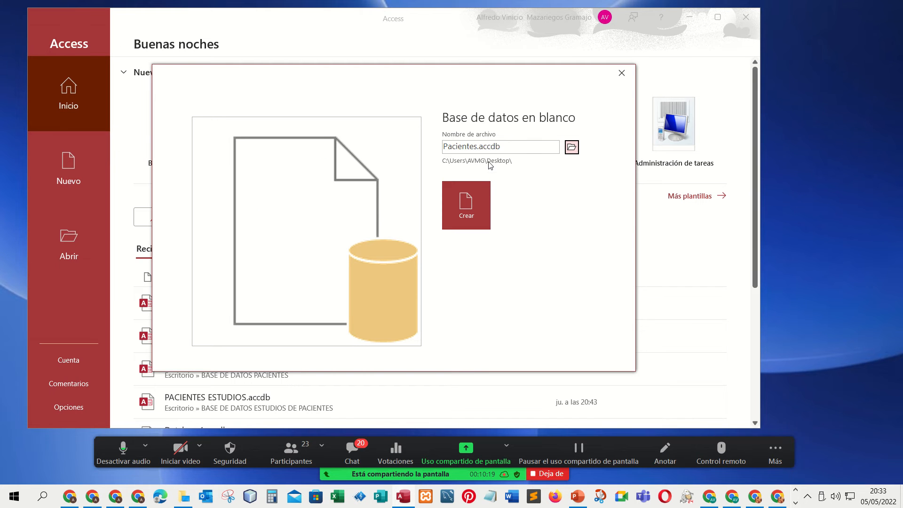
{"action": "key", "text": "super+plus"}
{"action": "key", "text": "super+plus"}
- Create the Pacientes database and close the automatically opened Tabla1
{"action": "left_click", "coordinate": [478, 194]}
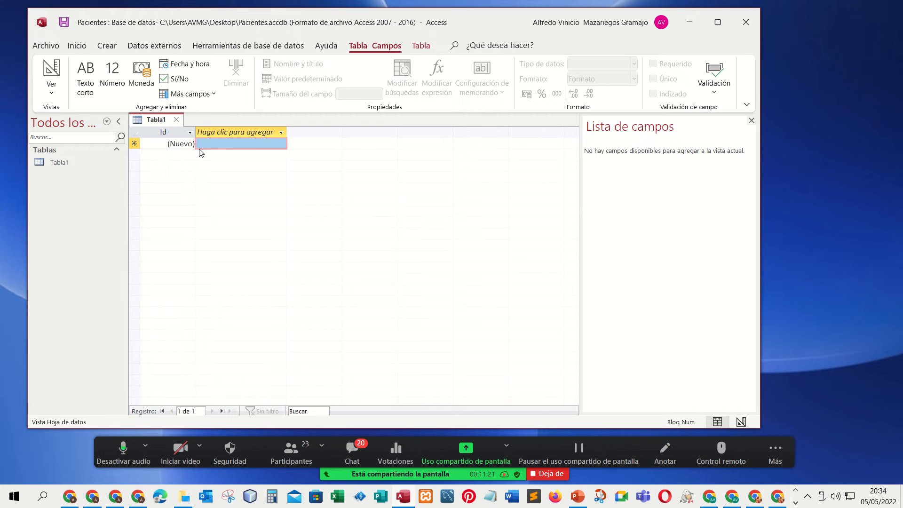
{"action": "left_click", "coordinate": [177, 123]}
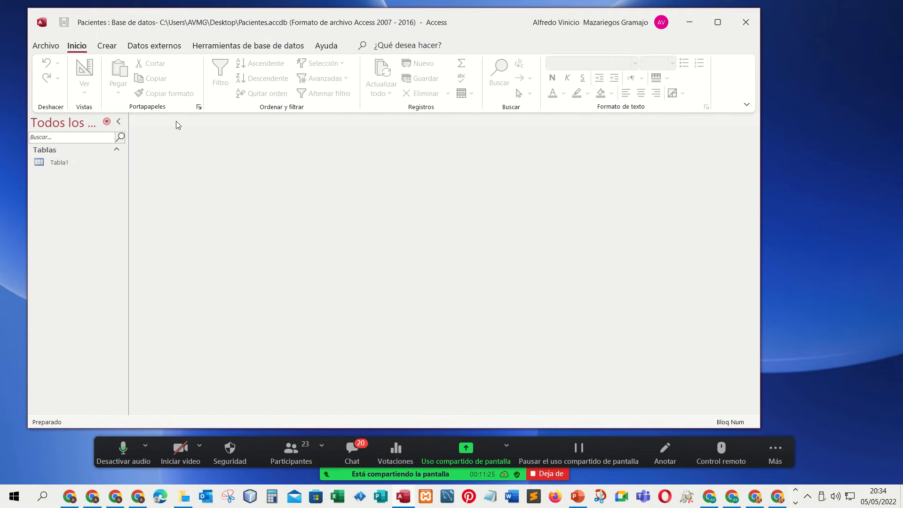
{"action": "left_click", "coordinate": [107, 46]}
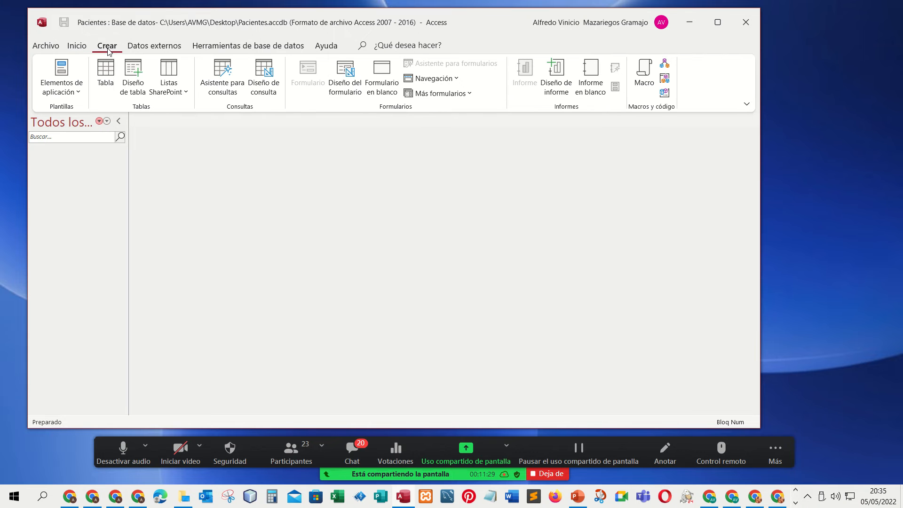
- Open a new table with Crear > Diseño de tabla, closing and reopening it once
{"action": "left_click", "coordinate": [137, 89]}
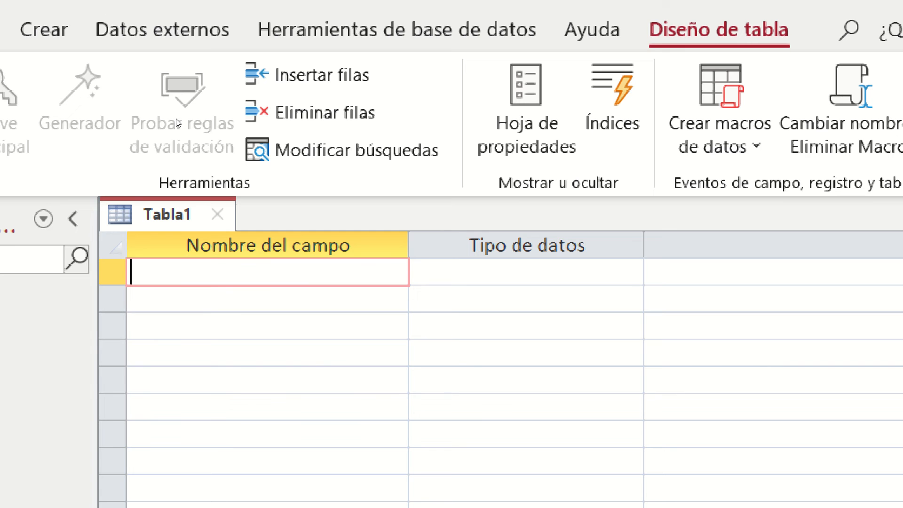
{"action": "key", "text": "ctrl+w"}
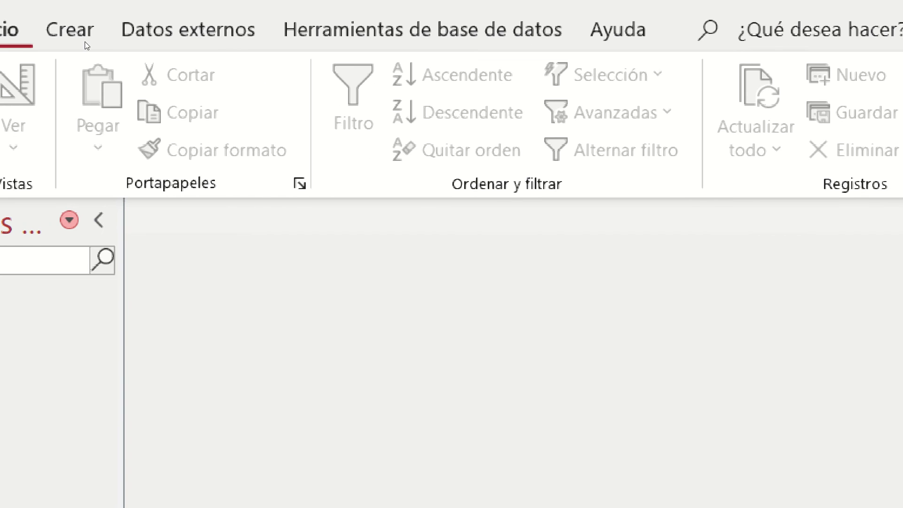
{"action": "left_click", "coordinate": [104, 46]}
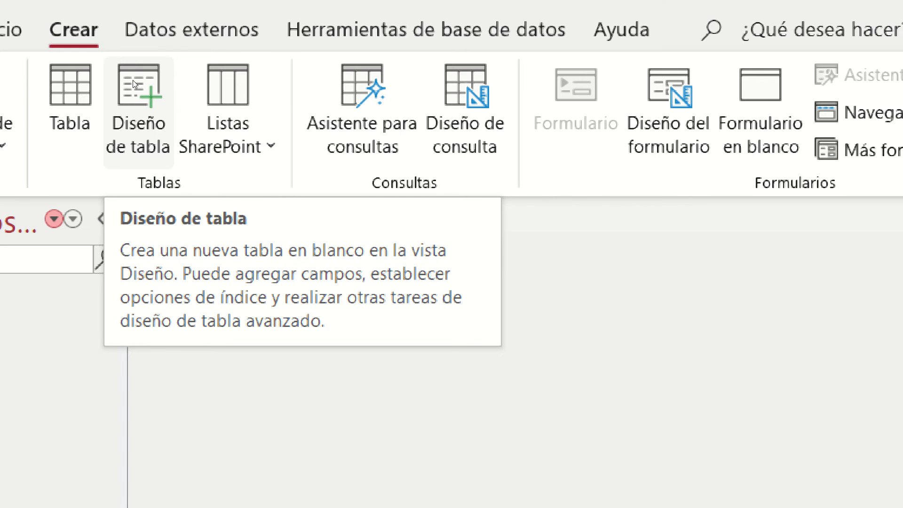
{"action": "left_click", "coordinate": [134, 83]}
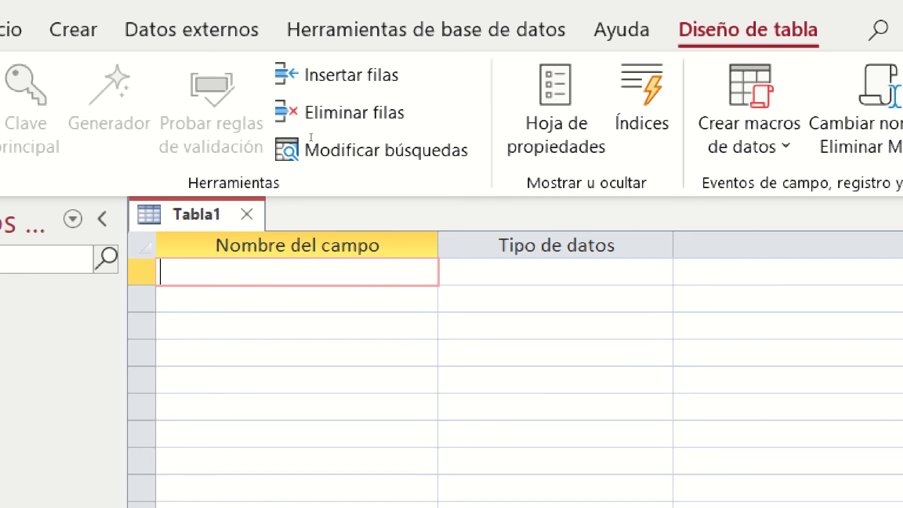
- Enter CODIGOPACIENTE as the first field name and move to its data type
{"action": "type", "text": "CO"}
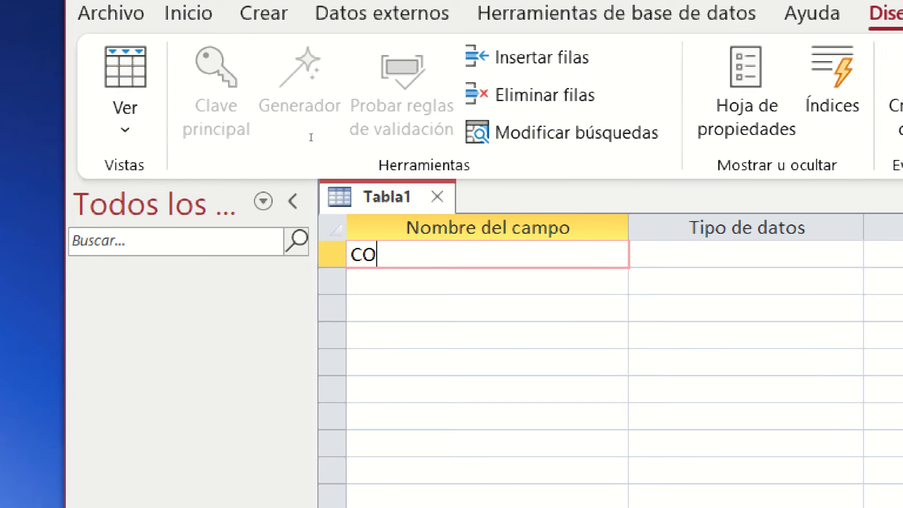
{"action": "type", "text": "DIG"}
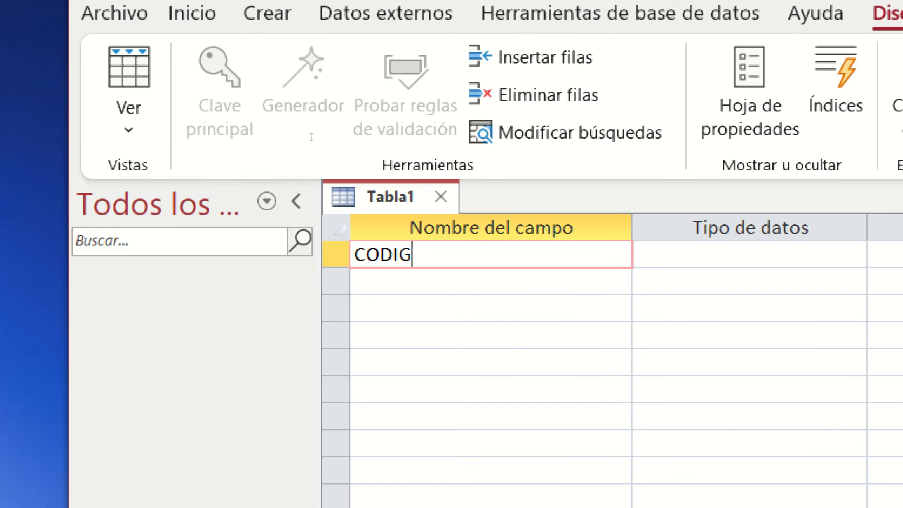
{"action": "type", "text": "OPACIE"}
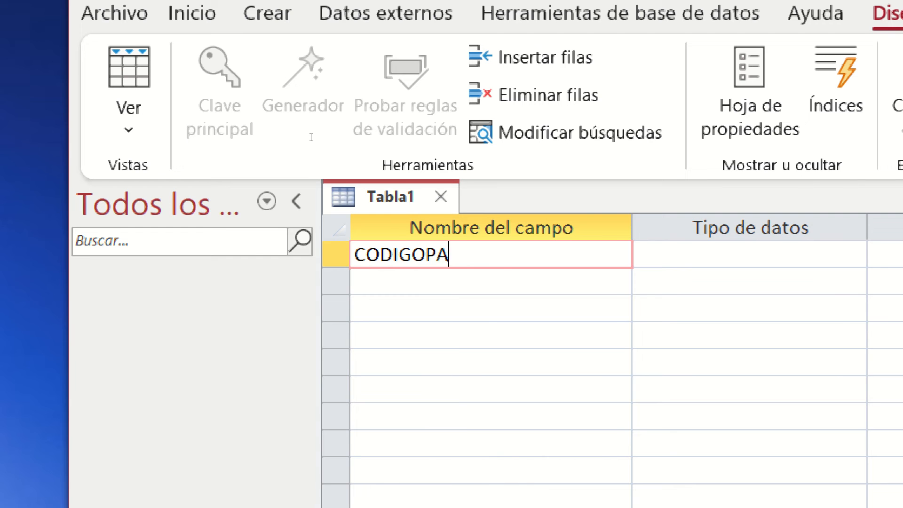
{"action": "type", "text": "NTE"}
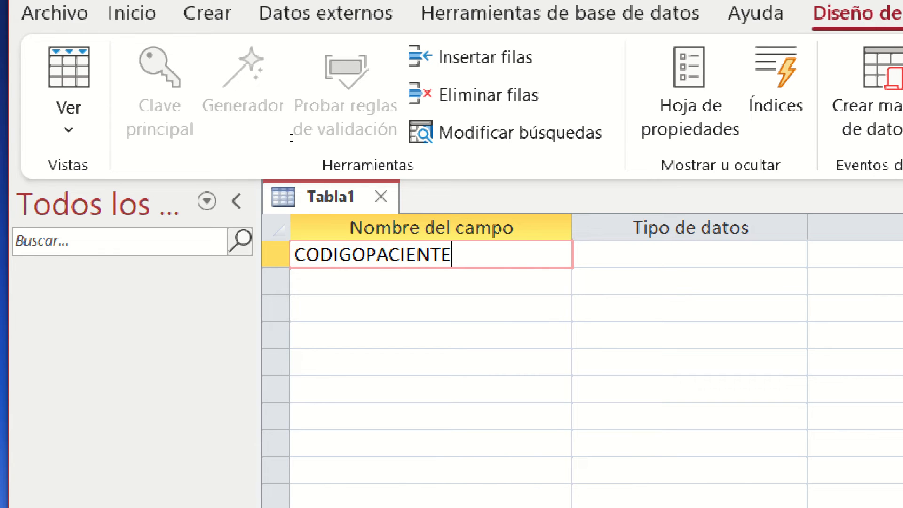
{"action": "key", "text": "Tab"}
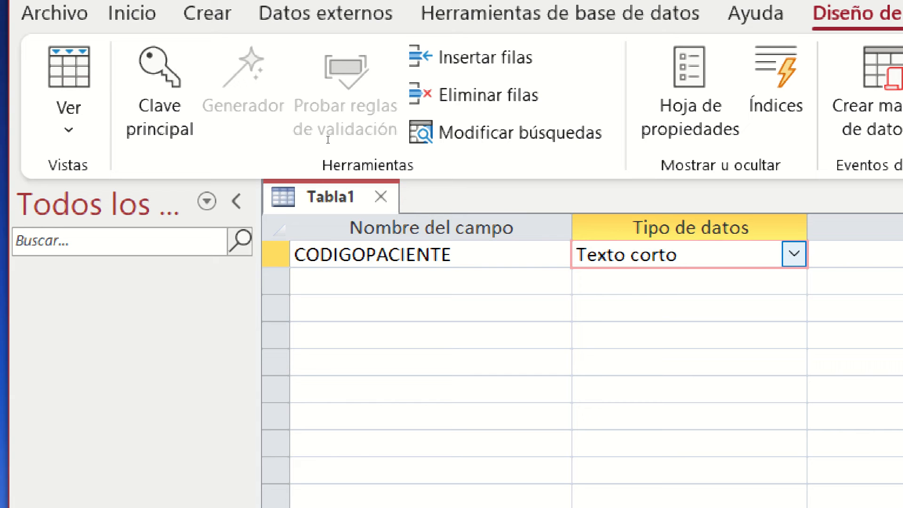
- Set CODIGOPACIENTE's data type to Número
{"action": "key", "text": "alt+Down"}
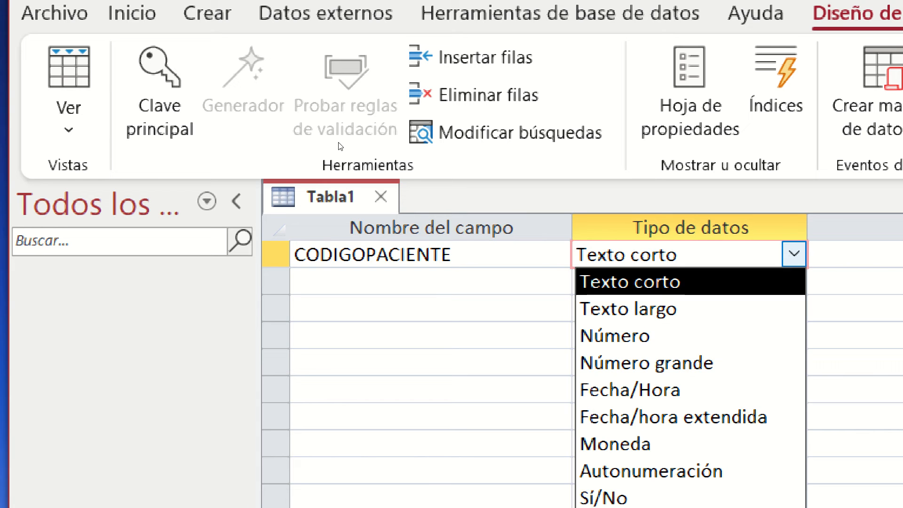
{"action": "key", "text": "Down"}
{"action": "key", "text": "Down"}
{"action": "key", "text": "Return"}
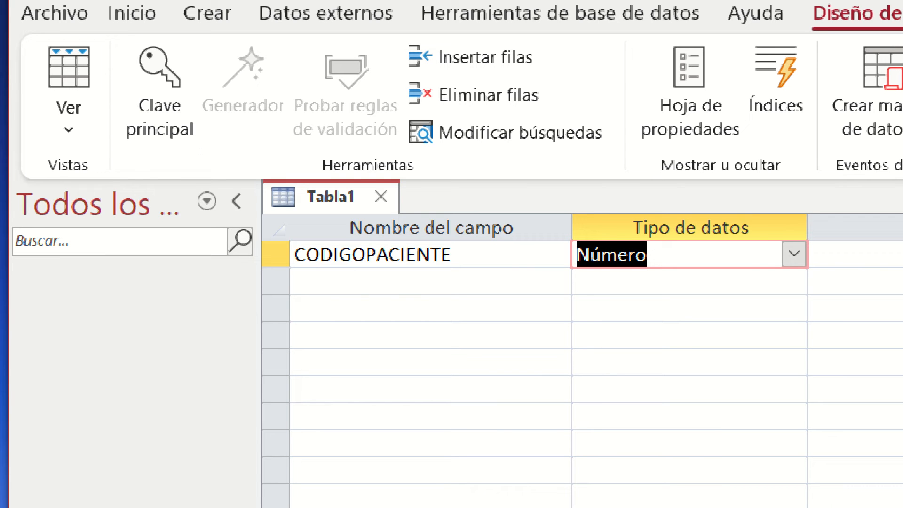
- Add a second field NOMBRE as Texto corto and begin a third field name
{"action": "key", "text": "Return"}
{"action": "key", "text": "Return"}
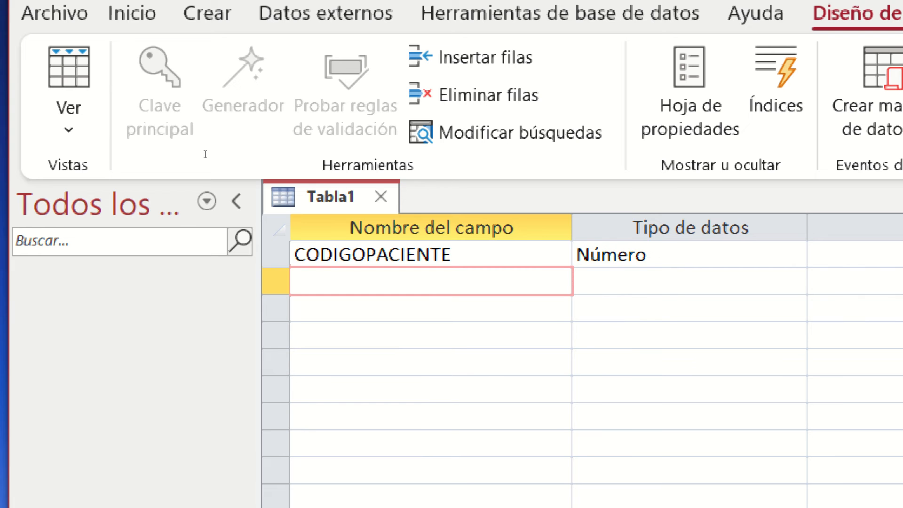
{"action": "type", "text": "no"}
{"action": "key", "text": "BackSpace"}
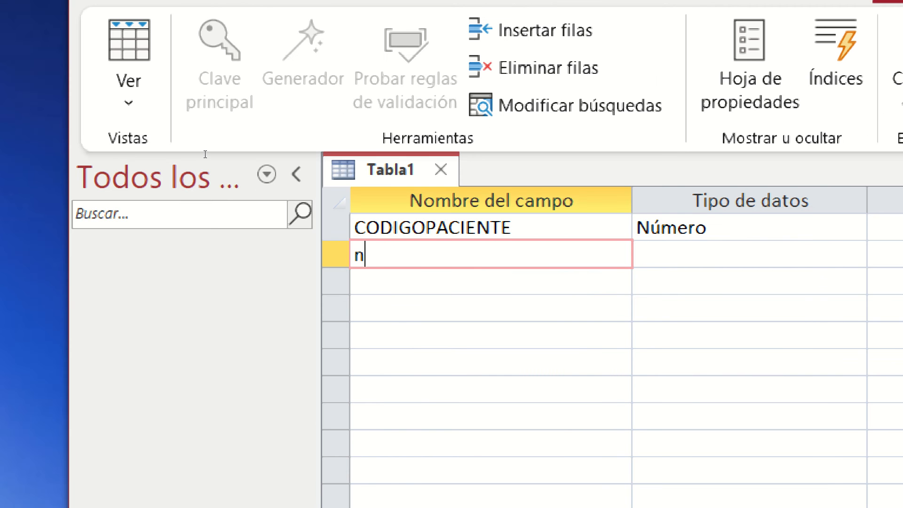
{"action": "key", "text": "BackSpace"}
{"action": "type", "text": "NOMBRE"}
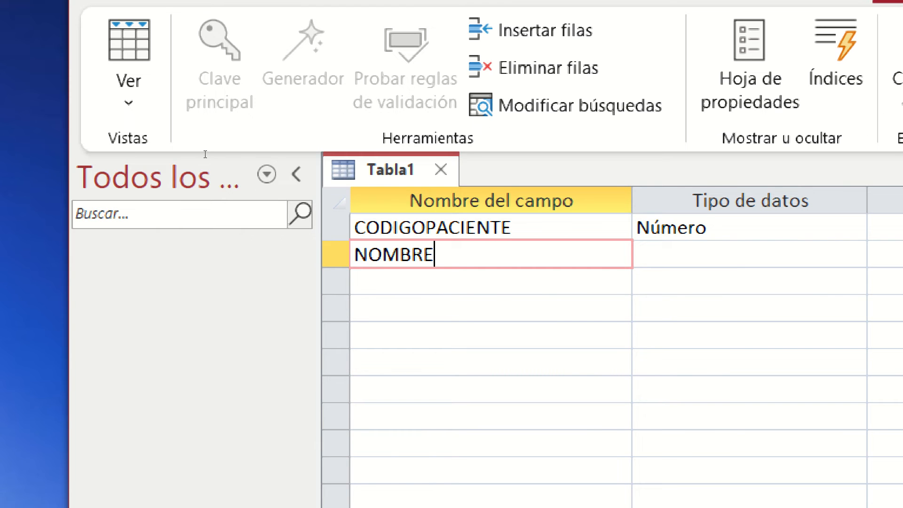
{"action": "key", "text": "Return"}
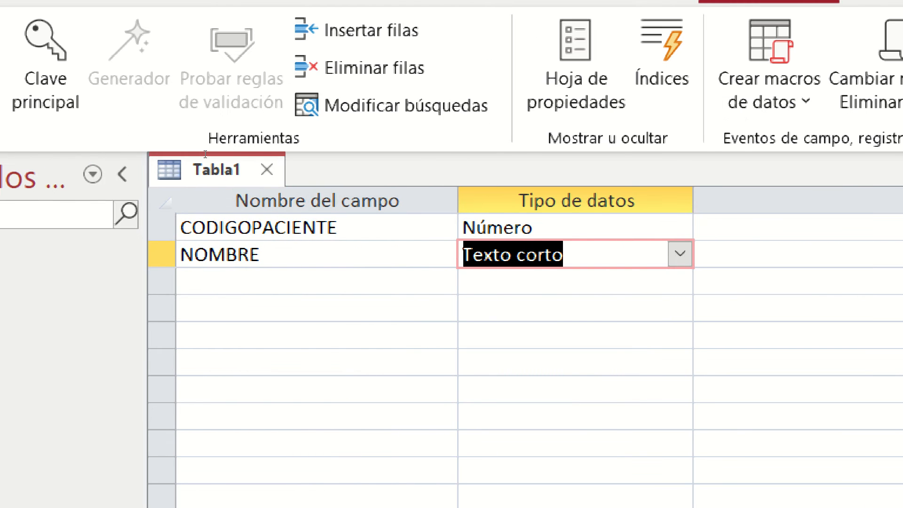
{"action": "key", "text": "Tab"}
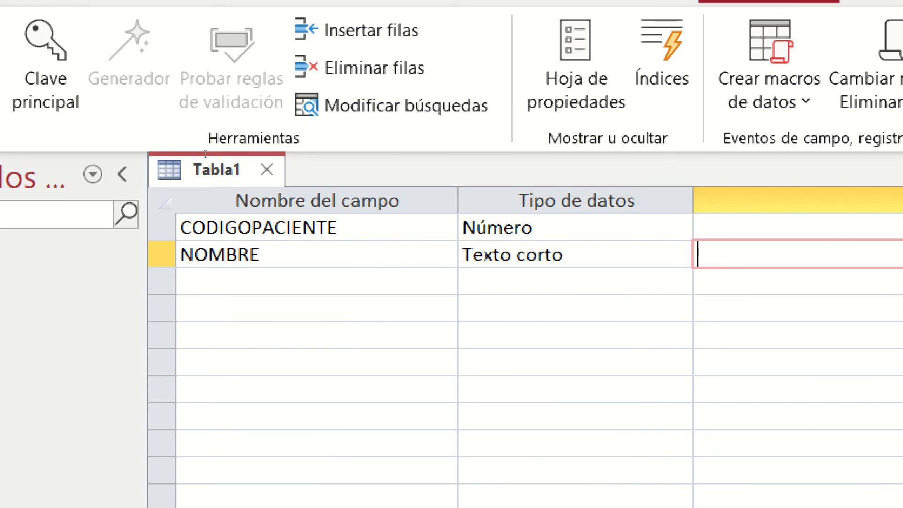
{"action": "key", "text": "Tab"}
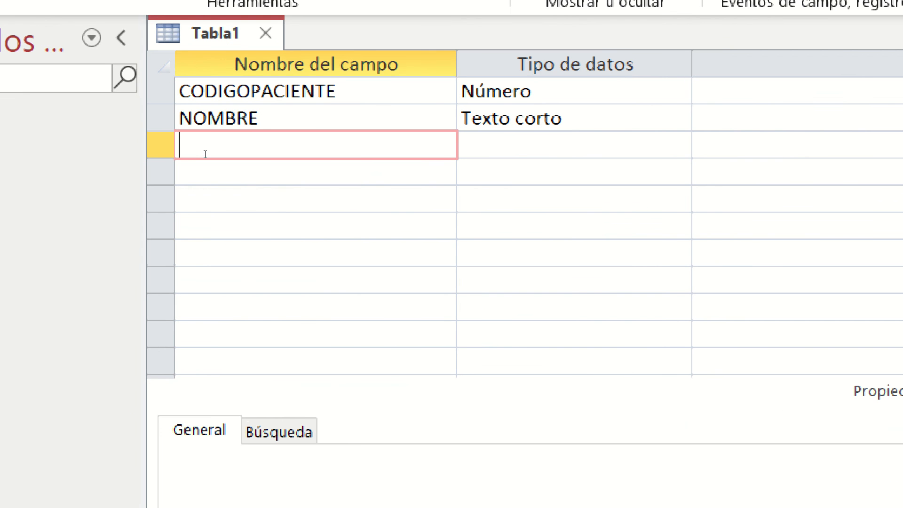
{"action": "type", "text": "ATM"}
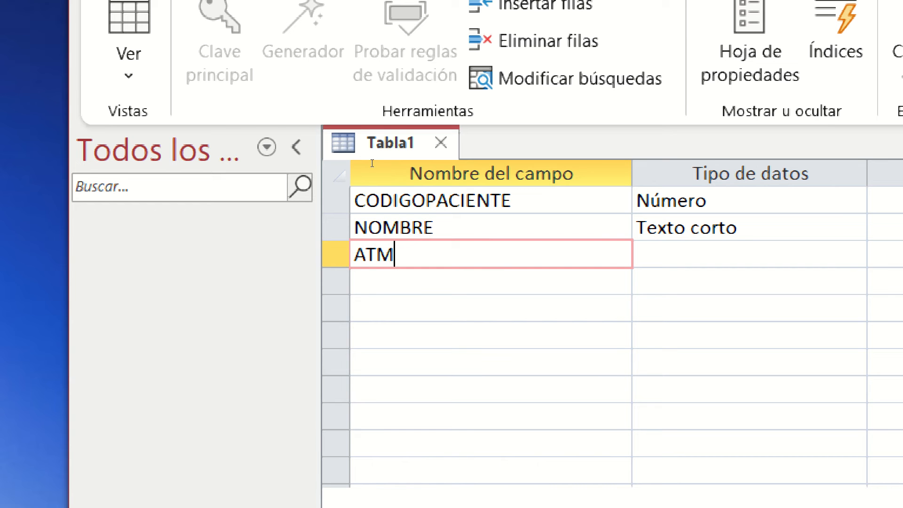
- Replace the mistyped ATM with APELLIDOS as the third field name
{"action": "key", "text": "BackSpace"}
{"action": "key", "text": "BackSpace"}
{"action": "key", "text": "BackSpace"}
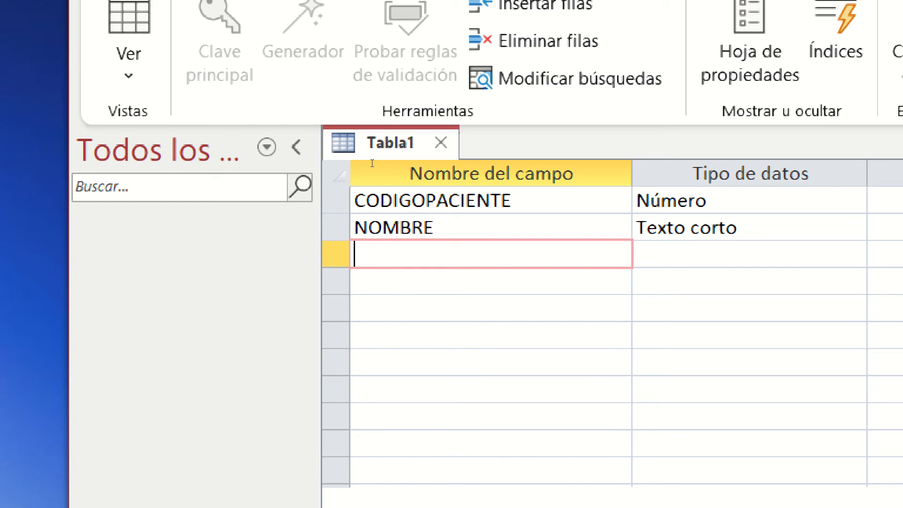
{"action": "type", "text": "APELLIDO"}
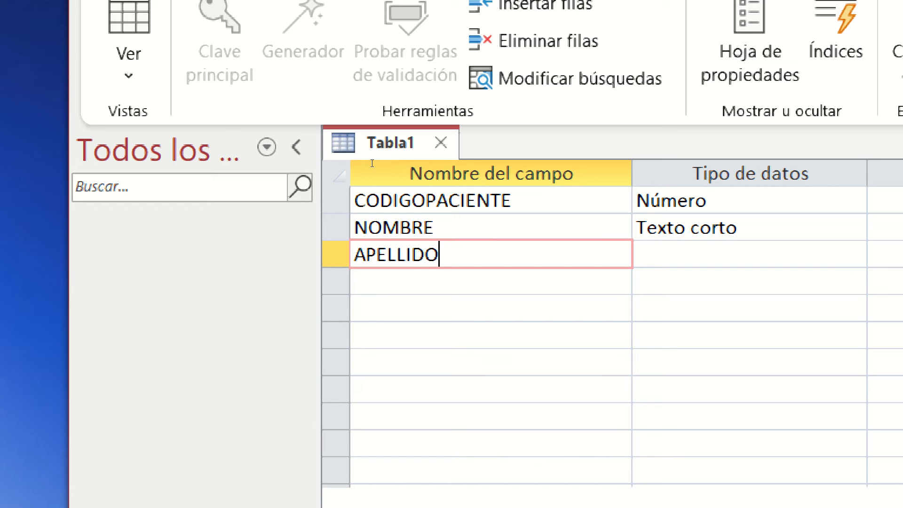
{"action": "type", "text": "S"}
- Rename the second field to NOMBRE1 and restore the third field name APELLIDOS
{"action": "key", "text": "Up"}
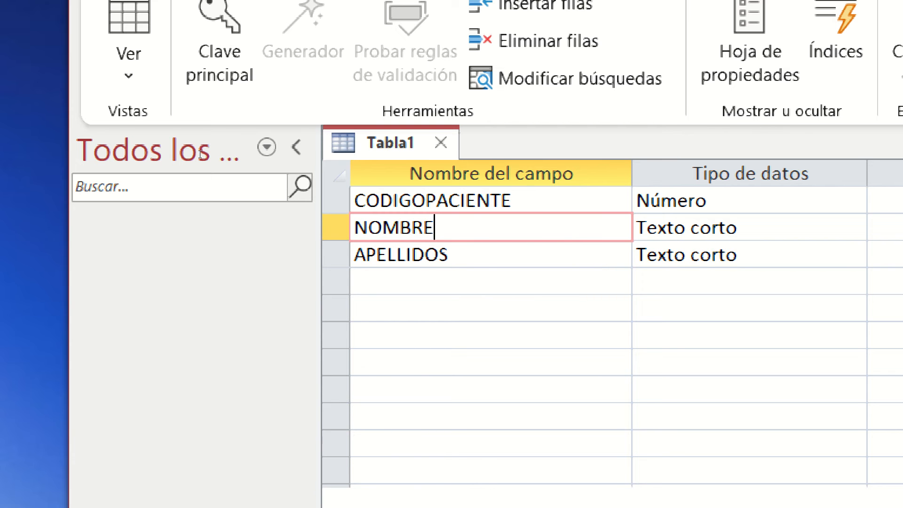
{"action": "type", "text": "1"}
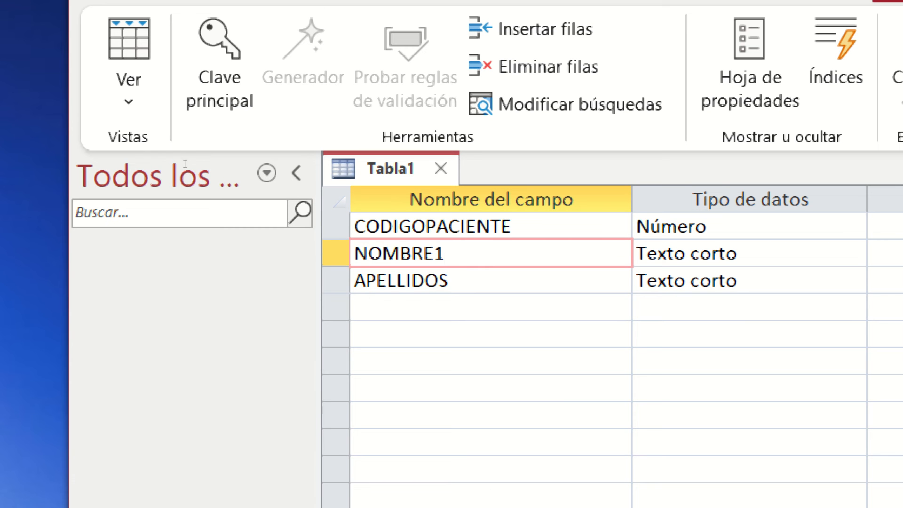
{"action": "key", "text": "Down"}
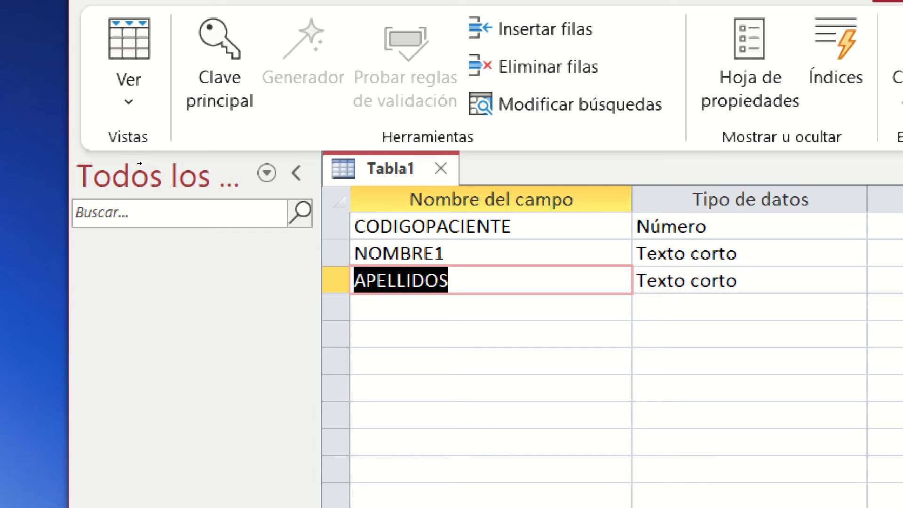
{"action": "type", "text": "NOMBTR"}
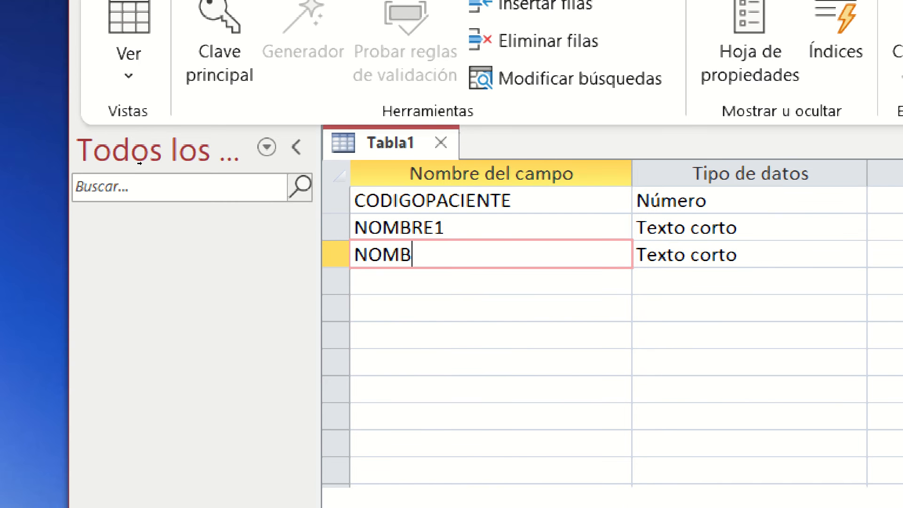
{"action": "key", "text": "BackSpace"}
{"action": "key", "text": "BackSpace"}
{"action": "type", "text": "RE2"}
{"action": "key", "text": "BackSpace"}
{"action": "key", "text": "BackSpace"}
{"action": "key", "text": "BackSpace"}
{"action": "key", "text": "BackSpace"}
{"action": "key", "text": "BackSpace"}
{"action": "key", "text": "BackSpace"}
{"action": "key", "text": "BackSpace"}
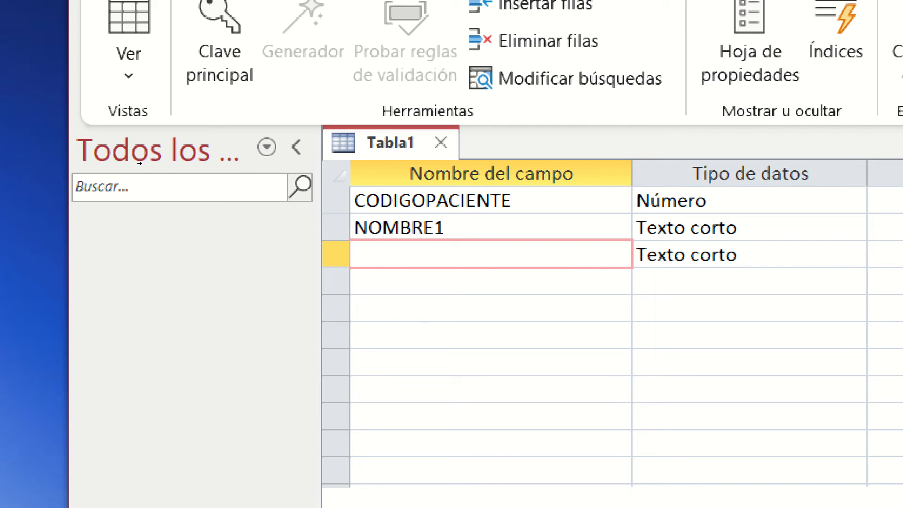
{"action": "type", "text": "APELL"}
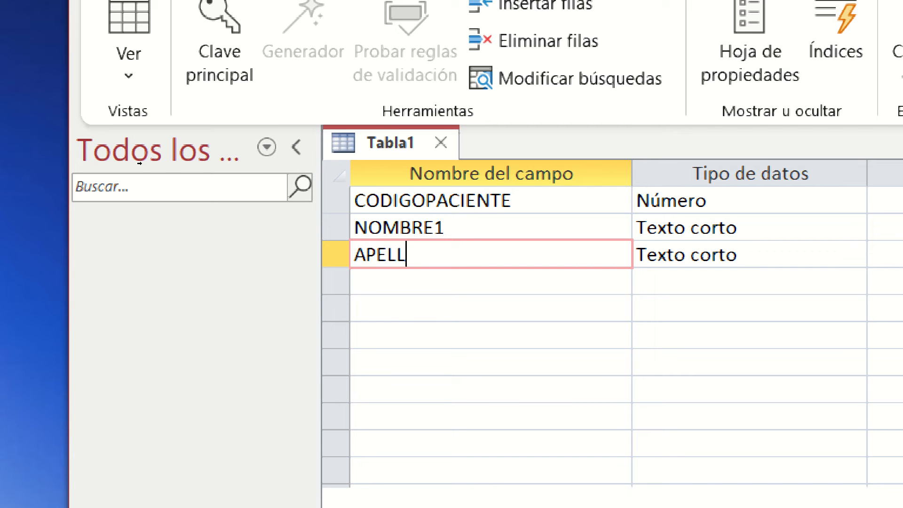
{"action": "type", "text": "IDOS"}
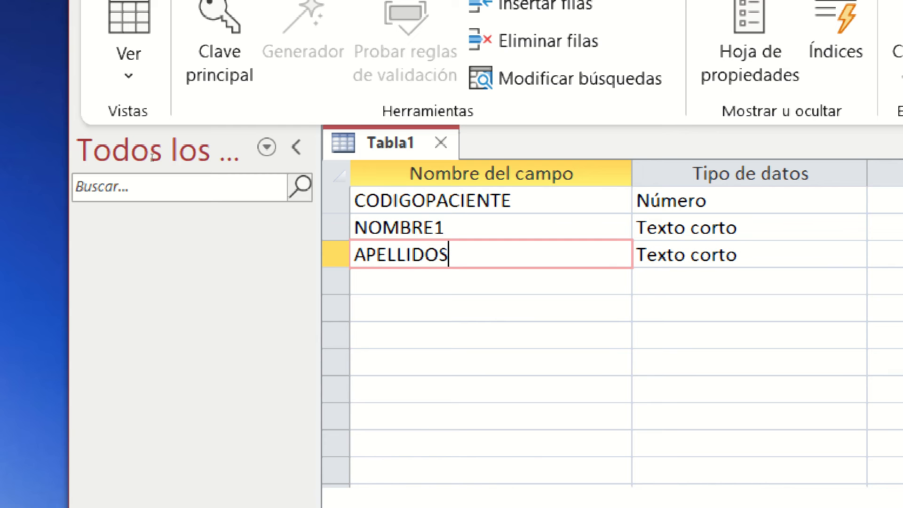
{"action": "key", "text": "Up"}
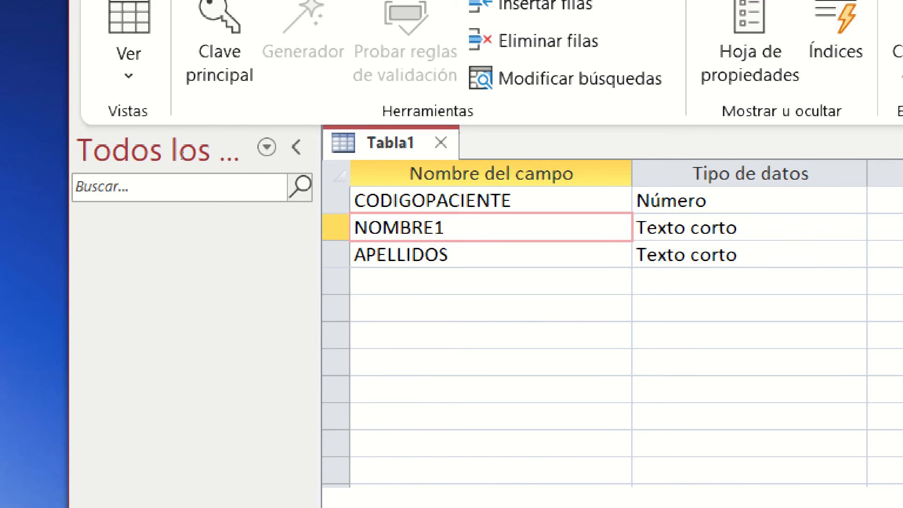
- Change the second field name from NOMBRE1 to NOMBRES and move to the empty fourth row
{"action": "key", "text": "BackSpace"}
{"action": "type", "text": "S"}
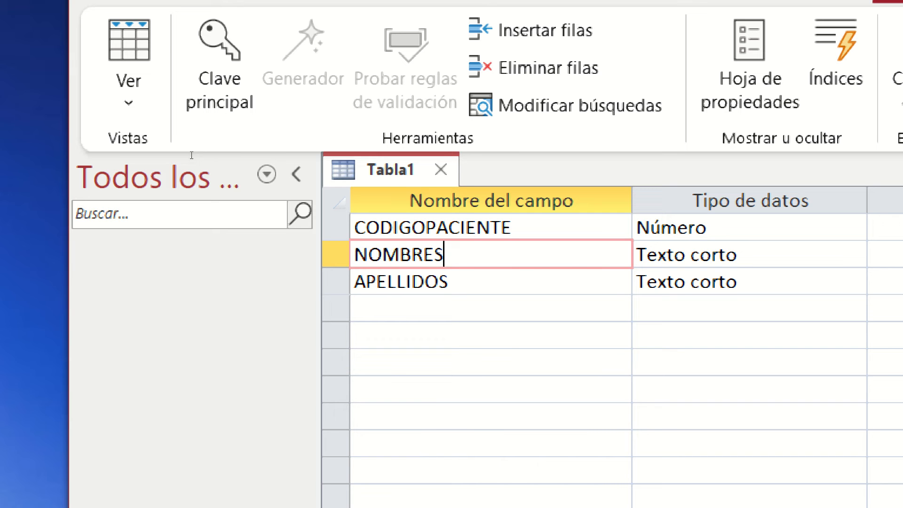
{"action": "key", "text": "BackSpace"}
{"action": "type", "text": "S"}
{"action": "key", "text": "Down"}
{"action": "key", "text": "Down"}
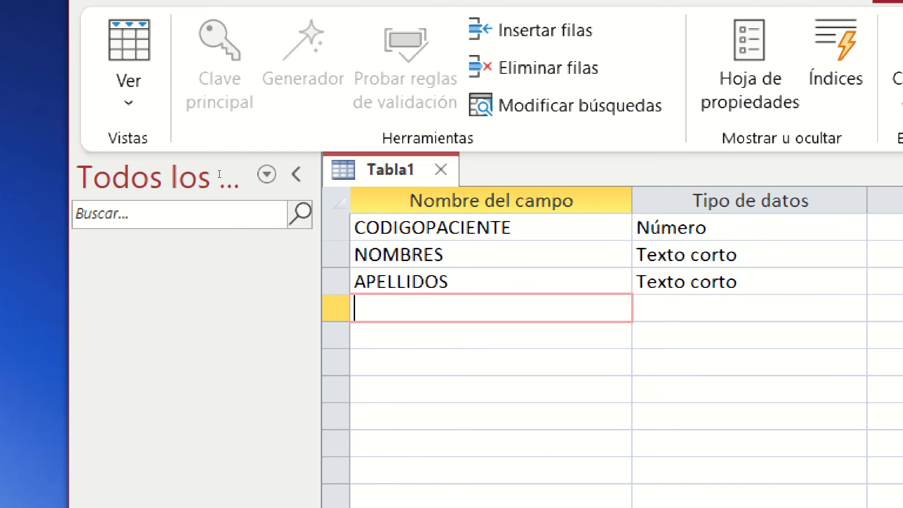
- Add the fourth field NIT with data type Número
{"action": "type", "text": "NIT"}
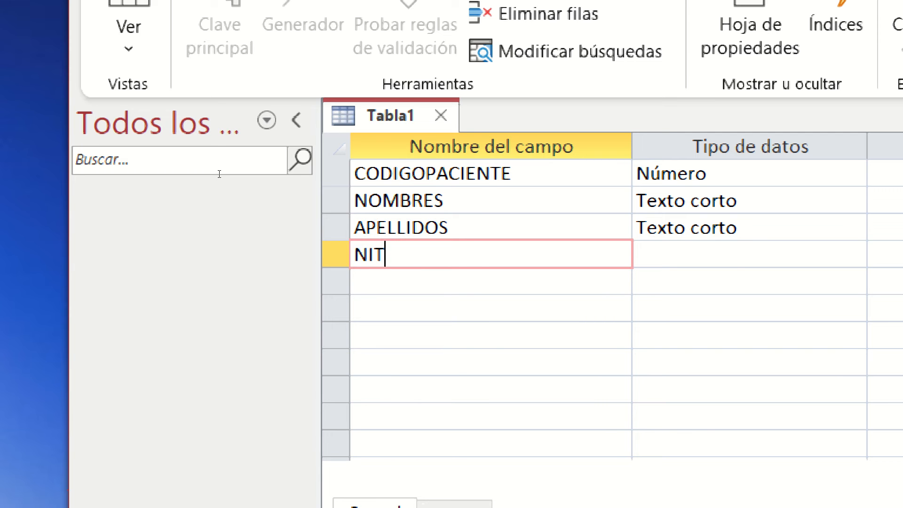
{"action": "key", "text": "Tab"}
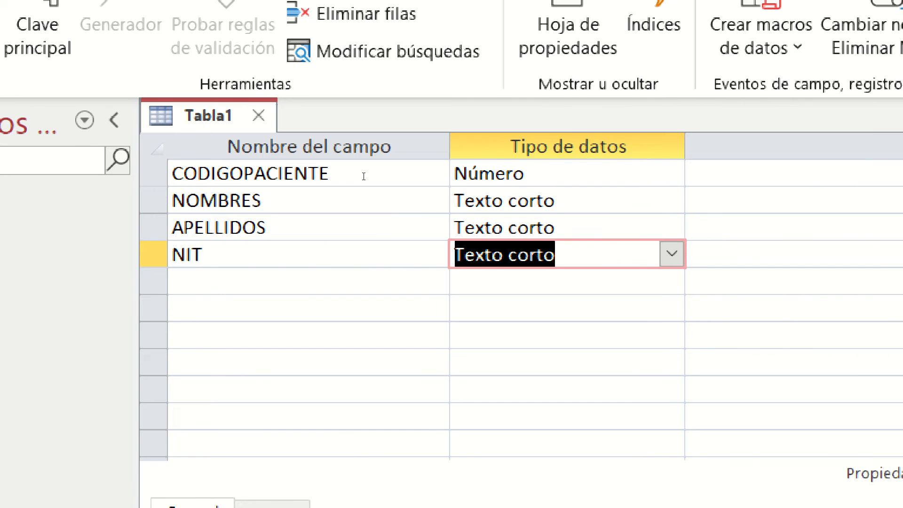
{"action": "type", "text": "Número"}
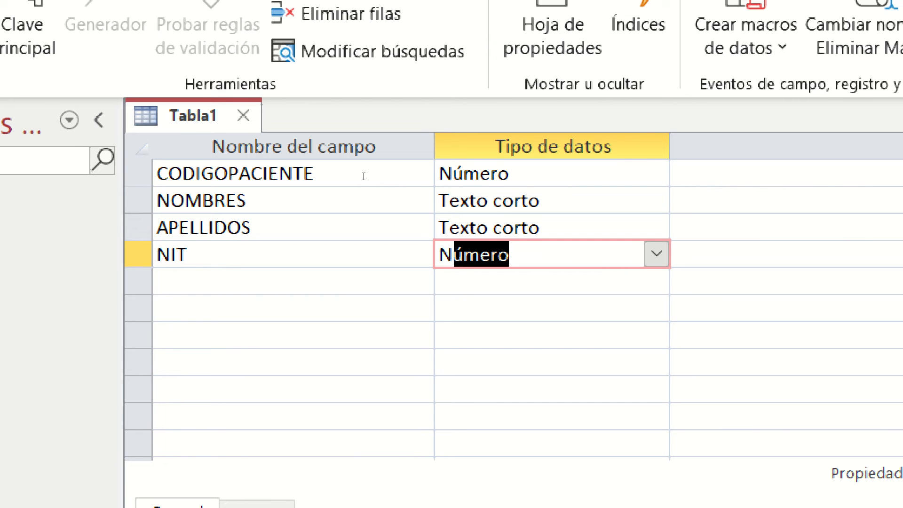
{"action": "key", "text": "Tab"}
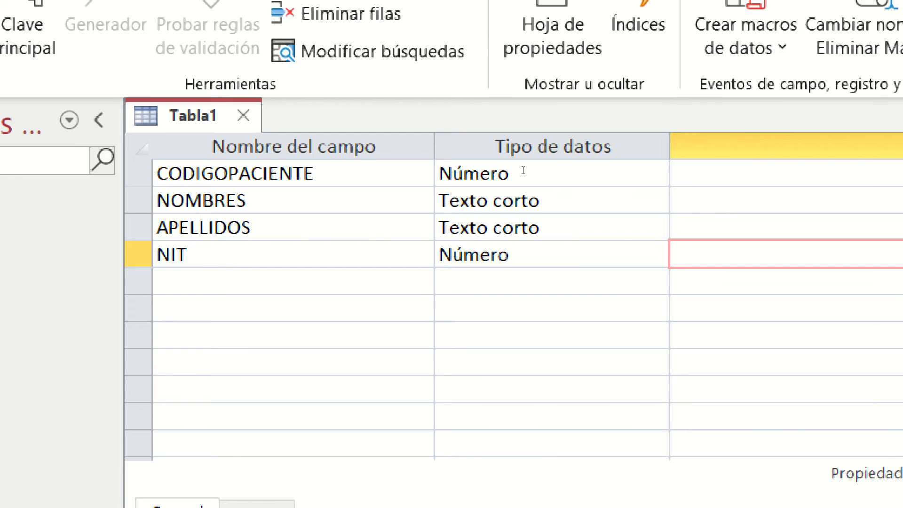
- Type a sample tax ID number into NIT's description
{"action": "type", "text": "15856"}
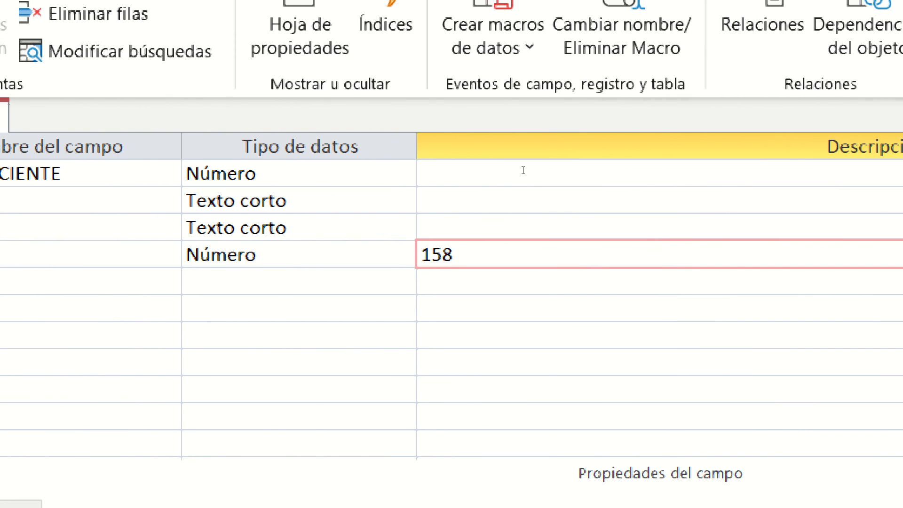
{"action": "type", "text": "81"}
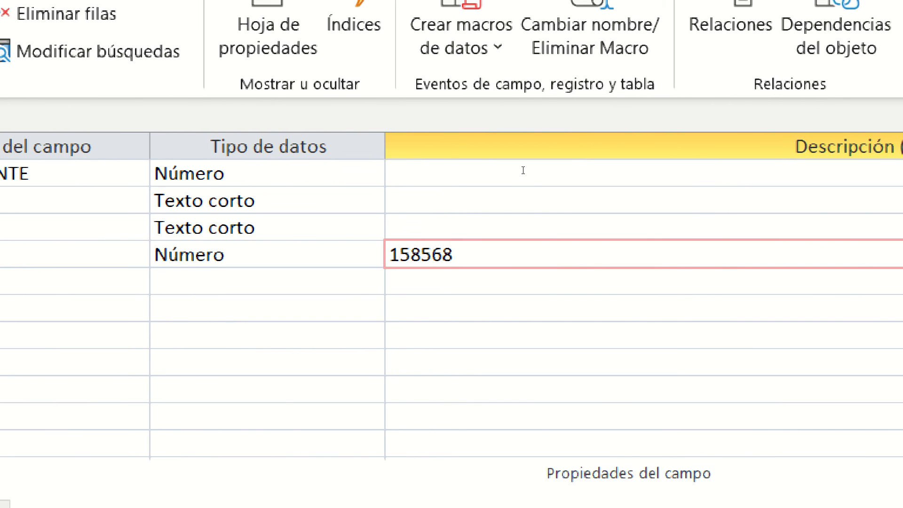
{"action": "type", "text": "9"}
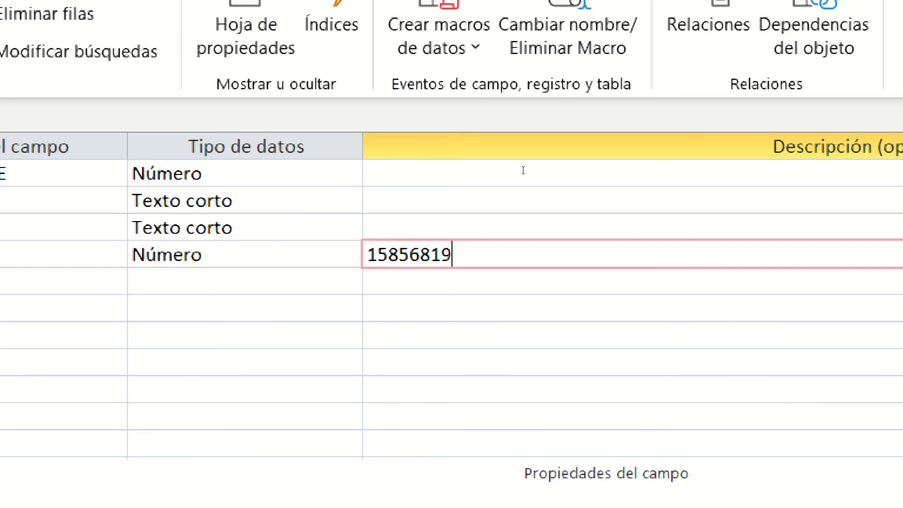
{"action": "key", "text": "BackSpace"}
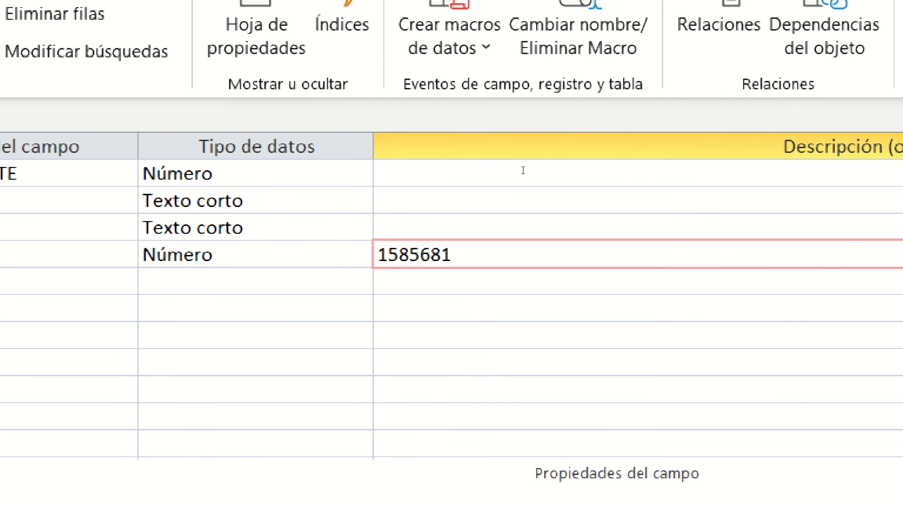
{"action": "type", "text": "-9"}
{"action": "key", "text": "BackSpace"}
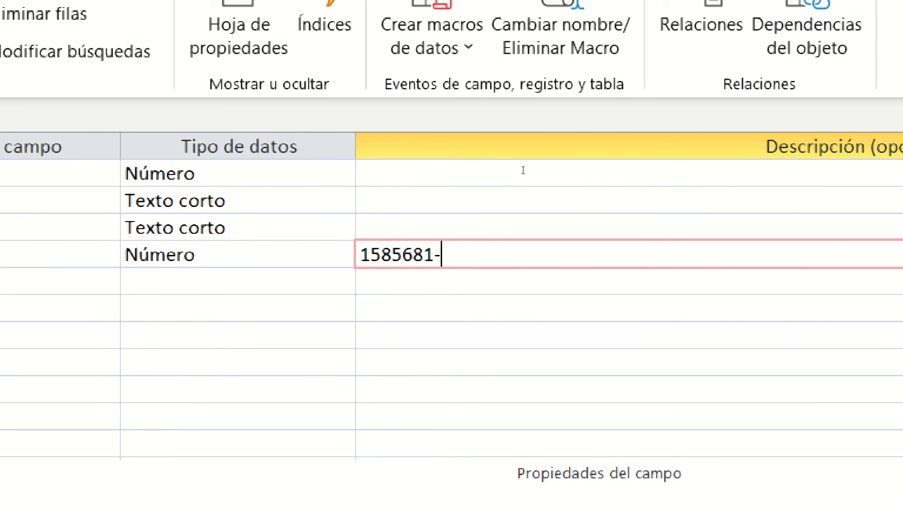
{"action": "key", "text": "BackSpace"}
{"action": "type", "text": "9"}
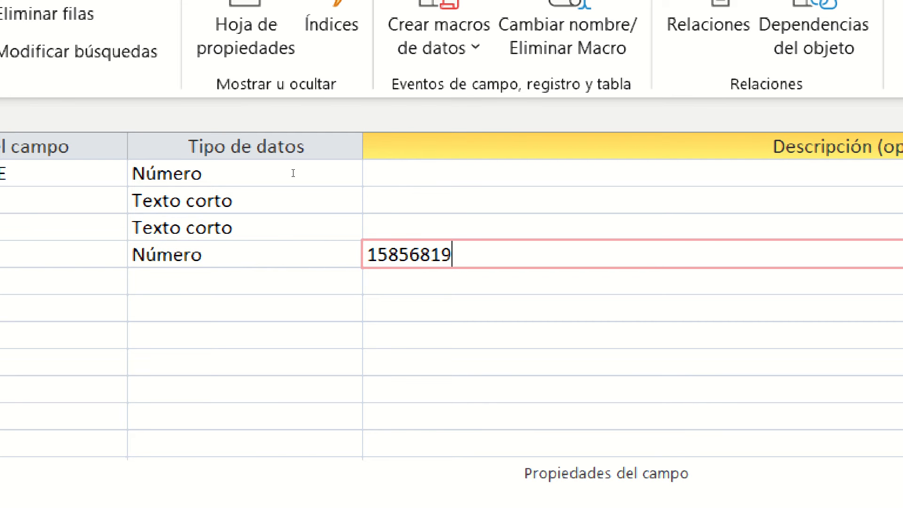
- Try a hyphen before the description's final digit, then remove it
{"action": "key", "text": "shift+Tab"}
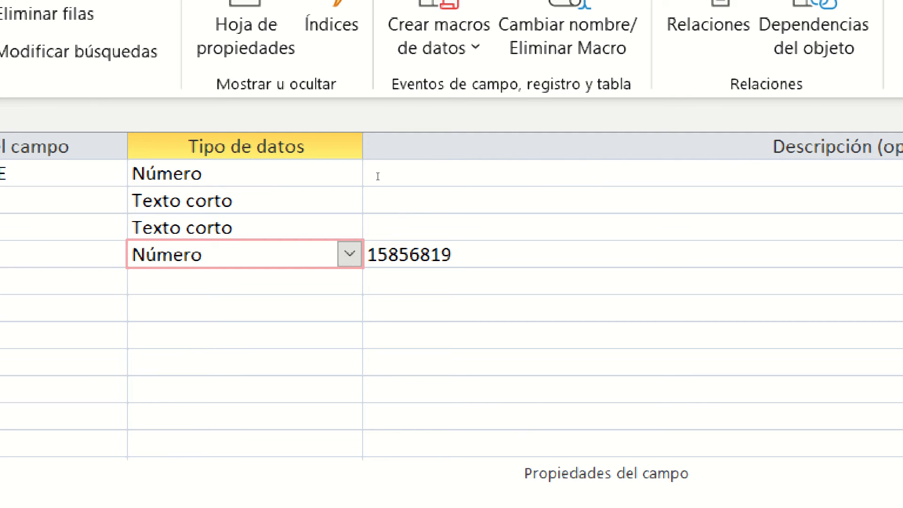
{"action": "key", "text": "Tab"}
{"action": "key", "text": "Left"}
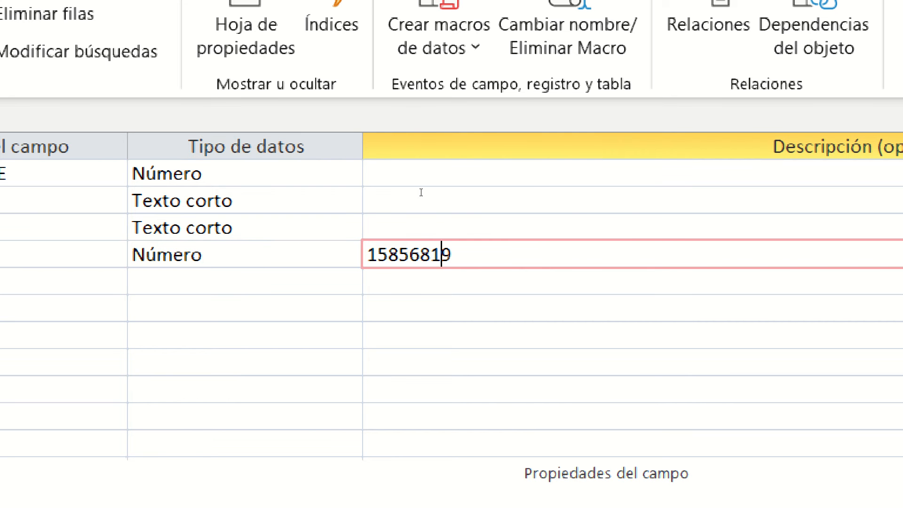
{"action": "type", "text": "-"}
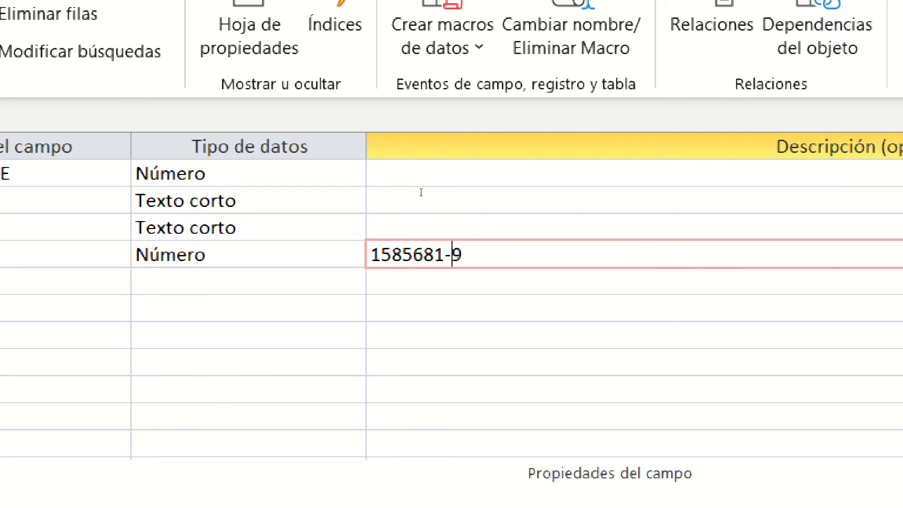
{"action": "key", "text": "BackSpace"}
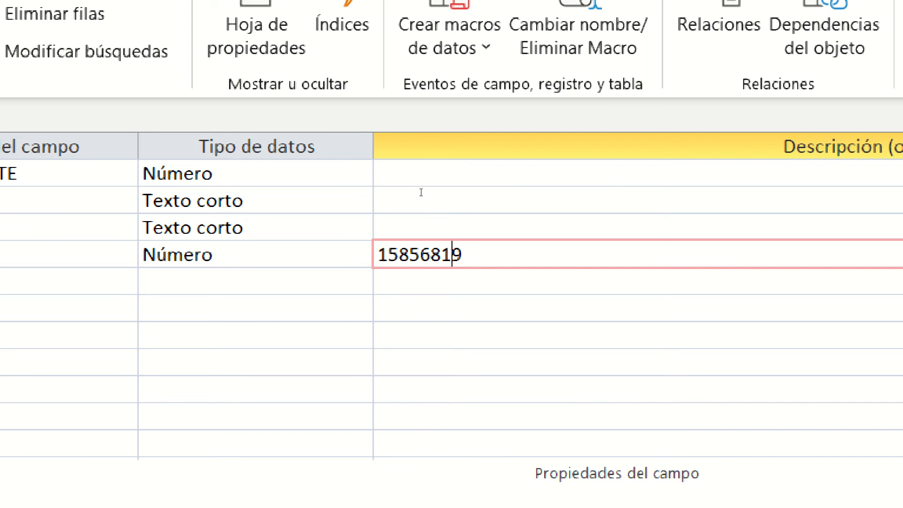
- Change the NIT field's data type to Texto corto
{"action": "key", "text": "shift+Tab"}
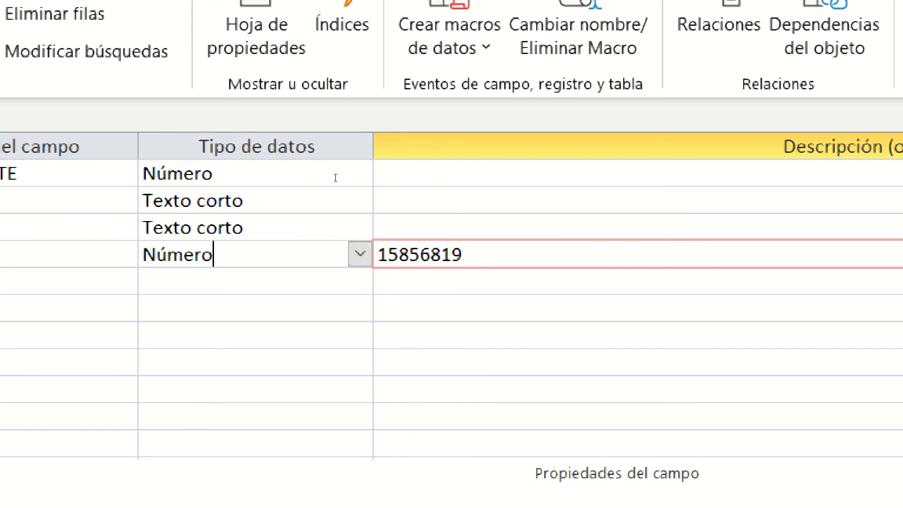
{"action": "key", "text": "alt+Down"}
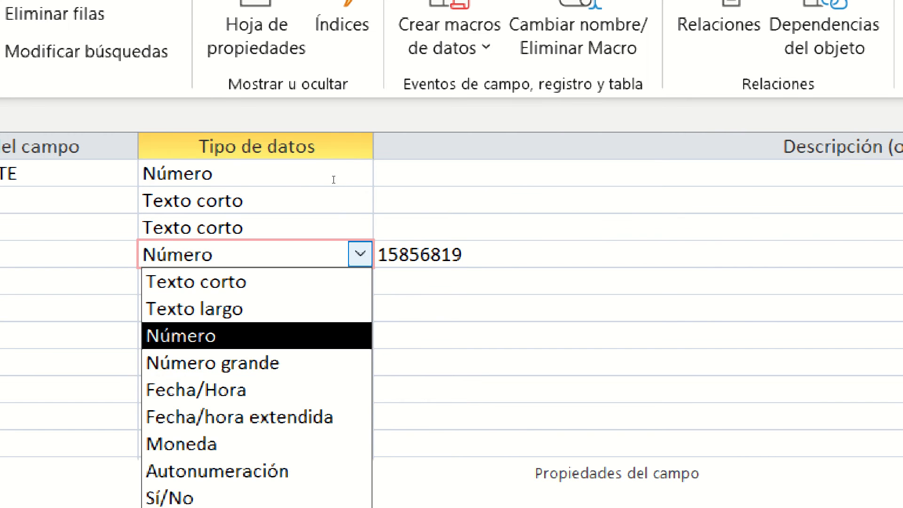
{"action": "key", "text": "Up"}
{"action": "key", "text": "Up"}
{"action": "key", "text": "Return"}
- Insert a hyphen before the final check digit in NIT's description
{"action": "left_click", "coordinate": [442, 255]}
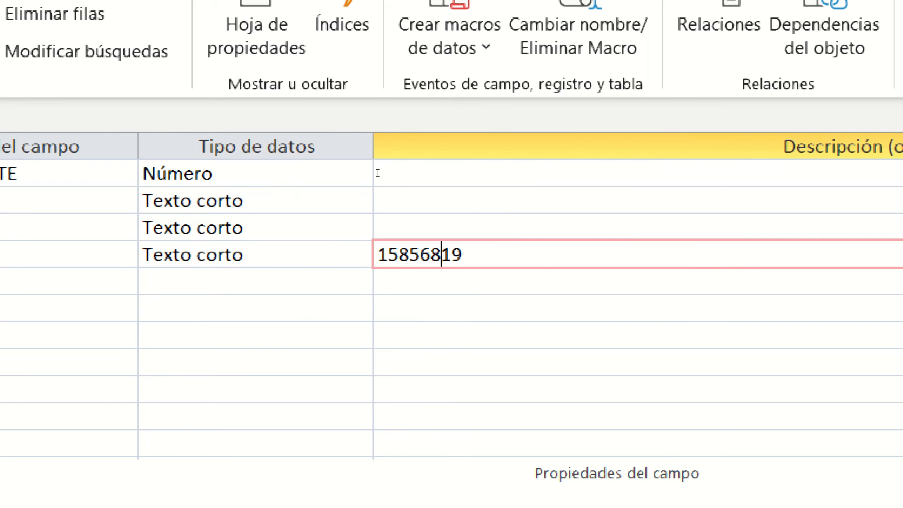
{"action": "key", "text": "Right"}
{"action": "type", "text": "-"}
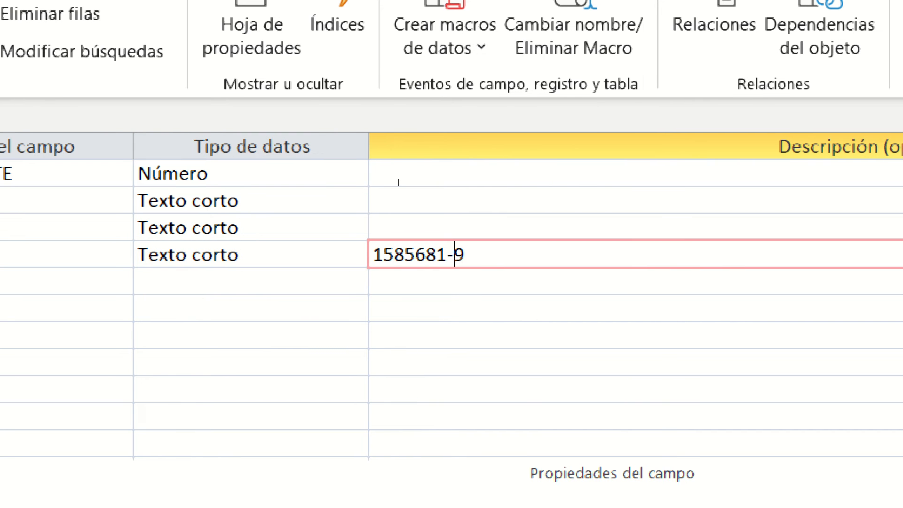
{"action": "key", "text": "Right"}
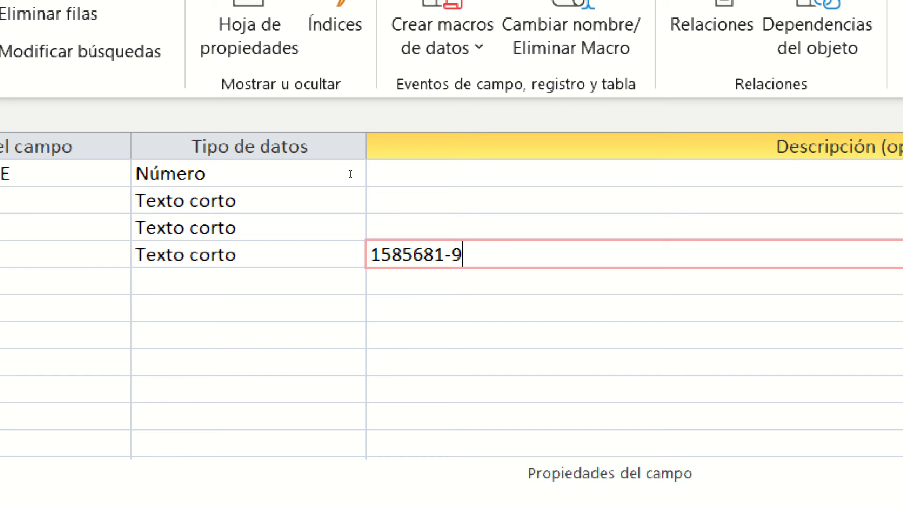
{"action": "key", "text": "Home"}
{"action": "key", "text": "shift+Right"}
{"action": "key", "text": "shift+Right"}
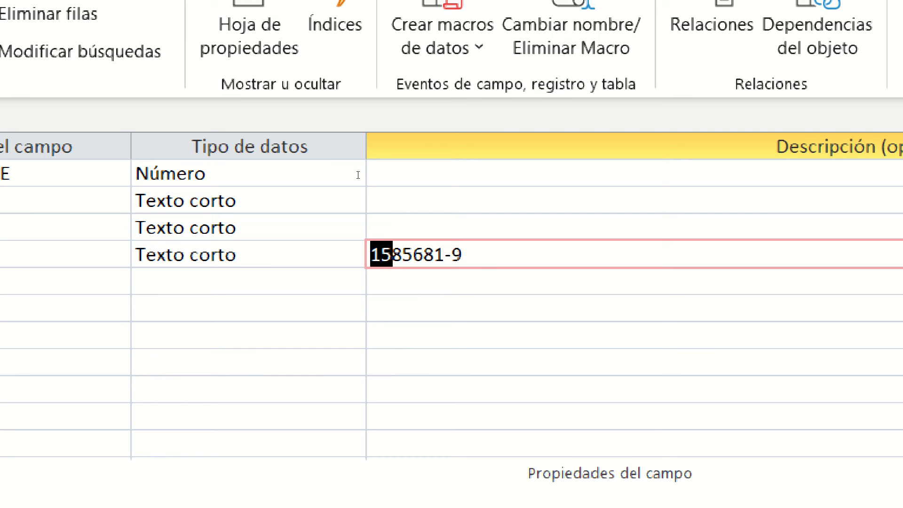
{"action": "key", "text": "shift+Right"}
{"action": "key", "text": "shift+Right"}
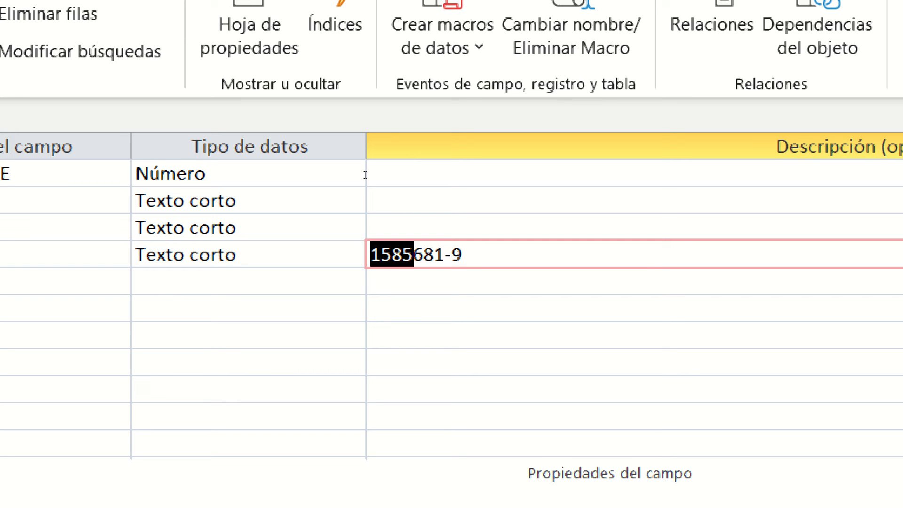
{"action": "key", "text": "shift+Right"}
{"action": "key", "text": "shift+Right"}
{"action": "key", "text": "shift+Right"}
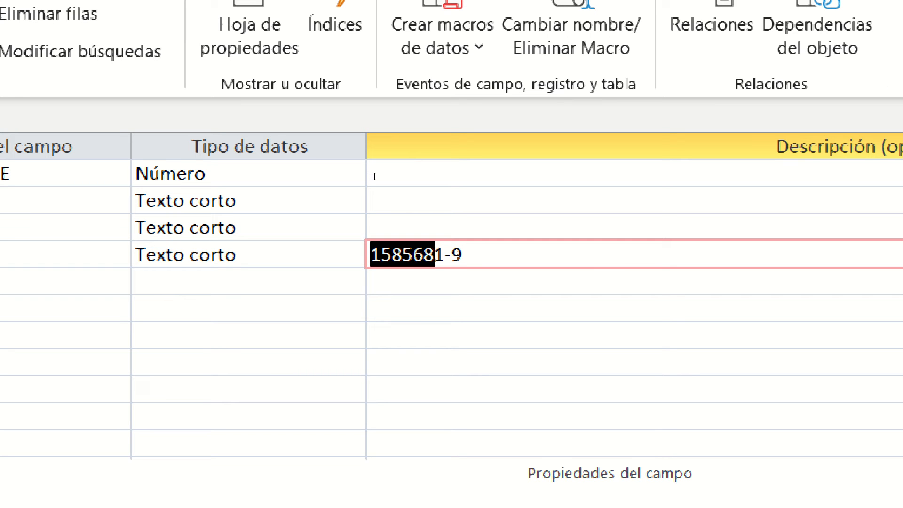
{"action": "key", "text": "shift+Right"}
{"action": "key", "text": "shift+Right"}
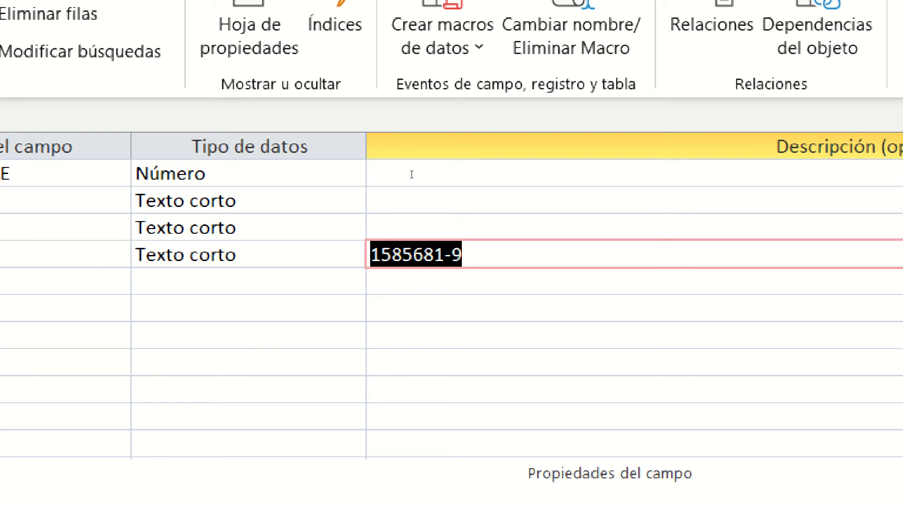
{"action": "key", "text": "Right"}
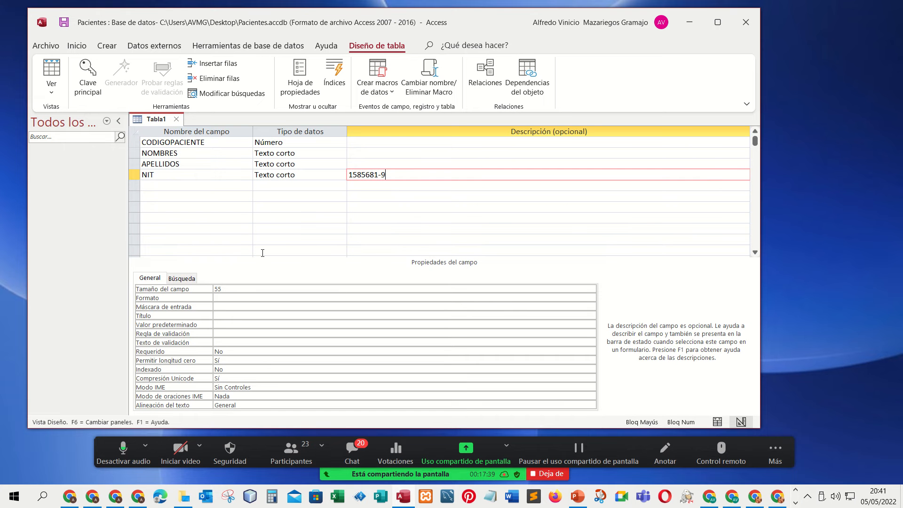
- Replace the NIT field's Tamaño del campo value with 255
{"action": "left_click", "coordinate": [227, 289]}
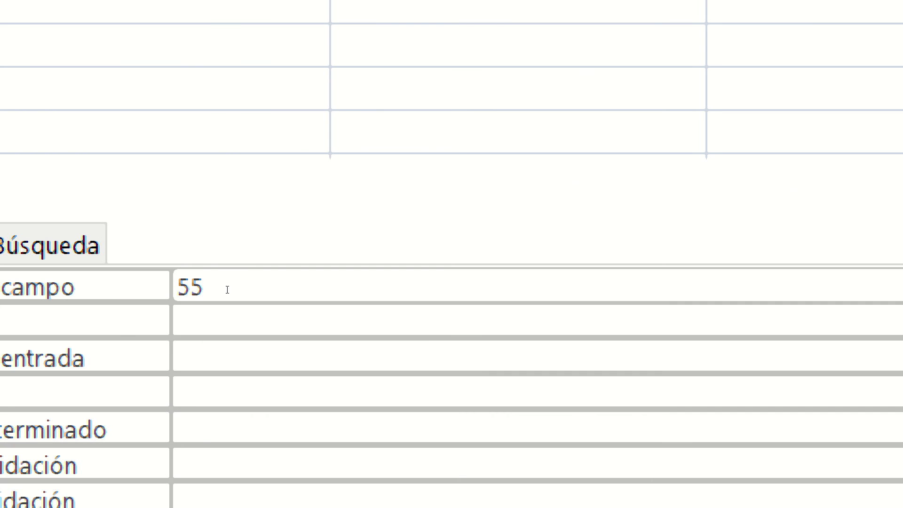
{"action": "key", "text": "BackSpace"}
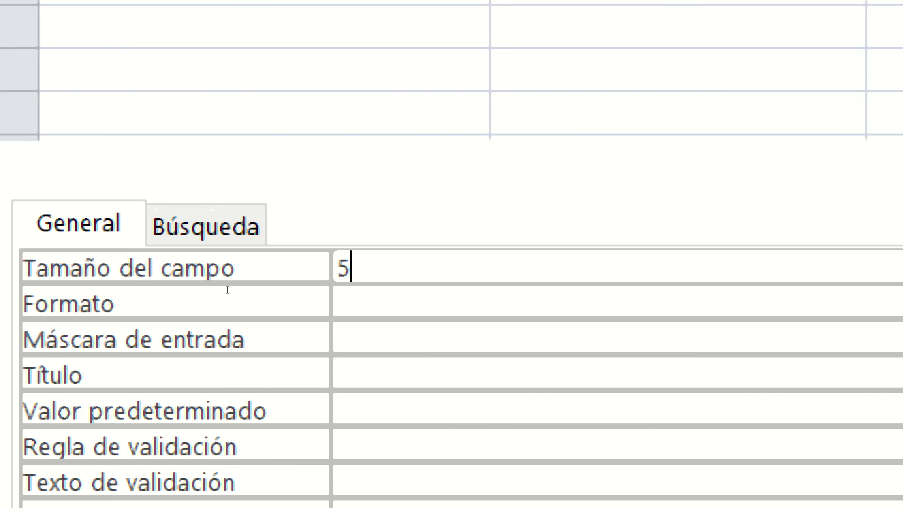
{"action": "key", "text": "BackSpace"}
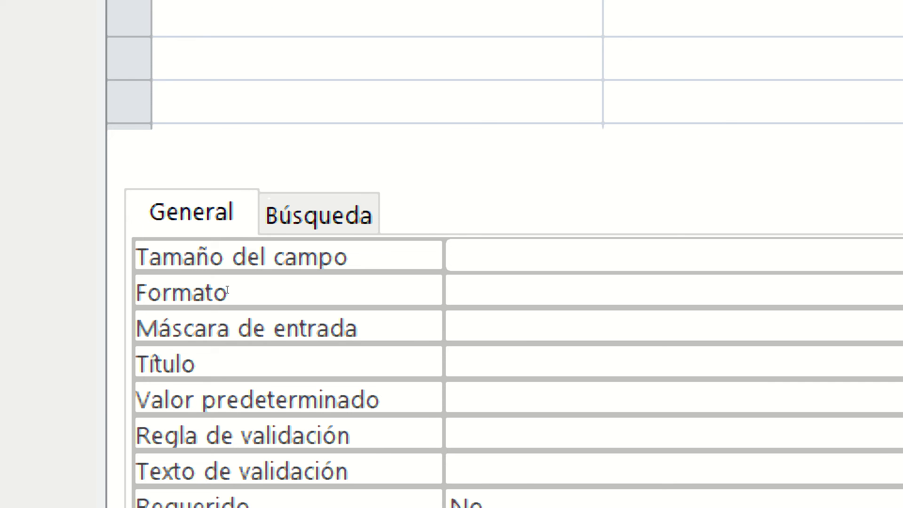
{"action": "type", "text": "85681-9"}
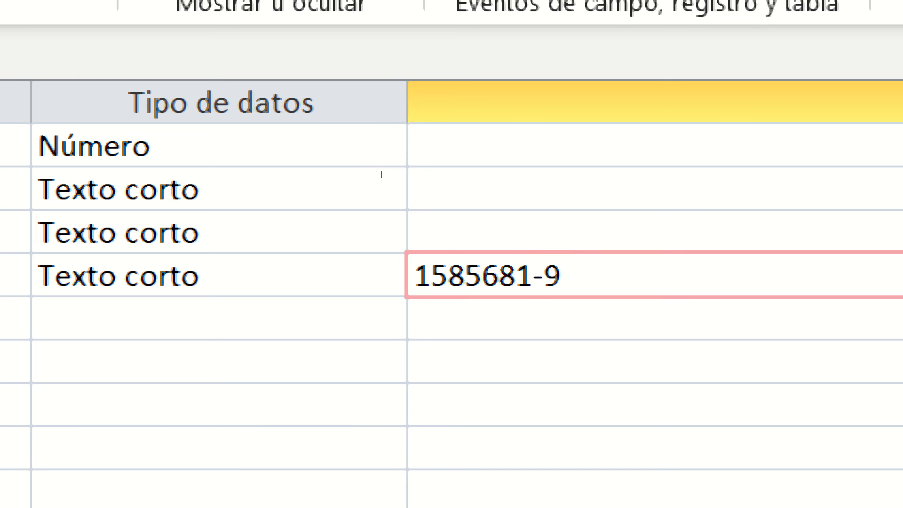
{"action": "key", "text": "shift+Left"}
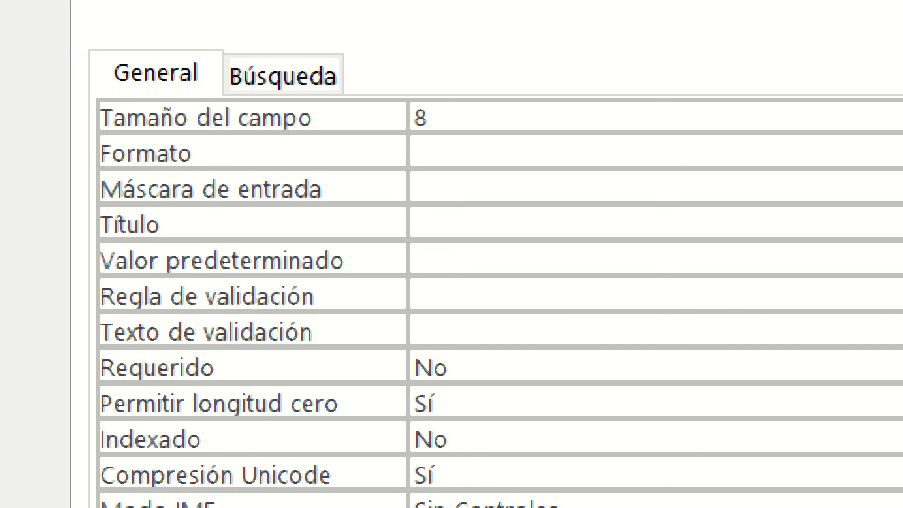
{"action": "left_click_drag", "start_coordinate": [475, 118], "coordinate": [414, 117]}
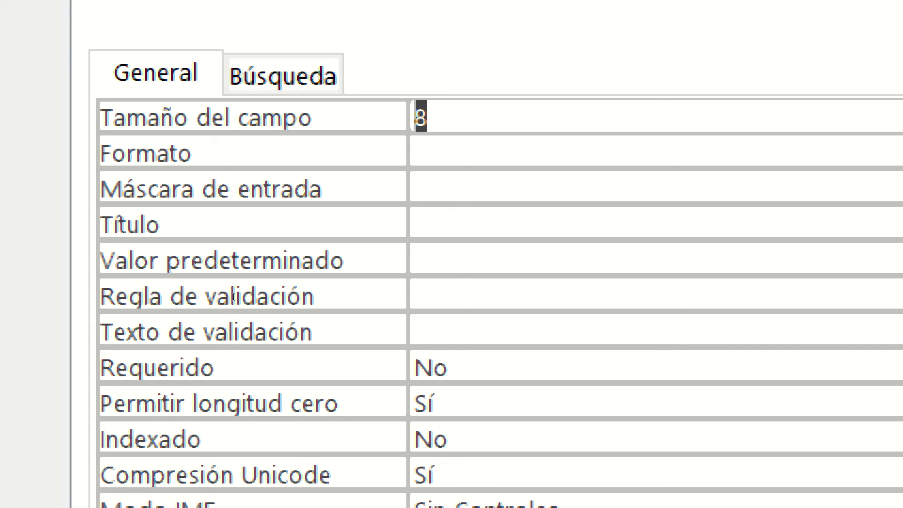
{"action": "type", "text": "255"}
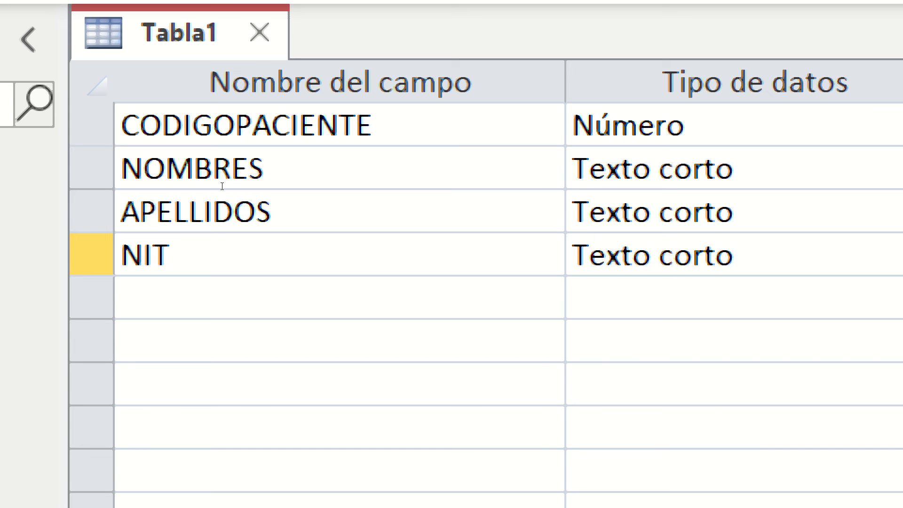
{"action": "key", "text": "Down"}
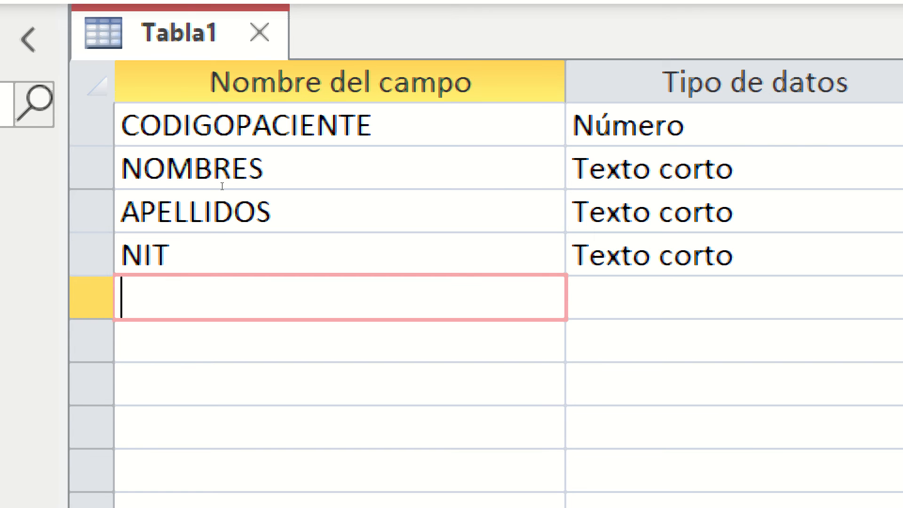
{"action": "type", "text": "OBSE"}
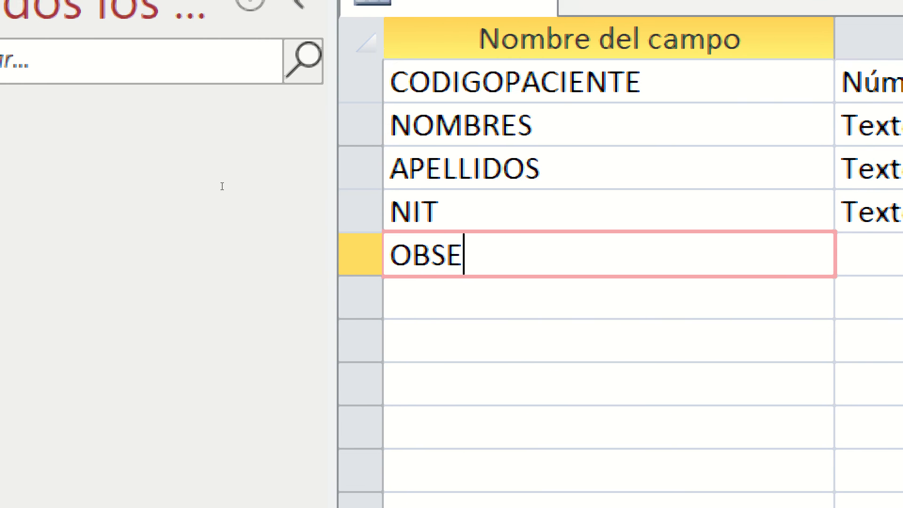
{"action": "type", "text": "RVACIONES "}
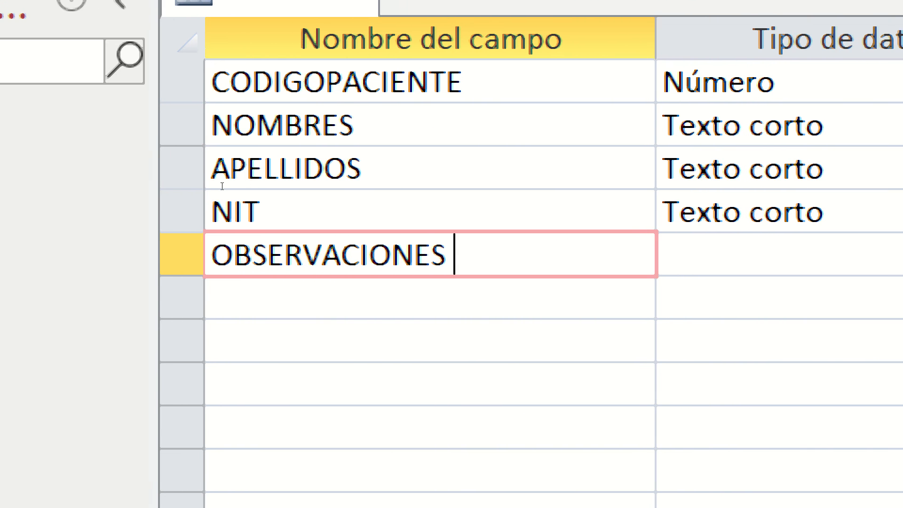
{"action": "type", "text": "NOTAS"}
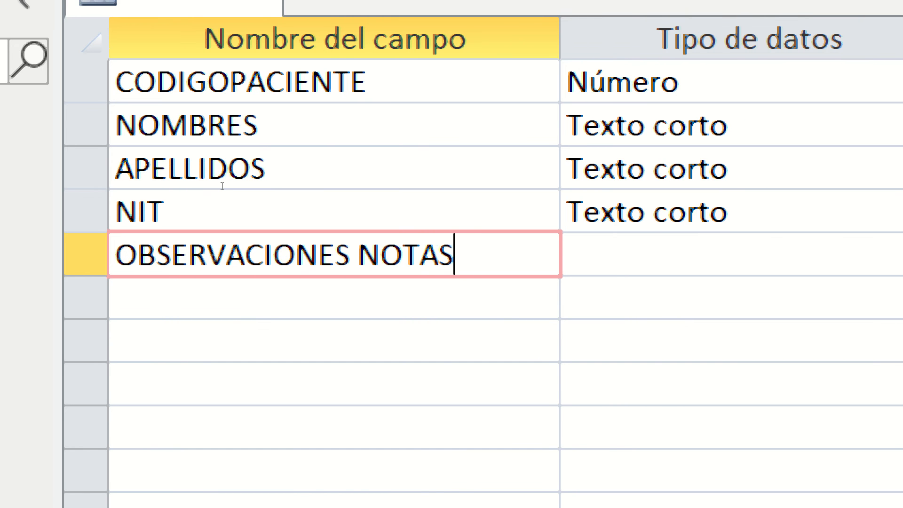
{"action": "type", "text": " DESCR"}
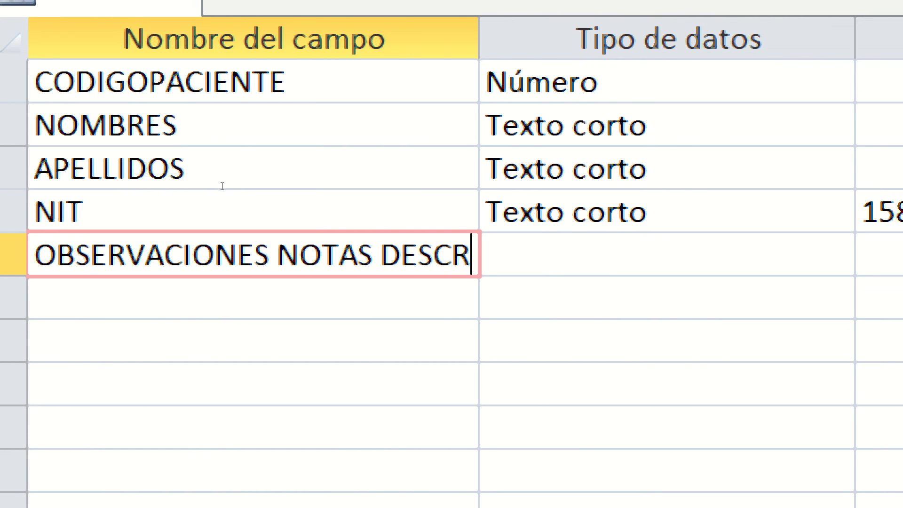
{"action": "key", "text": "BackSpace"}
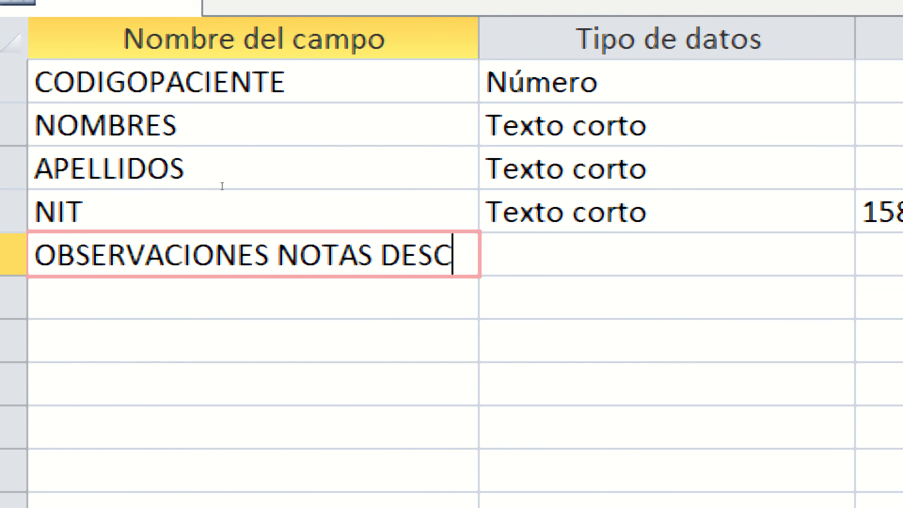
{"action": "key", "text": "BackSpace"}
{"action": "key", "text": "BackSpace"}
{"action": "key", "text": "BackSpace"}
{"action": "key", "text": "BackSpace"}
{"action": "key", "text": "BackSpace"}
{"action": "key", "text": "BackSpace"}
{"action": "key", "text": "BackSpace"}
{"action": "key", "text": "BackSpace"}
{"action": "key", "text": "BackSpace"}
{"action": "key", "text": "BackSpace"}
{"action": "key", "text": "BackSpace"}
{"action": "key", "text": "BackSpace"}
{"action": "key", "text": "BackSpace"}
{"action": "key", "text": "BackSpace"}
{"action": "key", "text": "BackSpace"}
{"action": "key", "text": "BackSpace"}
{"action": "key", "text": "BackSpace"}
{"action": "key", "text": "BackSpace"}
{"action": "key", "text": "BackSpace"}
{"action": "key", "text": "BackSpace"}
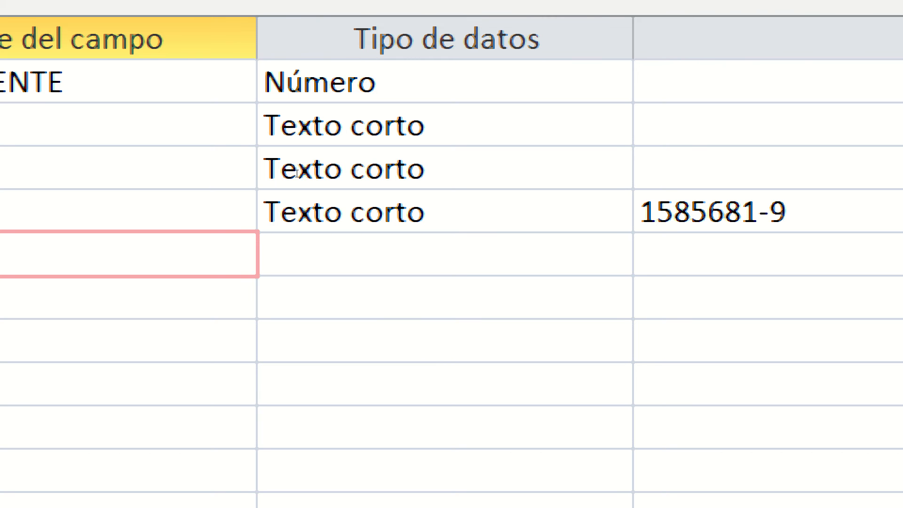
{"action": "left_click", "coordinate": [426, 212]}
{"action": "key", "text": "alt+Down"}
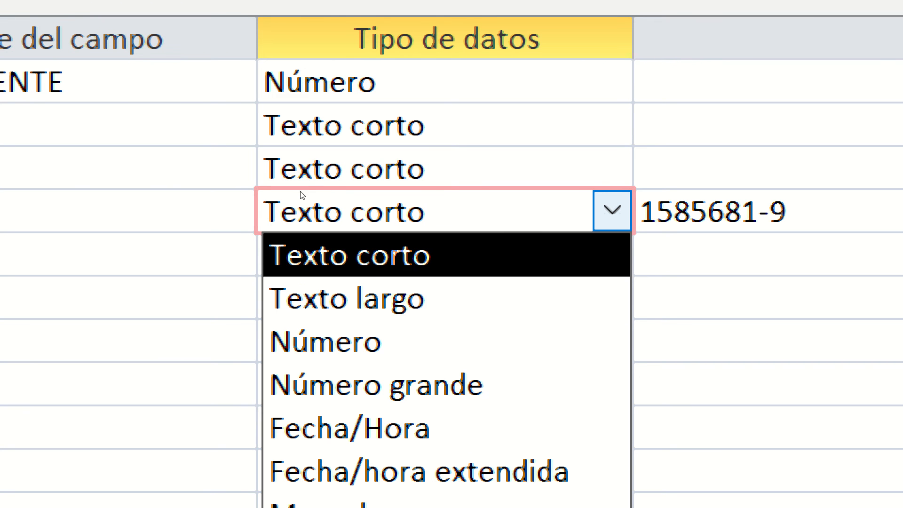
{"action": "key", "text": "Down"}
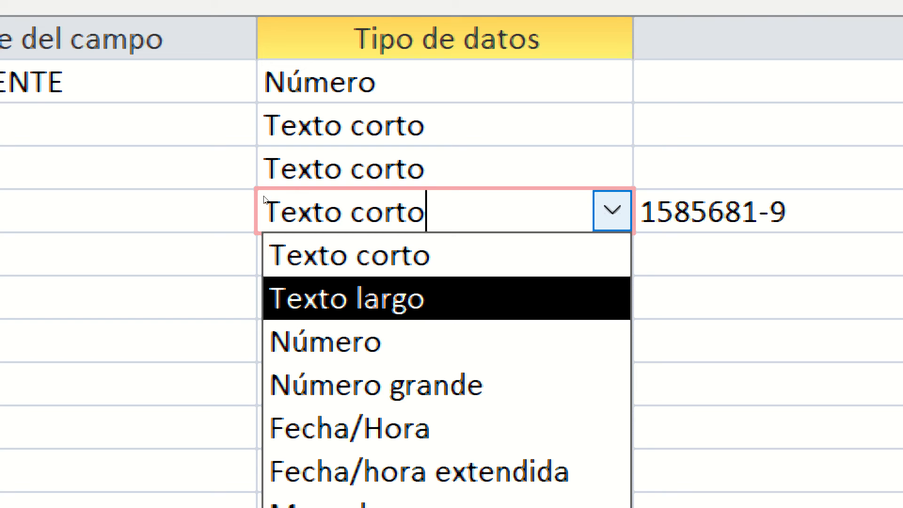
{"action": "key", "text": "Up"}
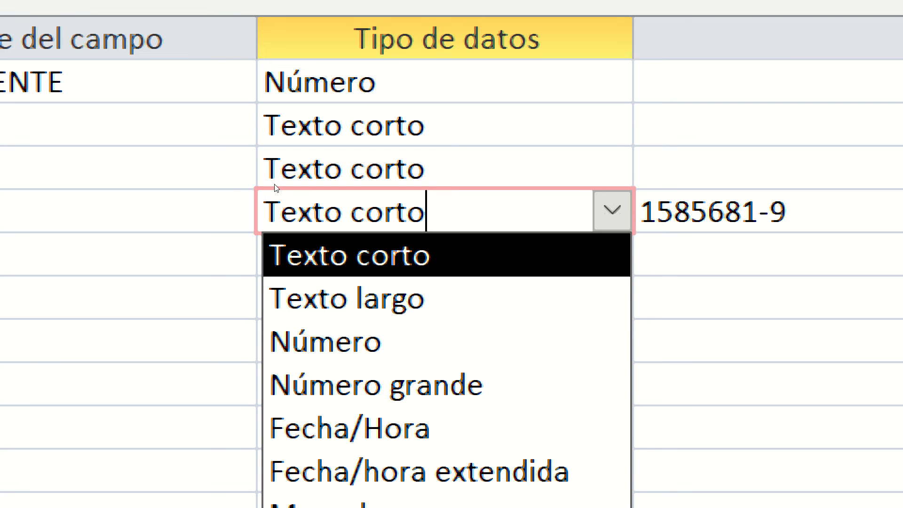
{"action": "key", "text": "Down"}
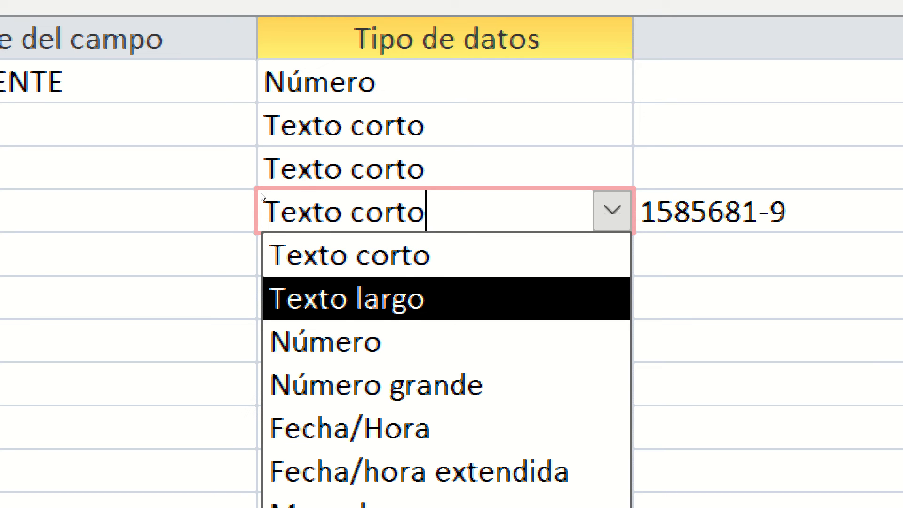
{"action": "key", "text": "Up"}
{"action": "key", "text": "Return"}
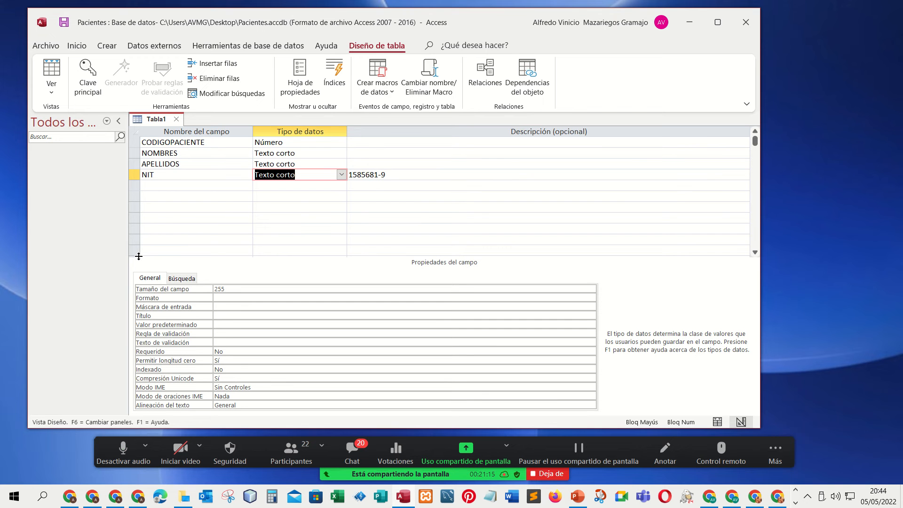
{"action": "left_click_drag", "start_coordinate": [138, 256], "coordinate": [134, 271]}
{"action": "scroll", "coordinate": [150, 257], "scroll_direction": "up", "scroll_amount": 2}
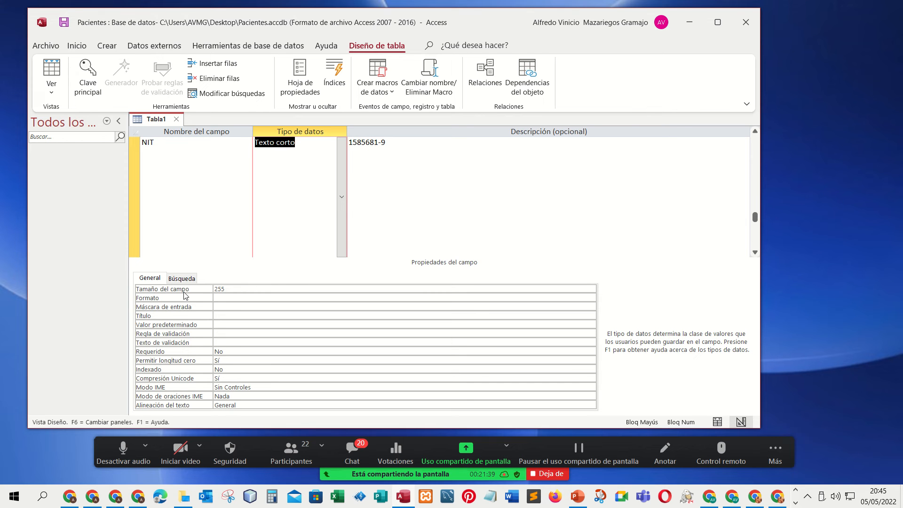
{"action": "left_click", "coordinate": [151, 277]}
{"action": "left_click", "coordinate": [287, 151]}
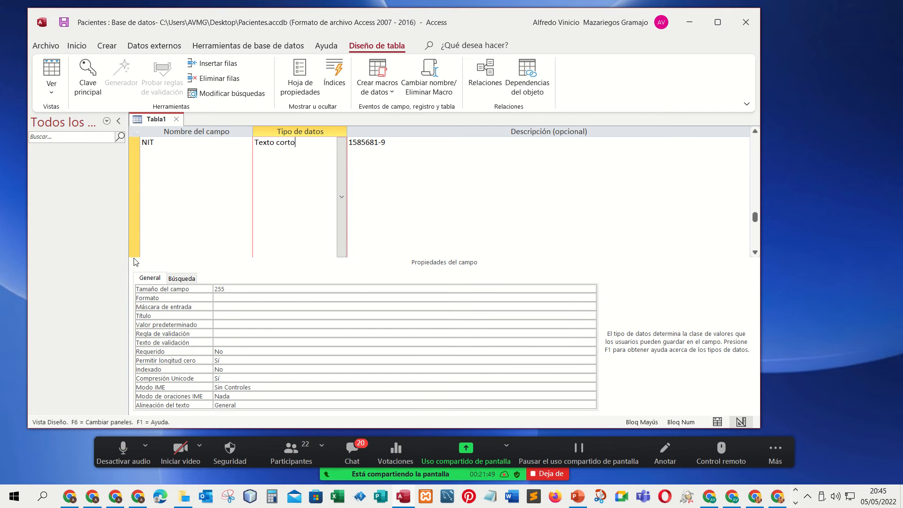
{"action": "left_click_drag", "start_coordinate": [136, 254], "coordinate": [145, 152]}
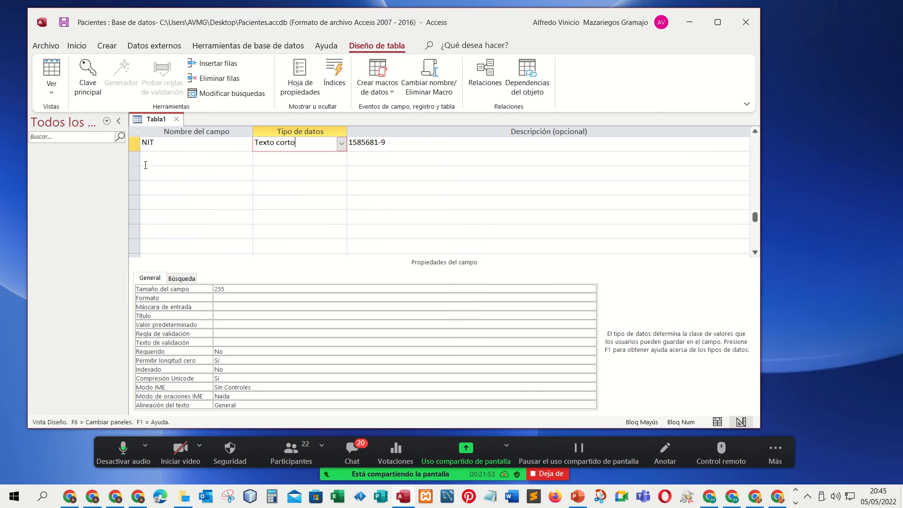
{"action": "scroll", "coordinate": [168, 213], "scroll_direction": "up", "scroll_amount": 1}
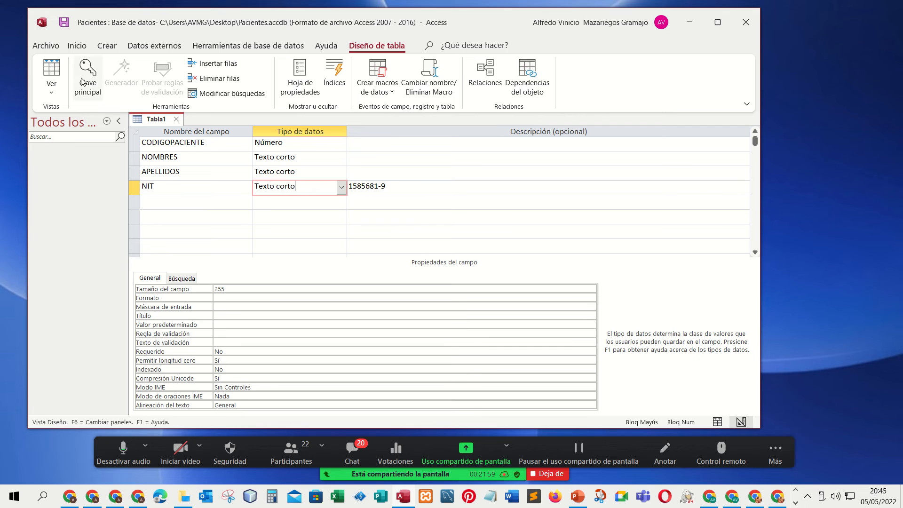
{"action": "left_click", "coordinate": [52, 94]}
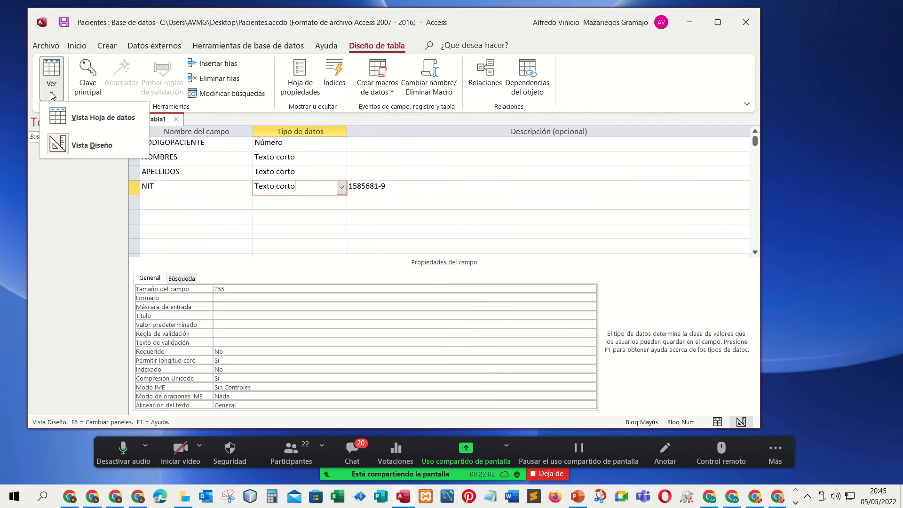
{"action": "left_click", "coordinate": [81, 149]}
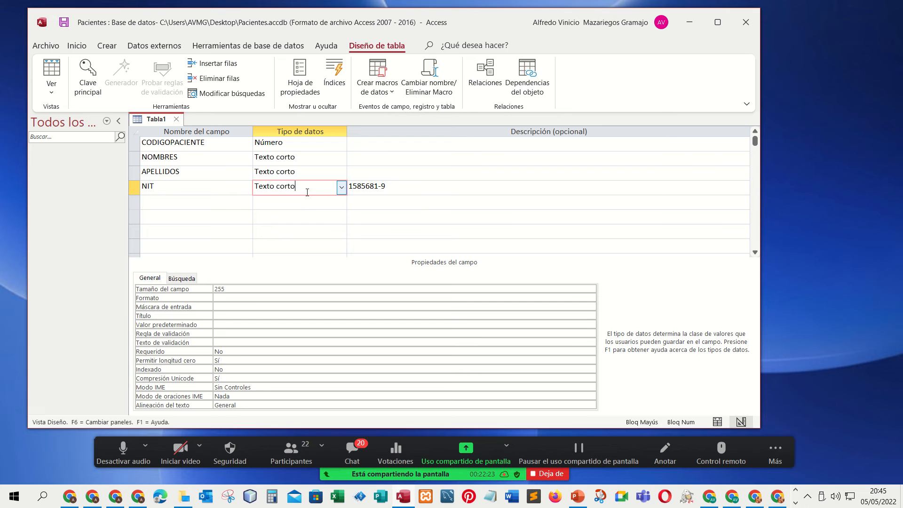
{"action": "left_click", "coordinate": [212, 189]}
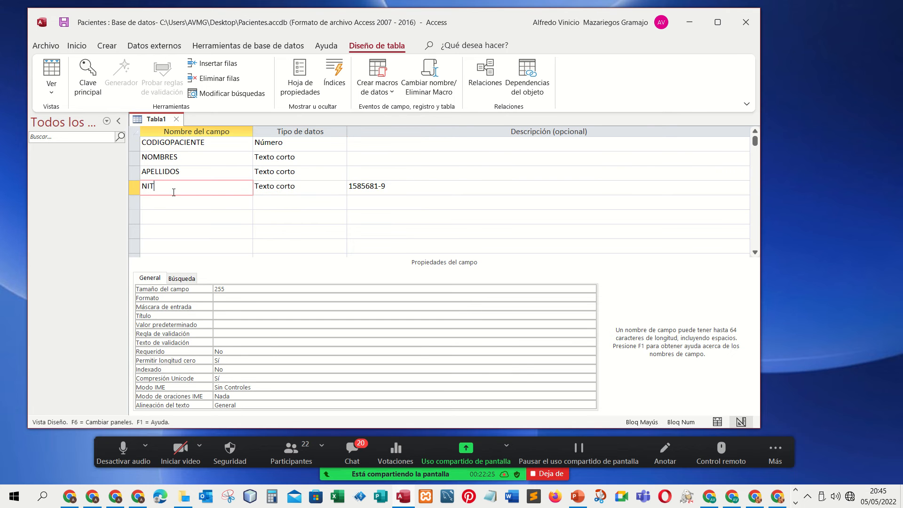
{"action": "left_click_drag", "start_coordinate": [159, 185], "coordinate": [135, 183]}
{"action": "left_click", "coordinate": [291, 192]}
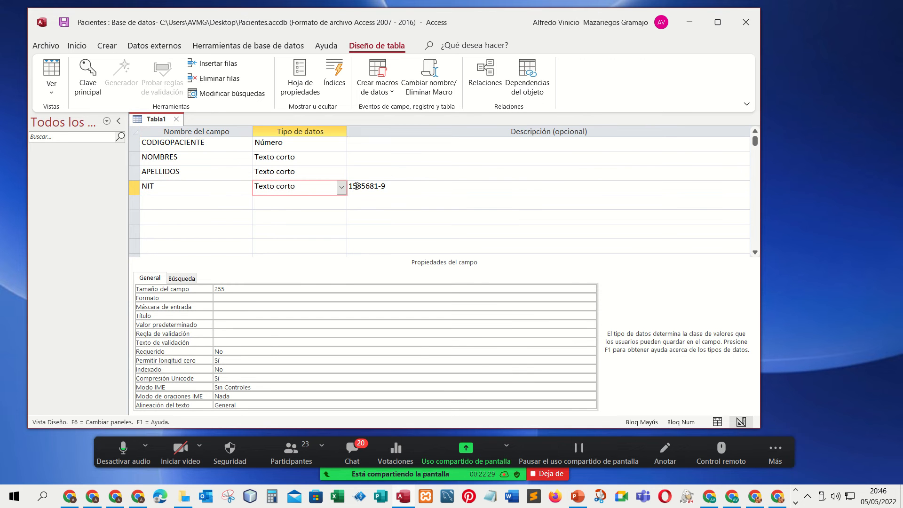
{"action": "left_click", "coordinate": [460, 180]}
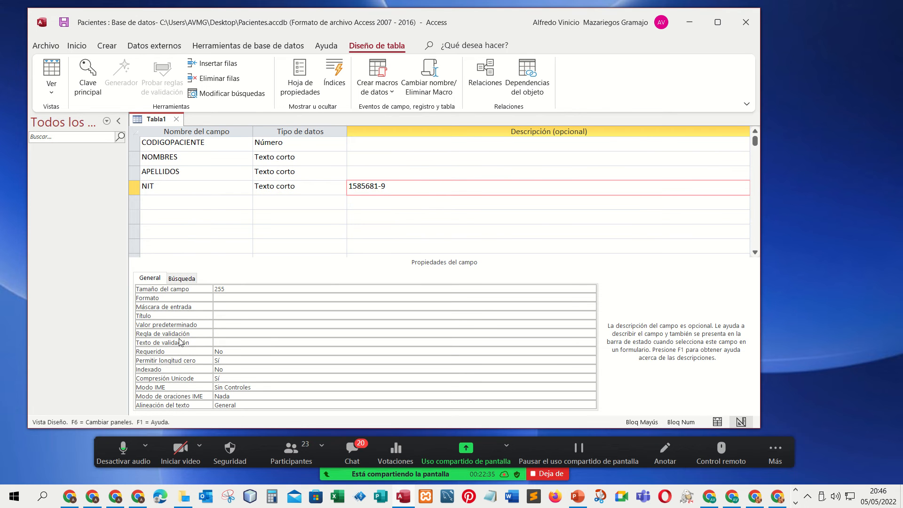
{"action": "left_click", "coordinate": [150, 280]}
{"action": "left_click", "coordinate": [308, 184]}
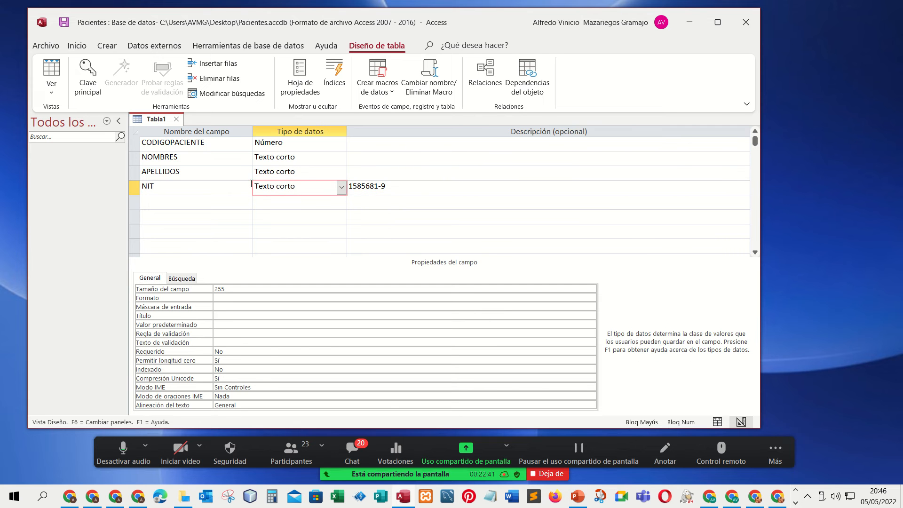
{"action": "left_click", "coordinate": [200, 185]}
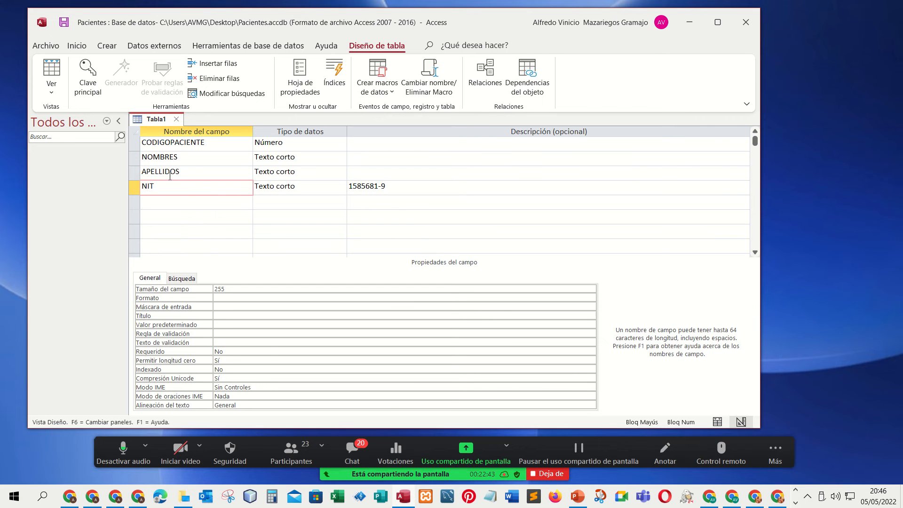
{"action": "left_click", "coordinate": [265, 206]}
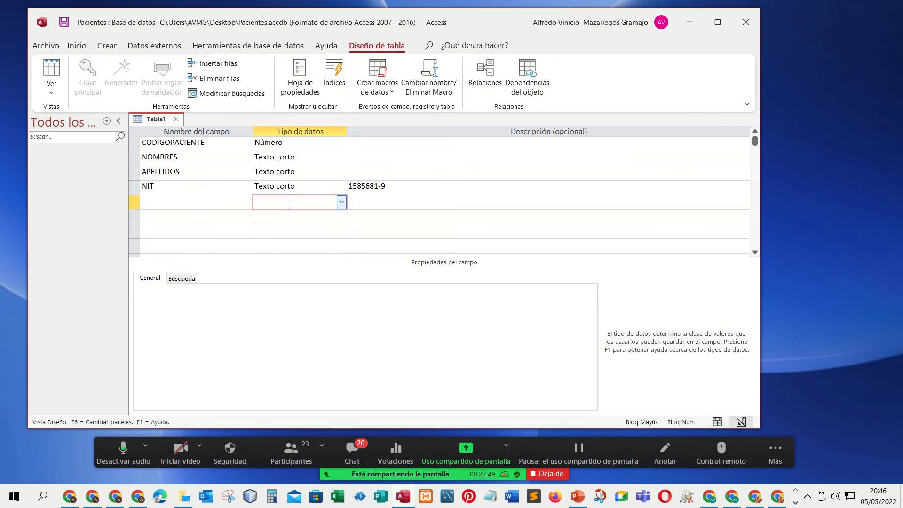
- Give the unnamed row below NIT the Texto corto data type
{"action": "left_click", "coordinate": [341, 201]}
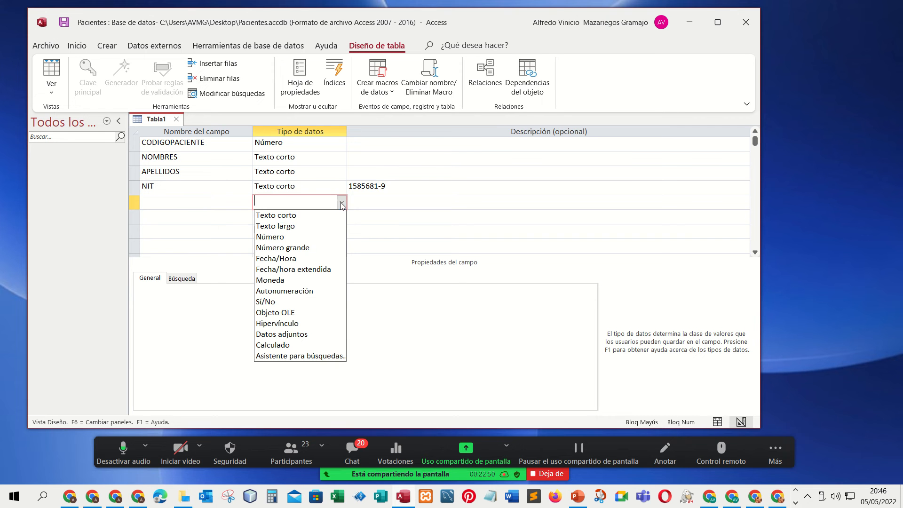
{"action": "left_click", "coordinate": [310, 215]}
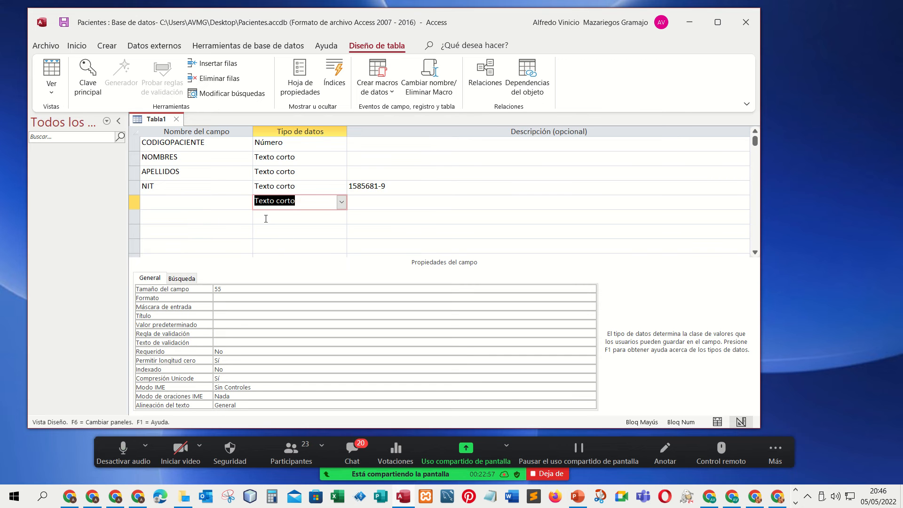
{"action": "key", "text": "BackSpace"}
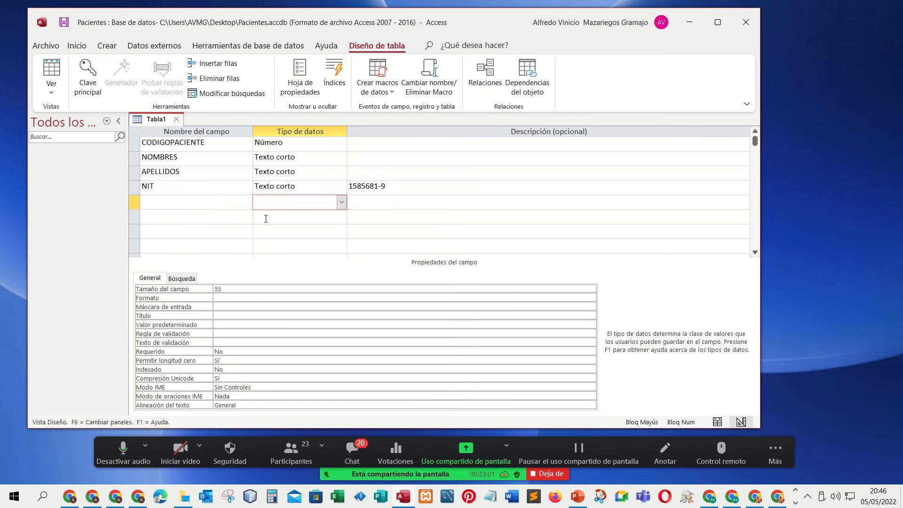
{"action": "left_click", "coordinate": [290, 144]}
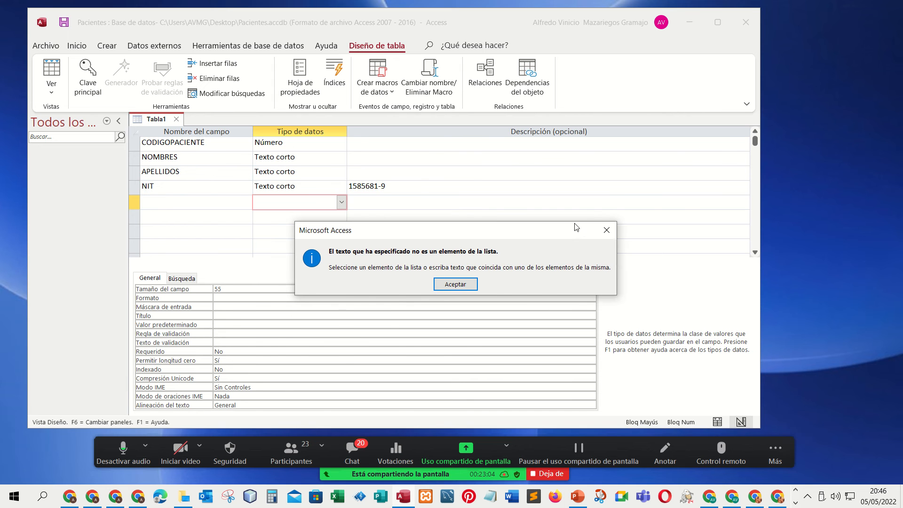
{"action": "left_click", "coordinate": [607, 230]}
{"action": "key", "text": "Escape"}
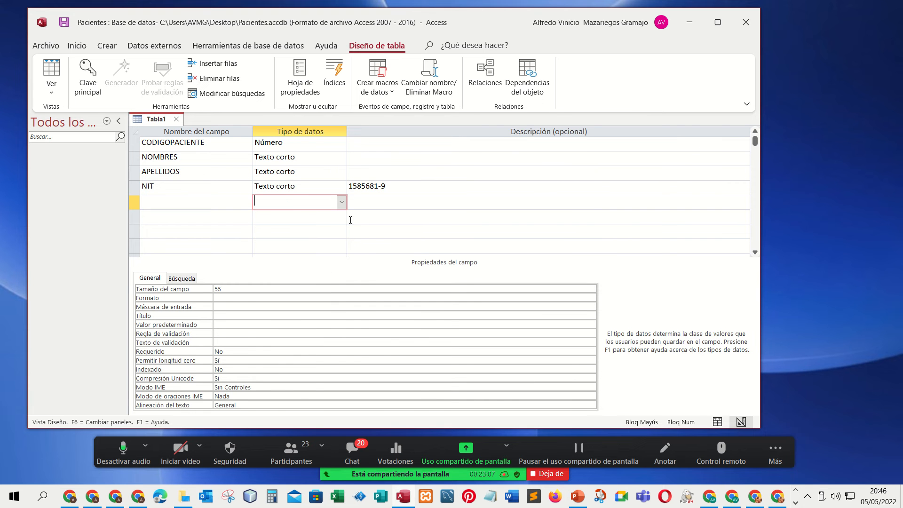
{"action": "key", "text": "Escape"}
{"action": "key", "text": "BackSpace"}
{"action": "key", "text": "Escape"}
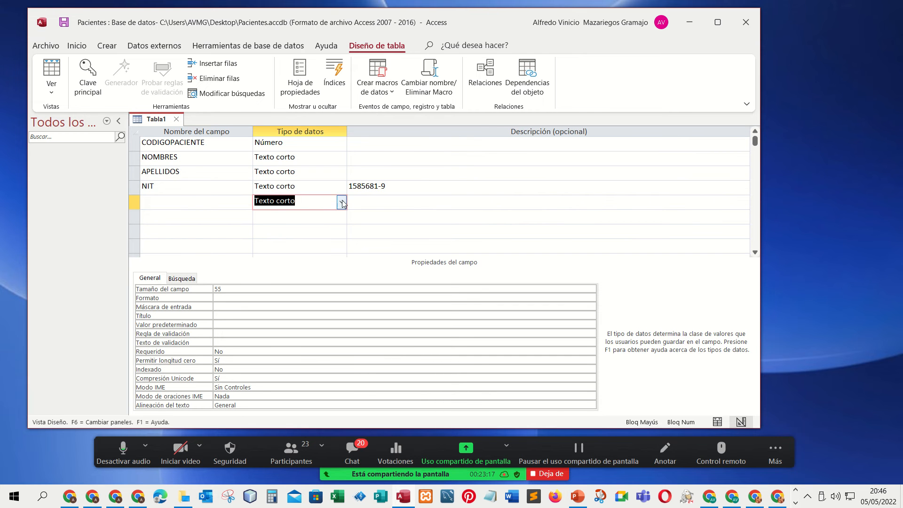
- Change the NIT field's Tamaño del campo from 255 to 8
{"action": "left_click", "coordinate": [379, 186]}
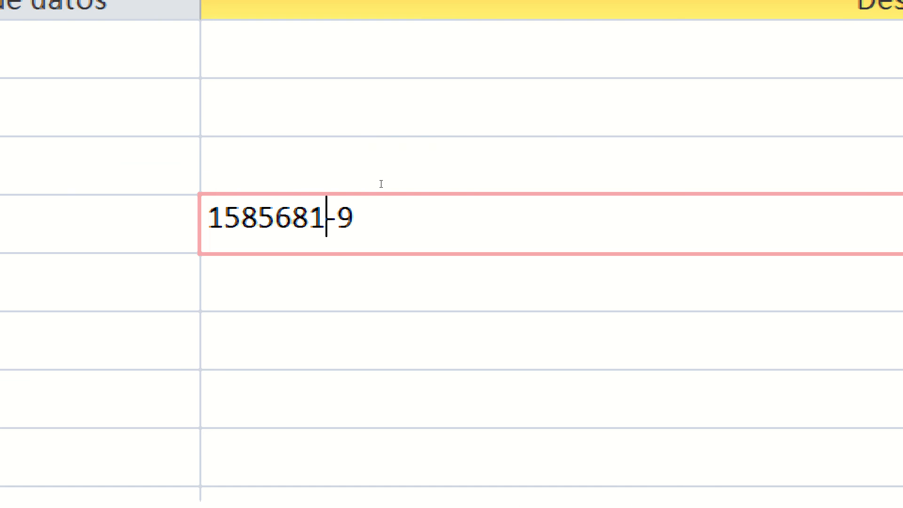
{"action": "key", "text": "shift+Right"}
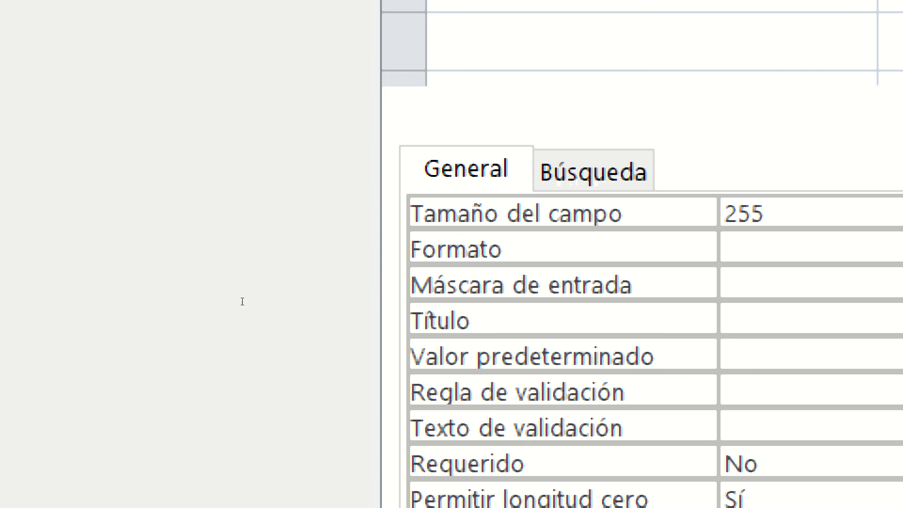
{"action": "left_click_drag", "start_coordinate": [779, 214], "coordinate": [651, 214]}
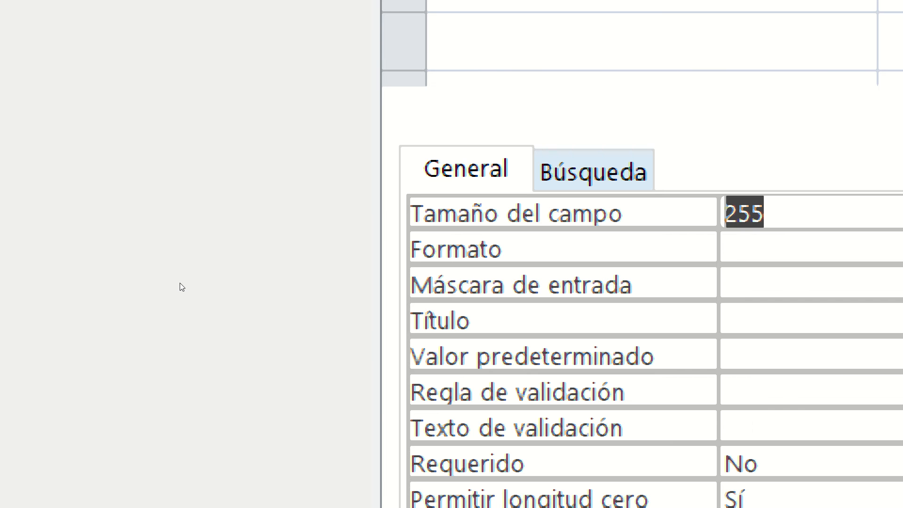
{"action": "type", "text": "8"}
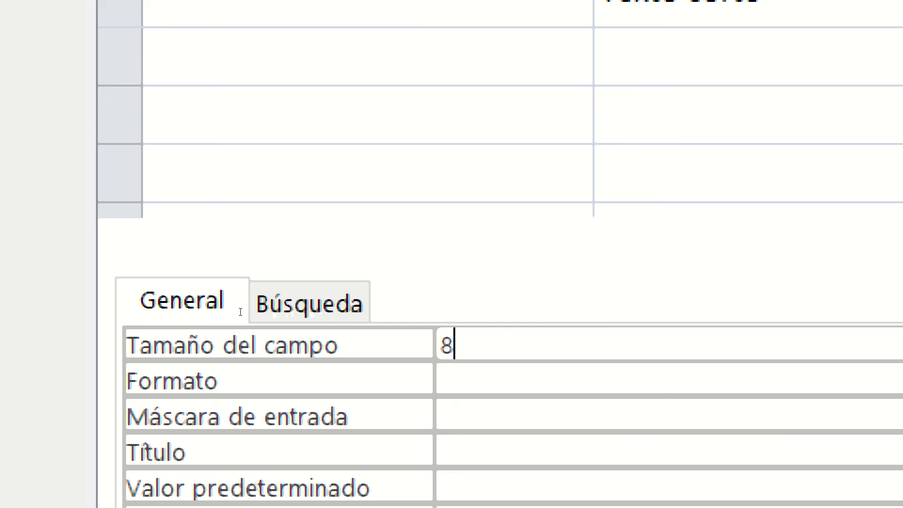
{"action": "key", "text": "Return"}
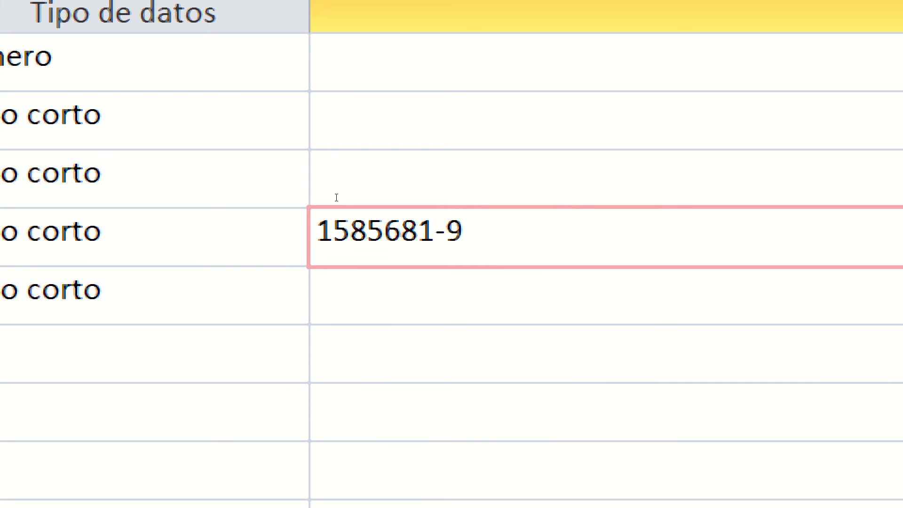
{"action": "left_click_drag", "start_coordinate": [348, 185], "coordinate": [380, 183]}
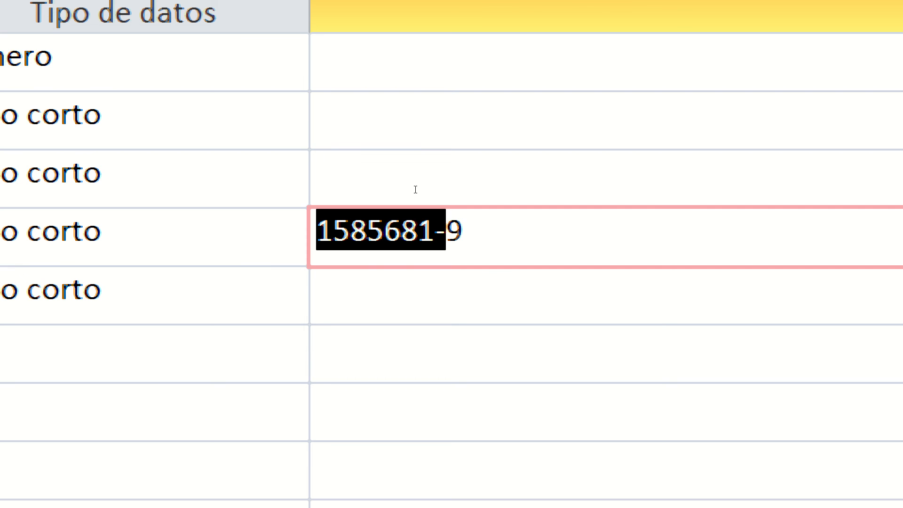
{"action": "key", "text": "End"}
{"action": "key", "text": "Left"}
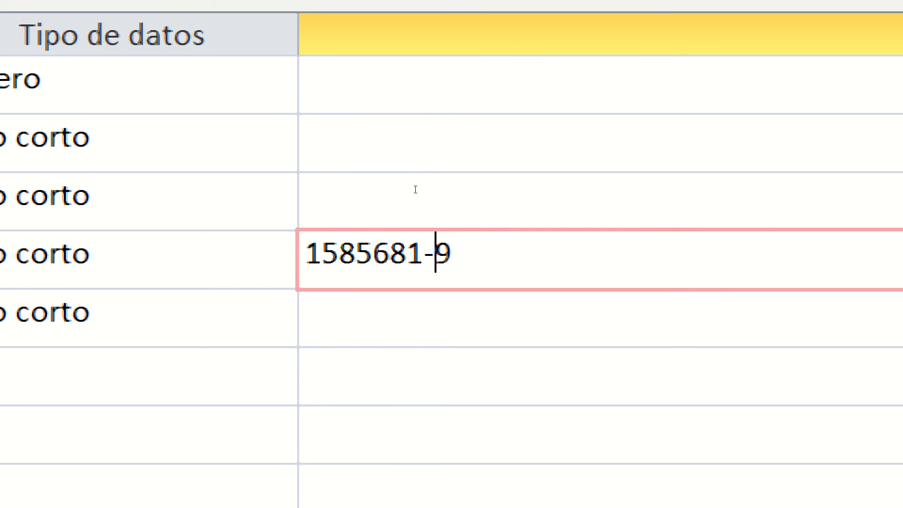
{"action": "key", "text": "BackSpace"}
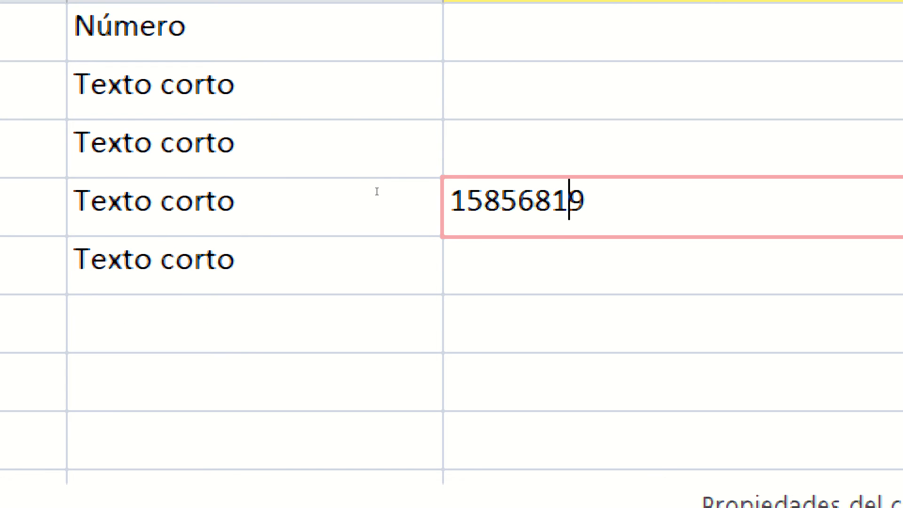
{"action": "type", "text": "-"}
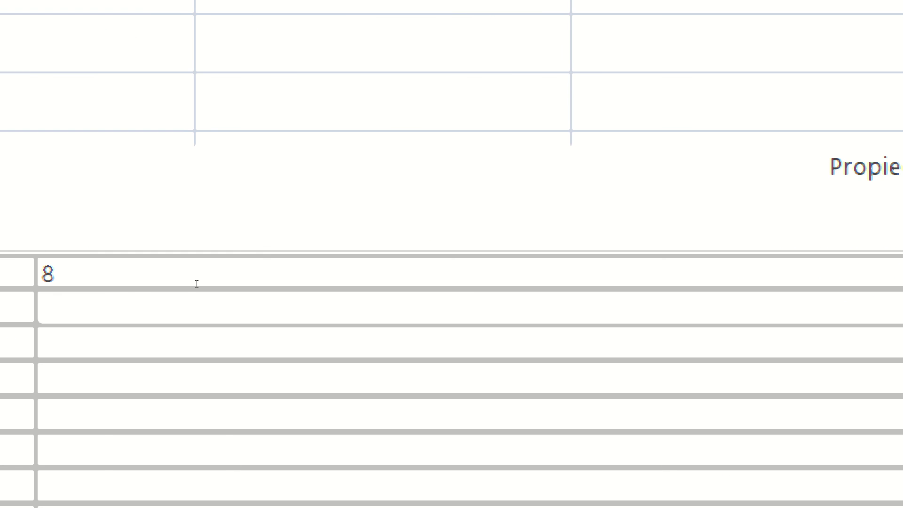
{"action": "left_click", "coordinate": [168, 269]}
{"action": "type", "text": "9"}
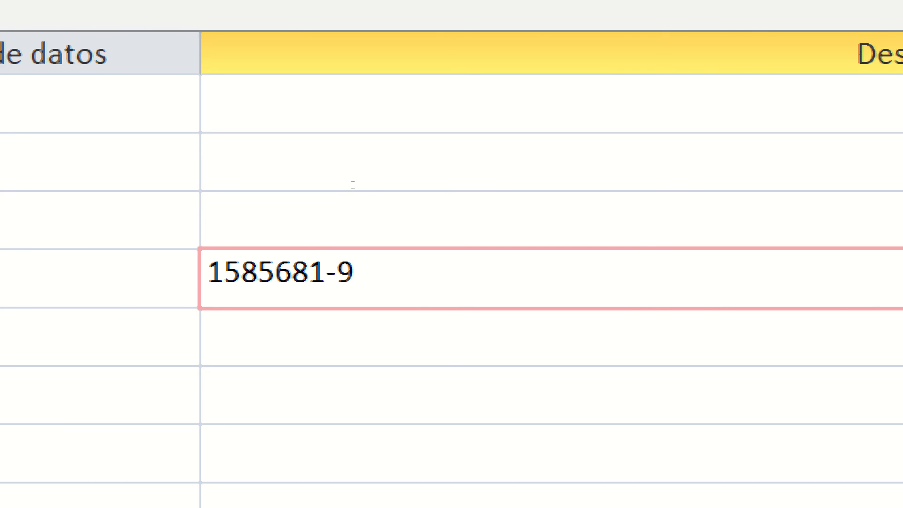
{"action": "key", "text": "Home"}
{"action": "key", "text": "shift+Right"}
{"action": "key", "text": "shift+Right"}
{"action": "key", "text": "shift+Right"}
{"action": "key", "text": "shift+Right"}
{"action": "key", "text": "shift+Right"}
{"action": "key", "text": "shift+Right"}
{"action": "key", "text": "shift+Right"}
{"action": "key", "text": "shift+Right"}
{"action": "key", "text": "shift+Right"}
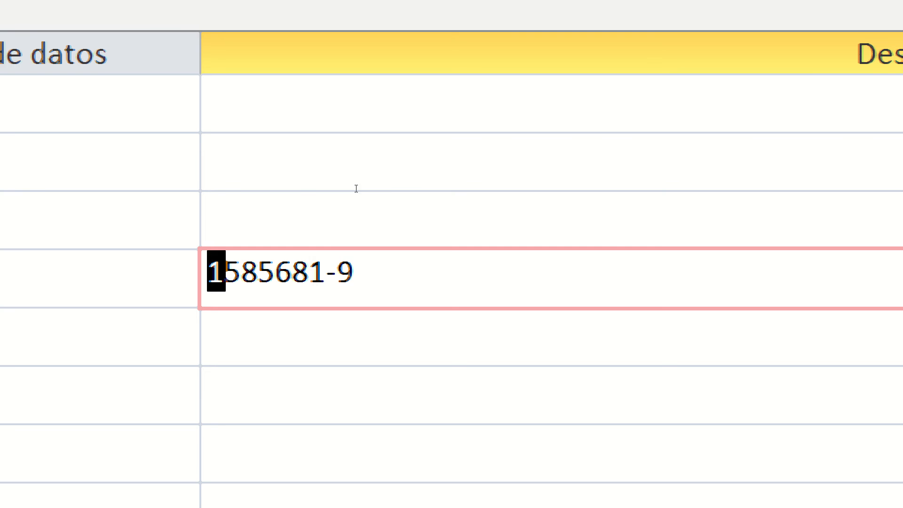
{"action": "key", "text": "shift+Left"}
{"action": "key", "text": "shift+Left"}
{"action": "key", "text": "shift+Left"}
{"action": "key", "text": "shift+Left"}
{"action": "key", "text": "shift+Left"}
{"action": "key", "text": "shift+Left"}
{"action": "key", "text": "shift+Left"}
{"action": "key", "text": "shift+Left"}
{"action": "key", "text": "shift+Right"}
{"action": "key", "text": "shift+Right"}
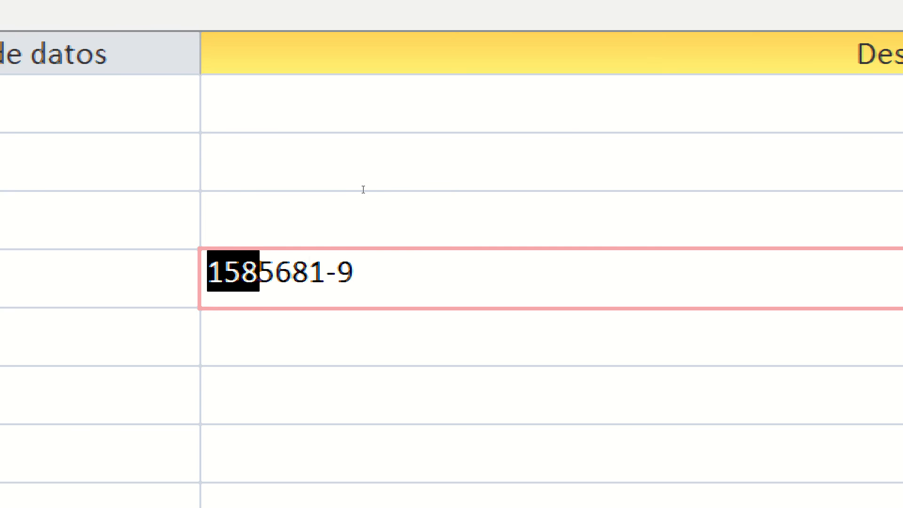
{"action": "key", "text": "shift+Right"}
{"action": "key", "text": "shift+Right"}
{"action": "key", "text": "shift+Right"}
{"action": "key", "text": "shift+Right"}
{"action": "key", "text": "shift+Right"}
{"action": "key", "text": "shift+Right"}
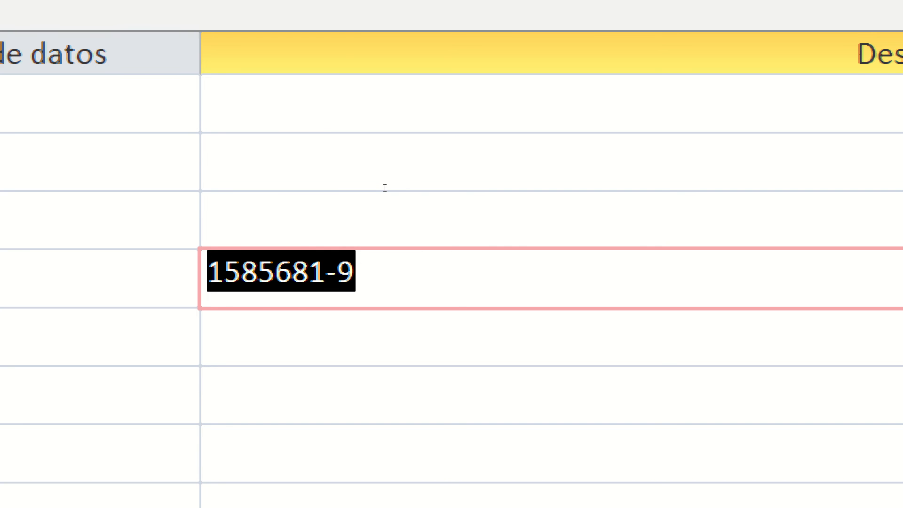
{"action": "key", "text": "Right"}
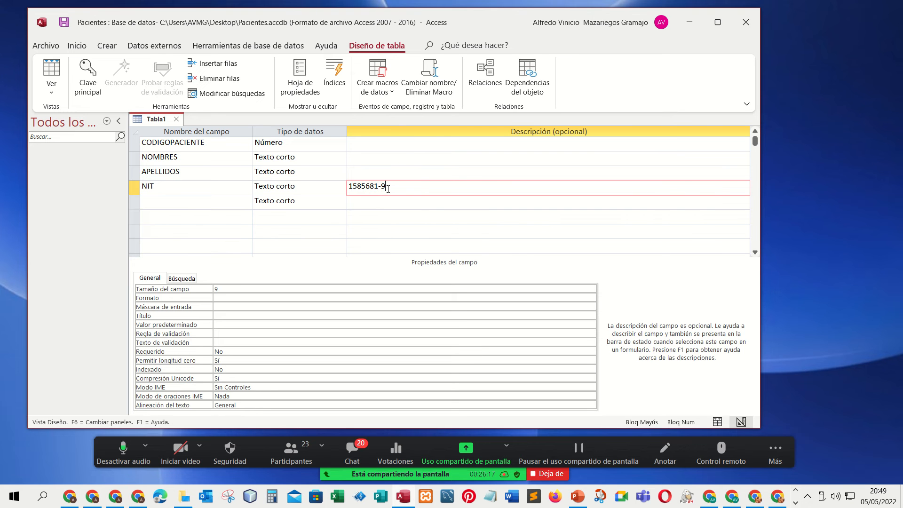
- Clear NIT's field size, dismiss the invalid-value error, then enter 255
{"action": "left_click", "coordinate": [243, 288]}
{"action": "type", "text": "8"}
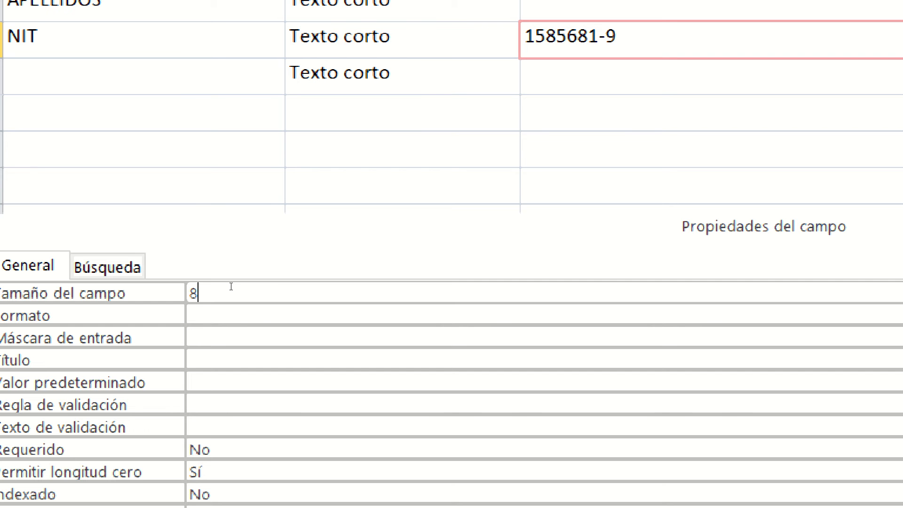
{"action": "key", "text": "BackSpace"}
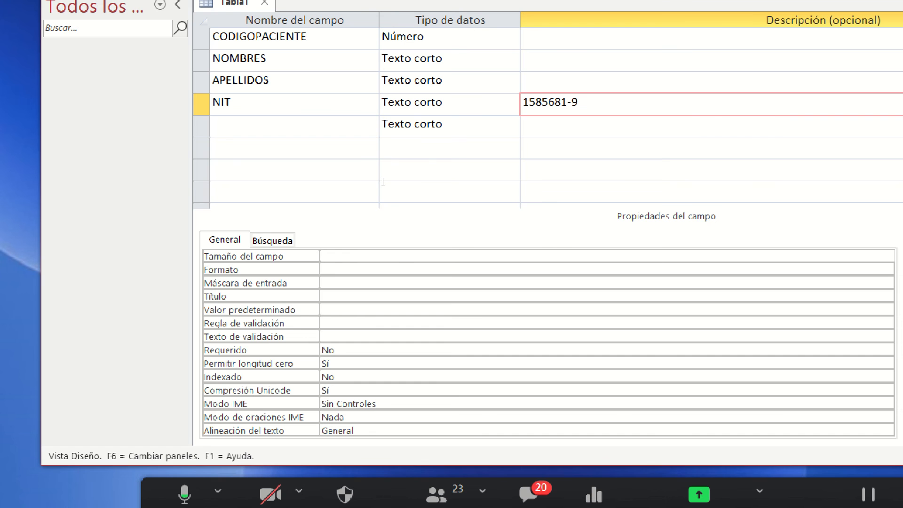
{"action": "left_click", "coordinate": [384, 198]}
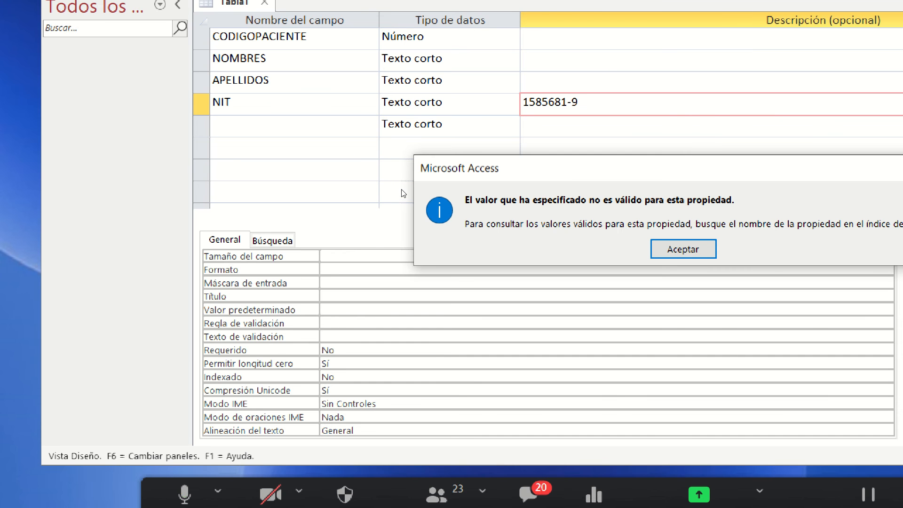
{"action": "key", "text": "Return"}
{"action": "left_click", "coordinate": [401, 192]}
{"action": "key", "text": "Return"}
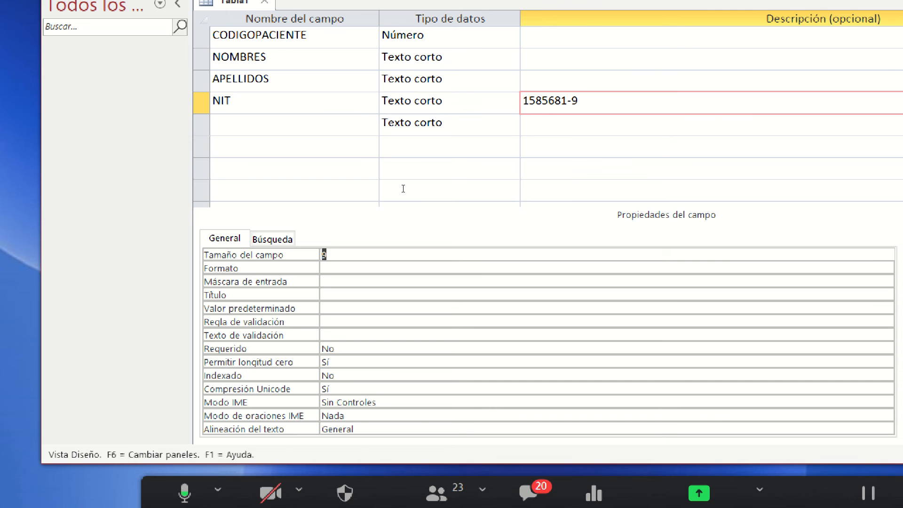
{"action": "type", "text": "255"}
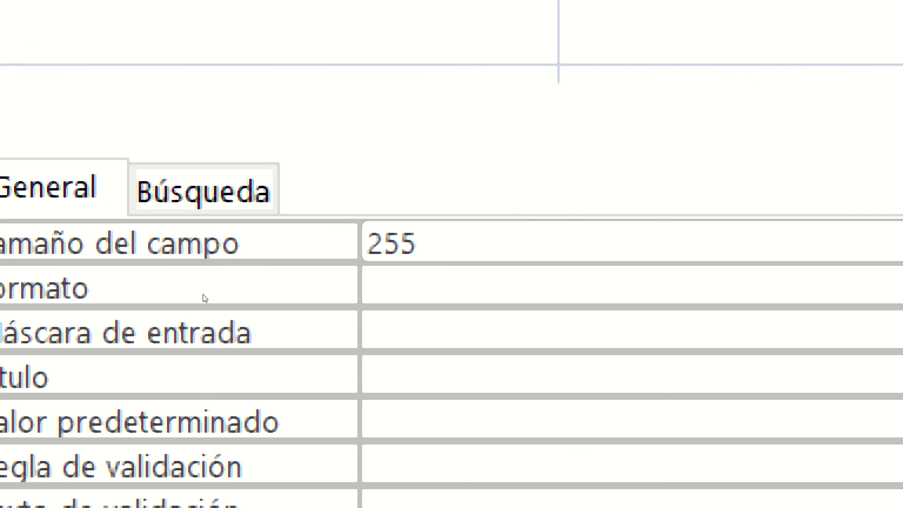
{"action": "key", "text": "shift+Left"}
{"action": "key", "text": "shift+Left"}
{"action": "key", "text": "shift+Left"}
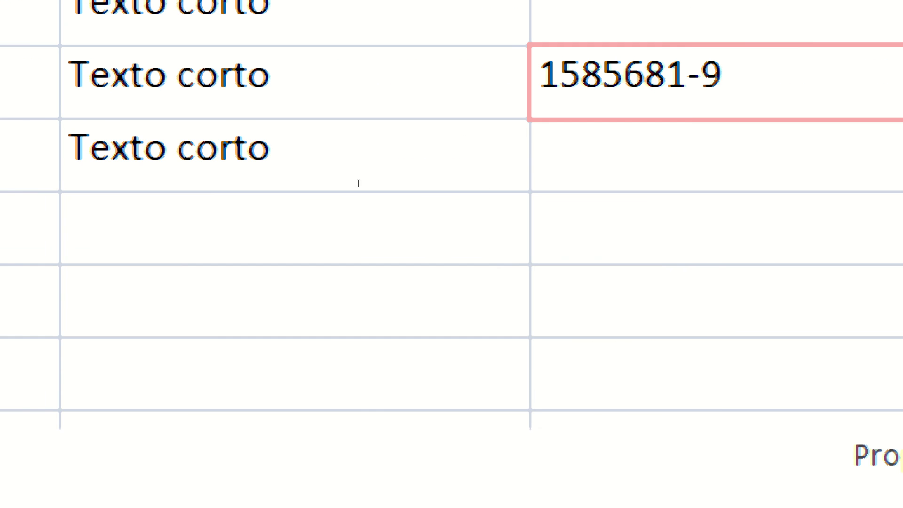
{"action": "left_click_drag", "start_coordinate": [350, 186], "coordinate": [385, 185]}
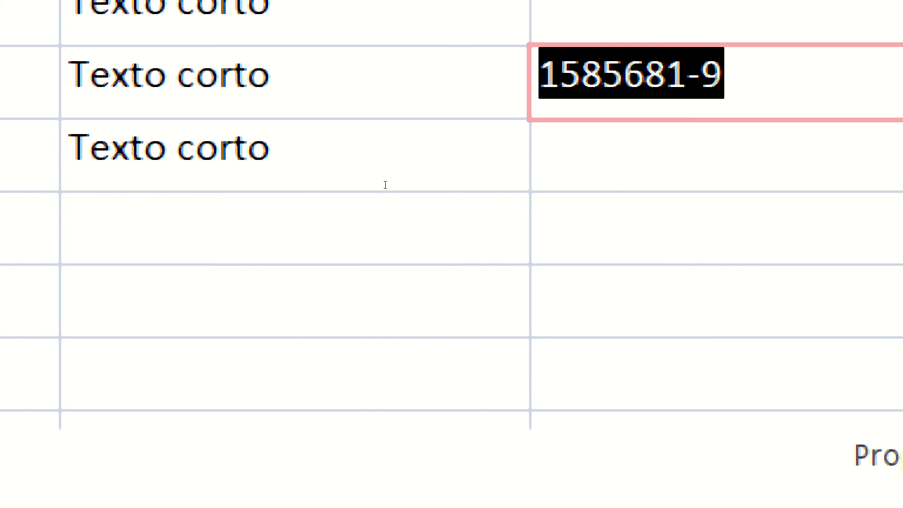
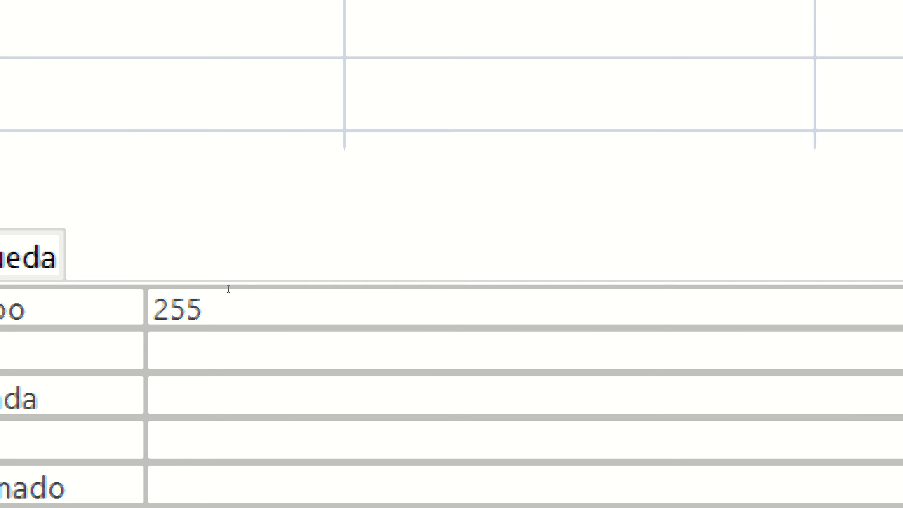
- Re-enter 255 as NIT's field size after briefly trying 9
{"action": "left_click", "coordinate": [228, 288]}
{"action": "key", "text": "shift+Left"}
{"action": "key", "text": "shift+Left"}
{"action": "key", "text": "shift+Left"}
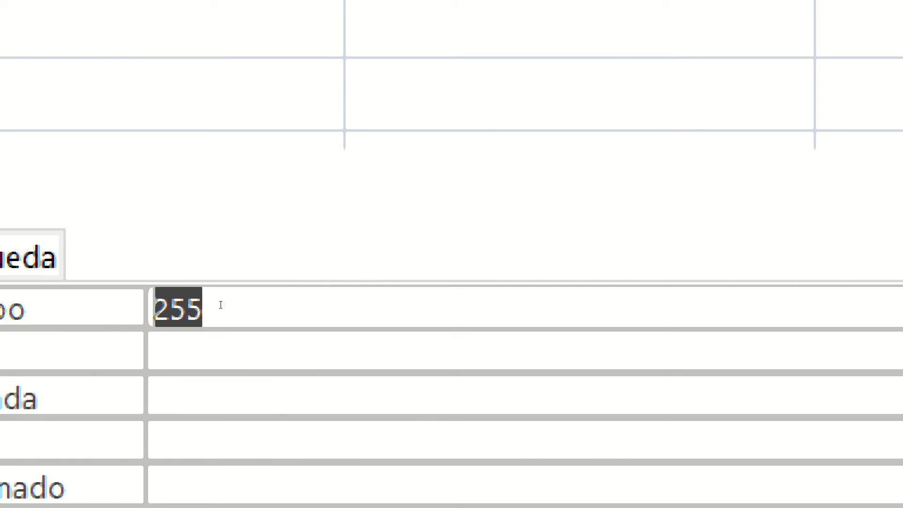
{"action": "type", "text": "9"}
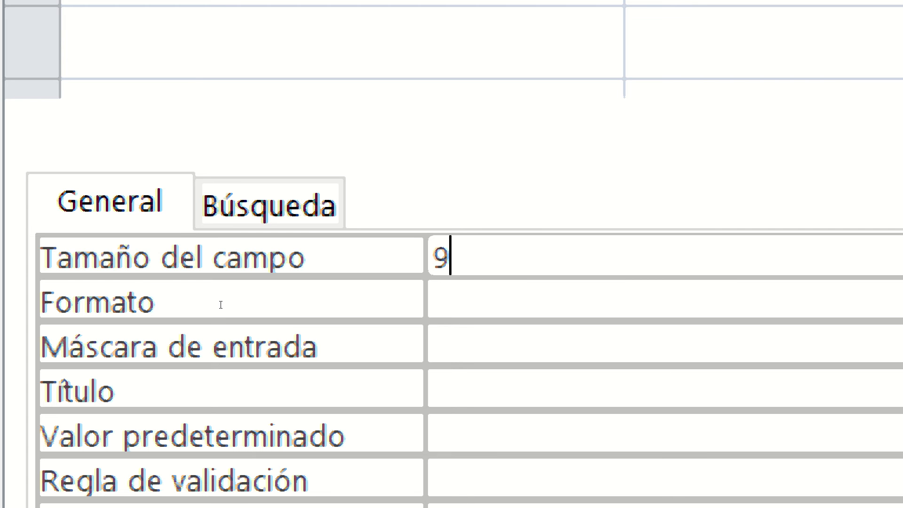
{"action": "key", "text": "BackSpace"}
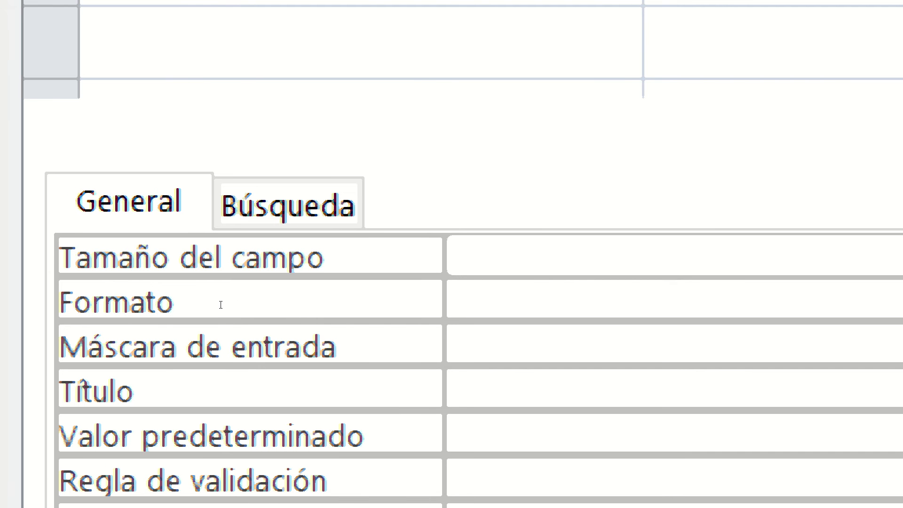
{"action": "type", "text": "255"}
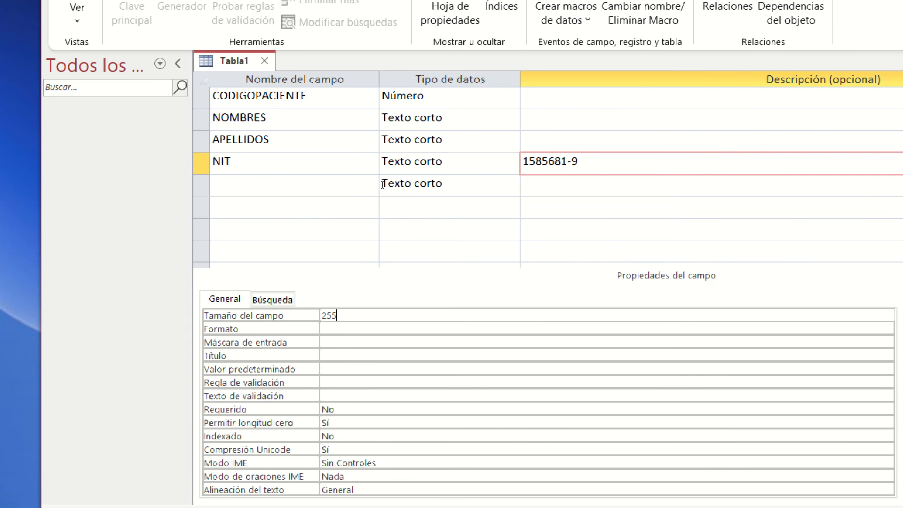
{"action": "left_click_drag", "start_coordinate": [523, 161], "coordinate": [578, 161]}
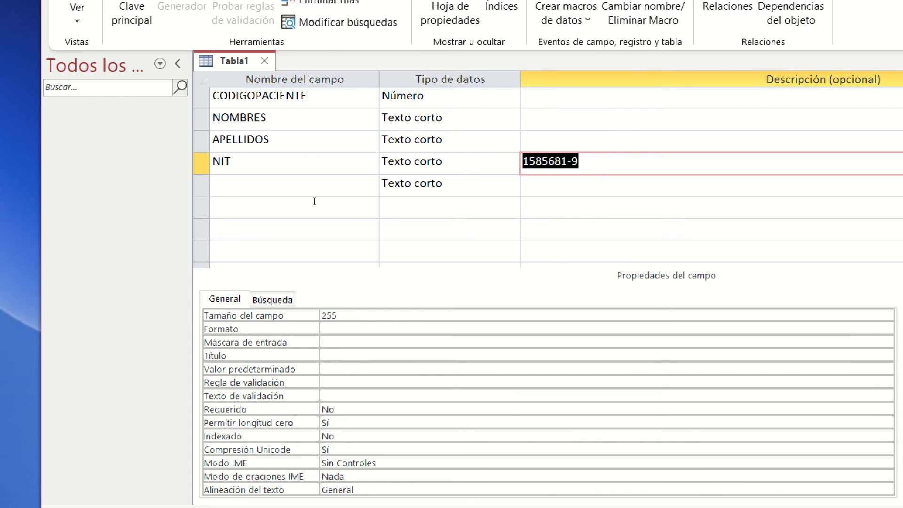
- Set the NOMBRES field size to 255, checking APELLIDOS for comparison
{"action": "left_click", "coordinate": [483, 119]}
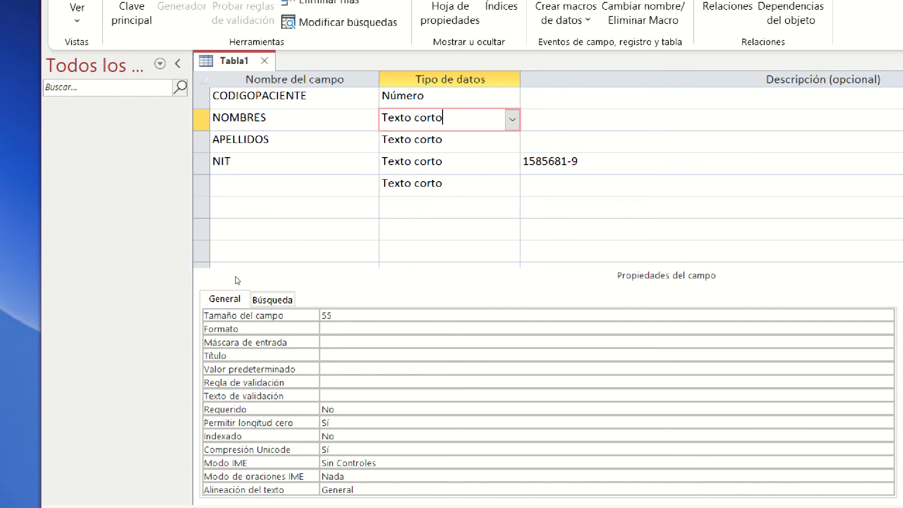
{"action": "key", "text": "F6"}
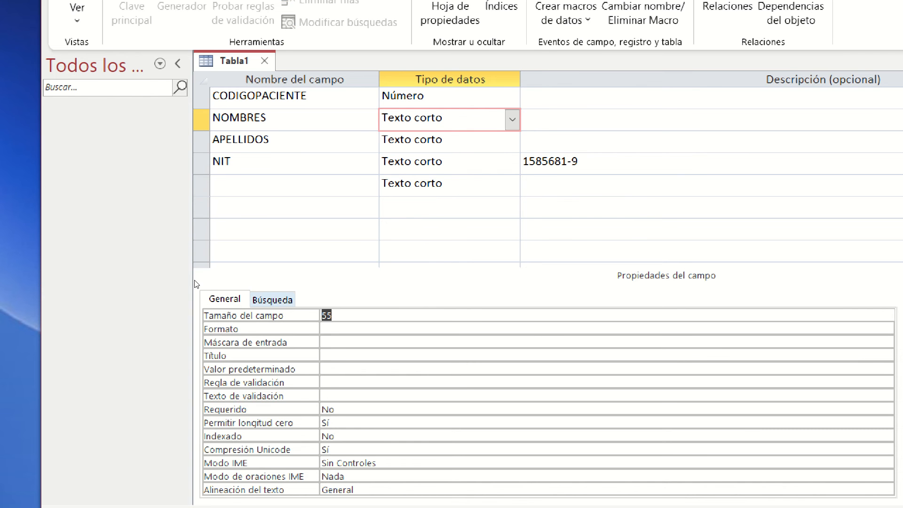
{"action": "type", "text": "255"}
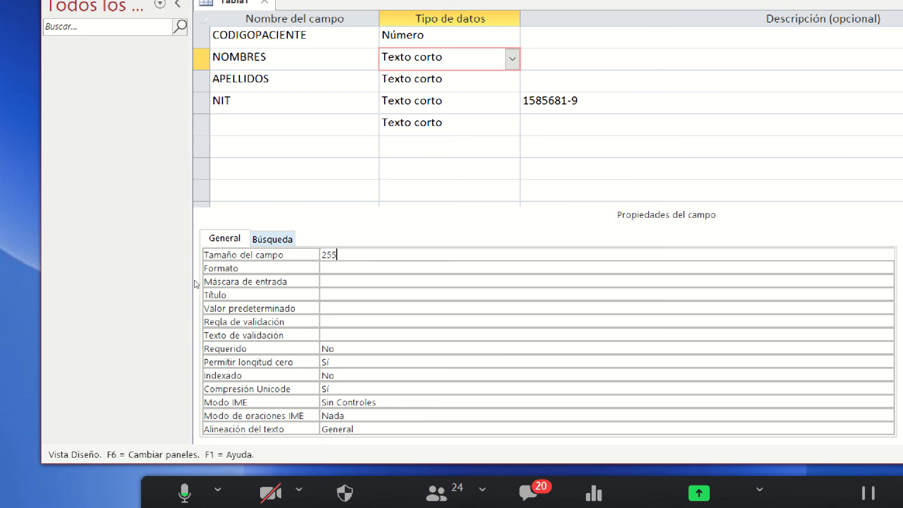
{"action": "key", "text": "Return"}
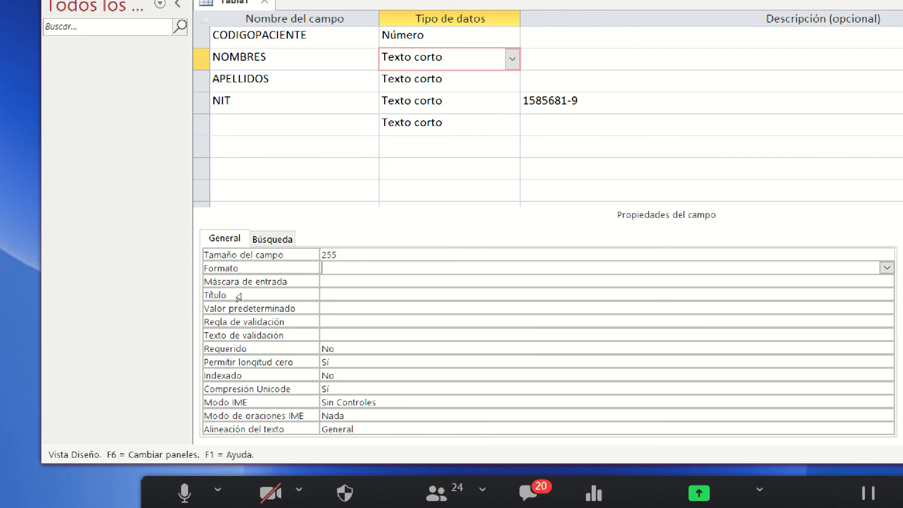
{"action": "key", "text": "Up"}
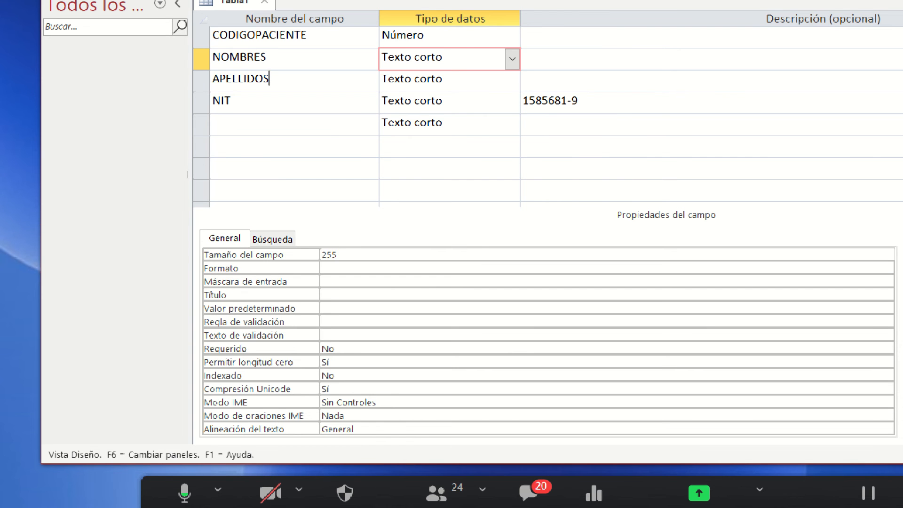
{"action": "left_click", "coordinate": [275, 81]}
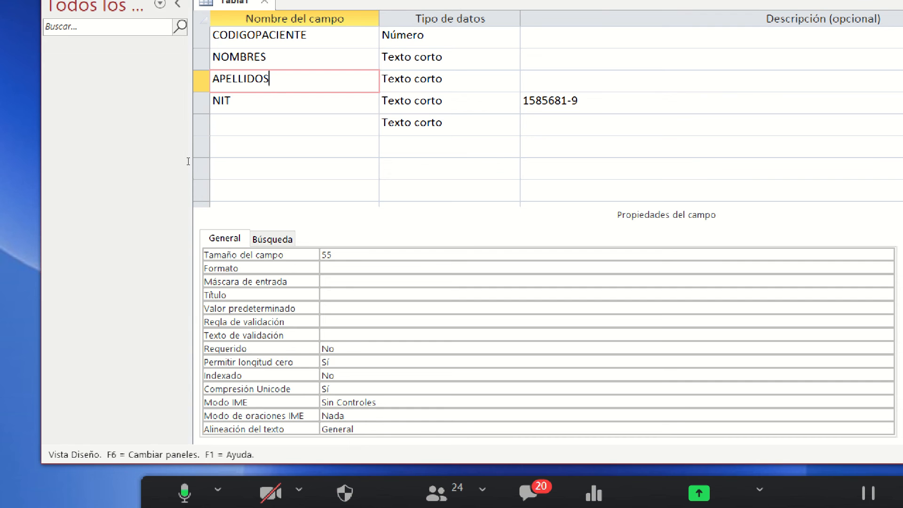
{"action": "key", "text": "Up"}
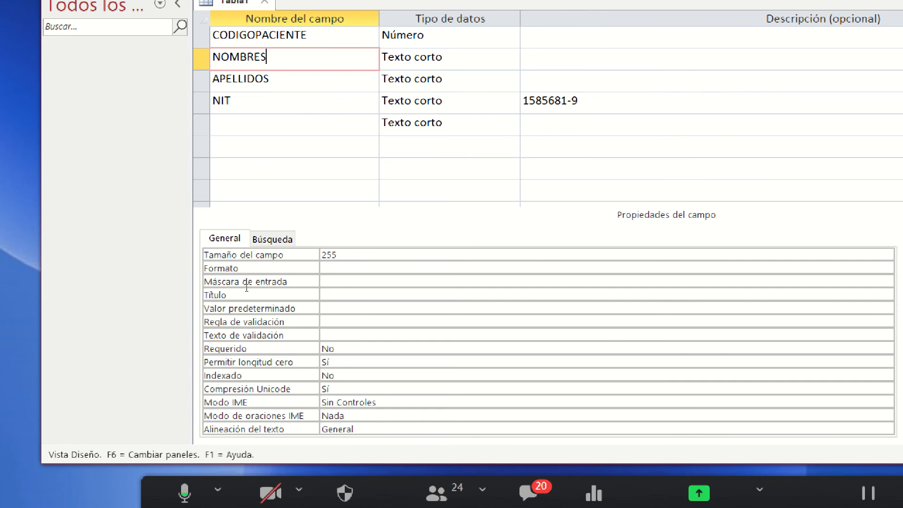
{"action": "key", "text": "F6"}
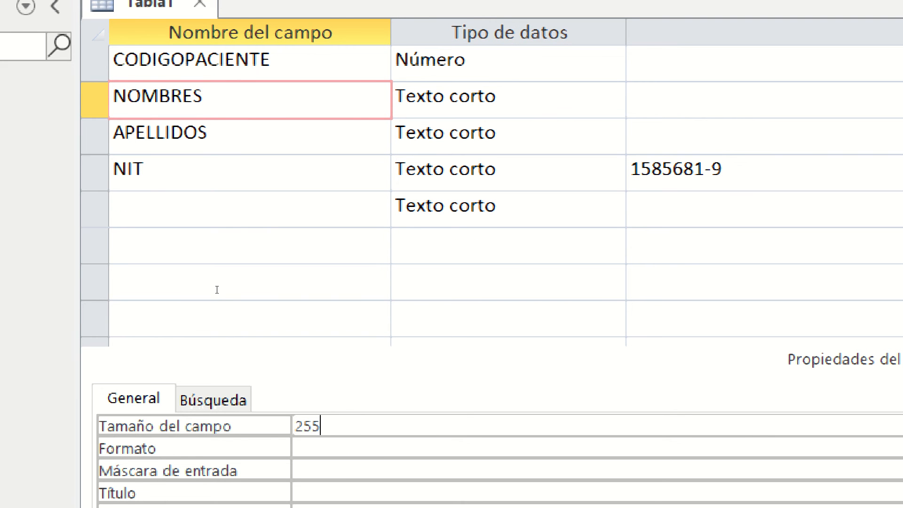
- Trim NOMBRES's field size to 55, then compare the APELLIDOS and NIT sizes
{"action": "key", "text": "Home"}
{"action": "key", "text": "Delete"}
{"action": "left_click", "coordinate": [232, 140]}
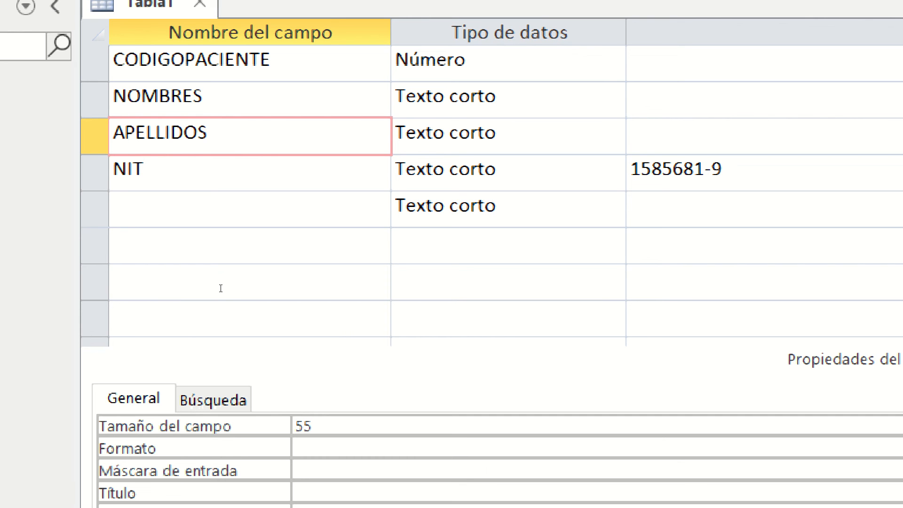
{"action": "key", "text": "F6"}
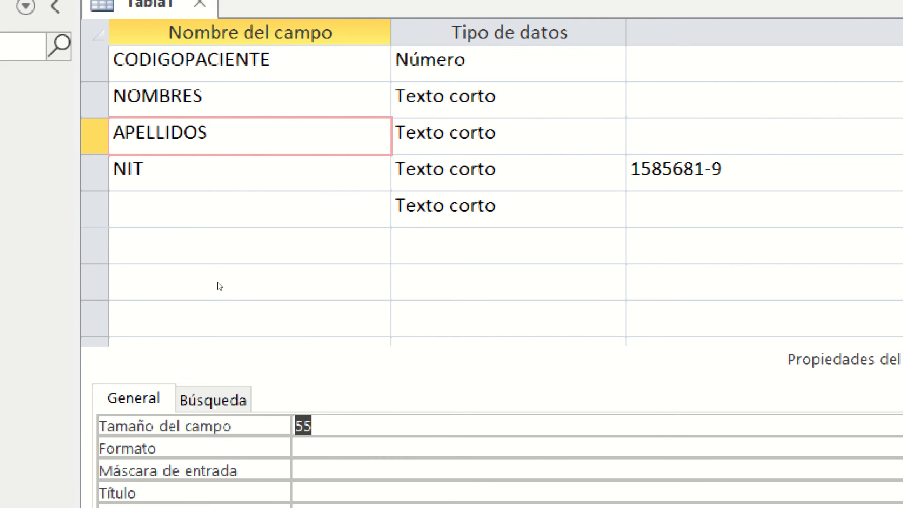
{"action": "key", "text": "Right"}
{"action": "key", "text": "F2"}
{"action": "left_click", "coordinate": [199, 187]}
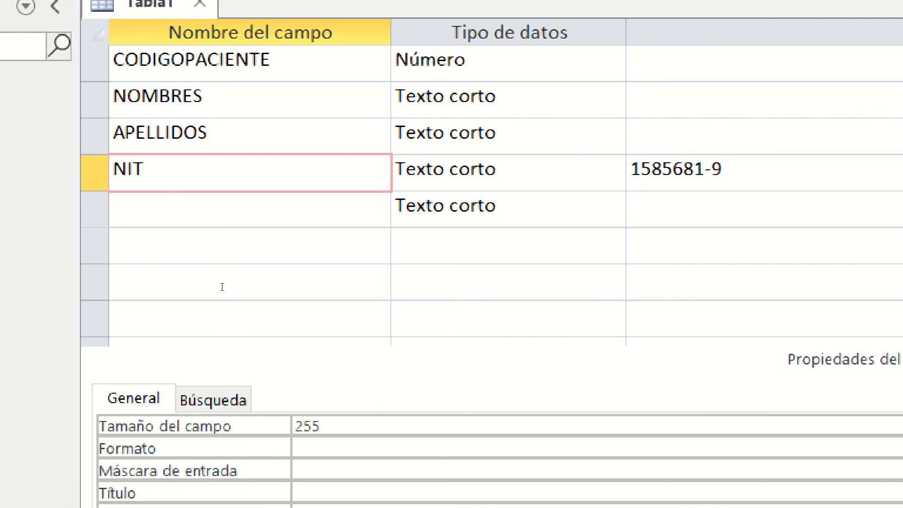
- Change NIT's field size from 255 to 10 and select its description text
{"action": "key", "text": "F6"}
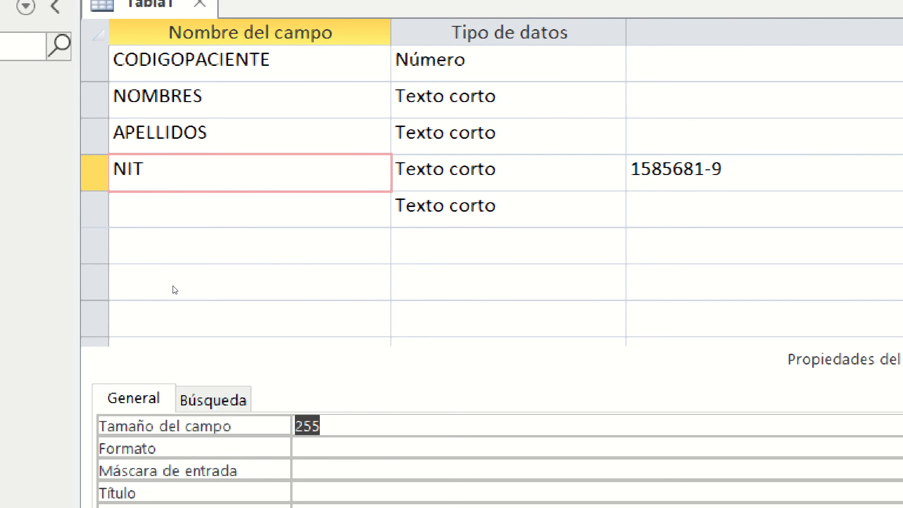
{"action": "type", "text": "12"}
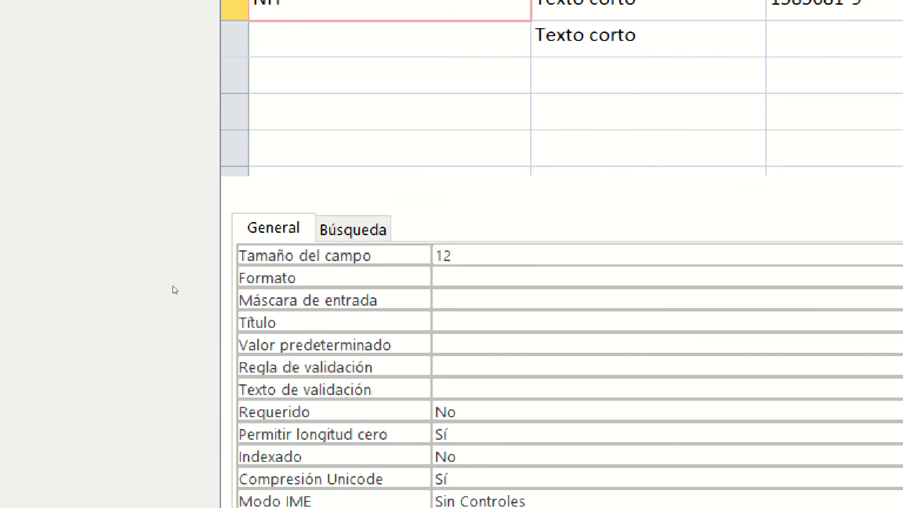
{"action": "key", "text": "BackSpace"}
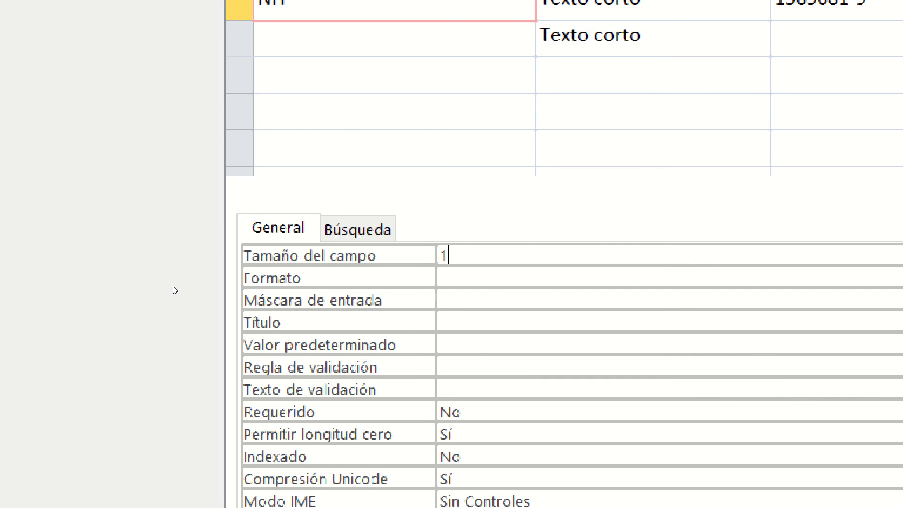
{"action": "type", "text": "0"}
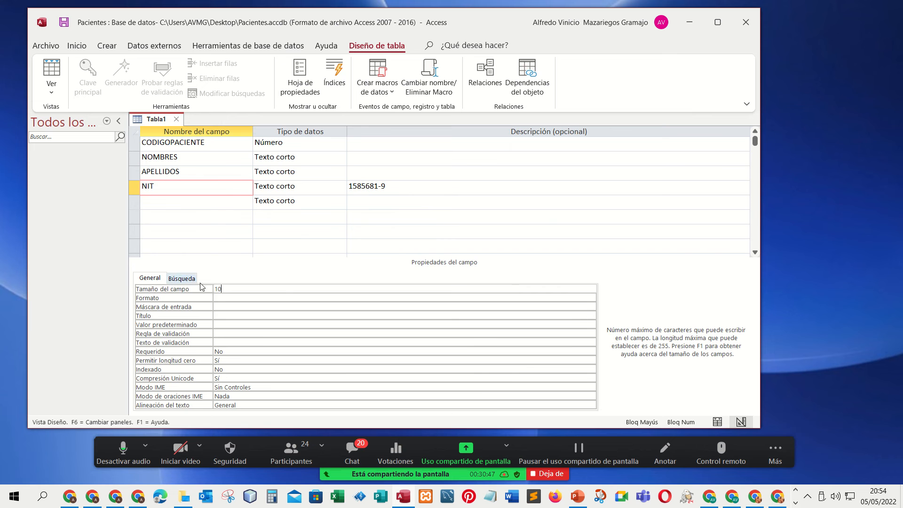
{"action": "double_click", "coordinate": [222, 290]}
{"action": "left_click_drag", "start_coordinate": [394, 187], "coordinate": [348, 187]}
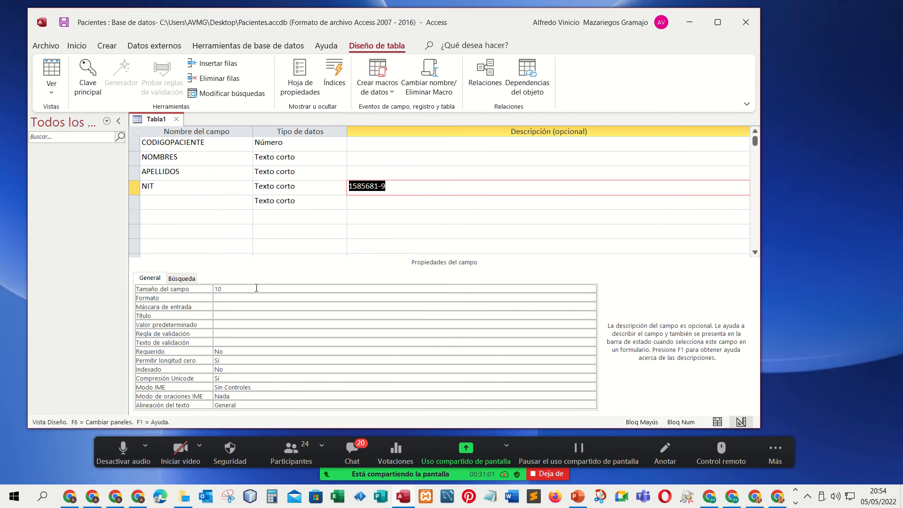
- Delete the NIT field's description text, leaving it blank
{"action": "double_click", "coordinate": [256, 293]}
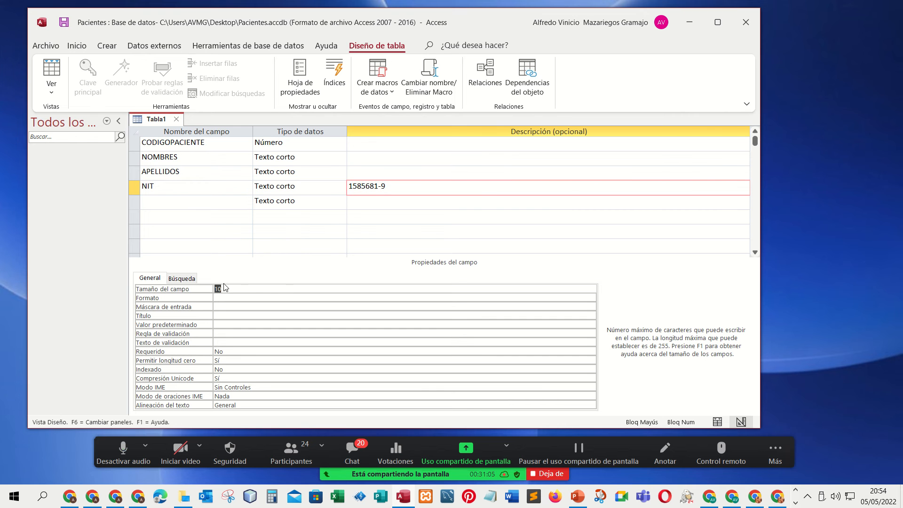
{"action": "left_click", "coordinate": [394, 193]}
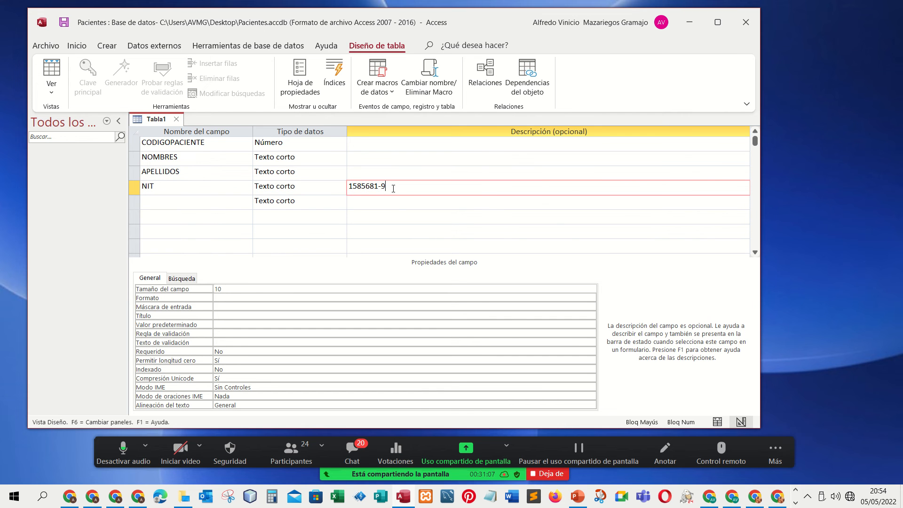
{"action": "key", "text": "BackSpace"}
{"action": "key", "text": "BackSpace"}
{"action": "key", "text": "BackSpace"}
{"action": "key", "text": "BackSpace"}
{"action": "key", "text": "BackSpace"}
{"action": "key", "text": "BackSpace"}
{"action": "key", "text": "BackSpace"}
{"action": "key", "text": "BackSpace"}
{"action": "key", "text": "BackSpace"}
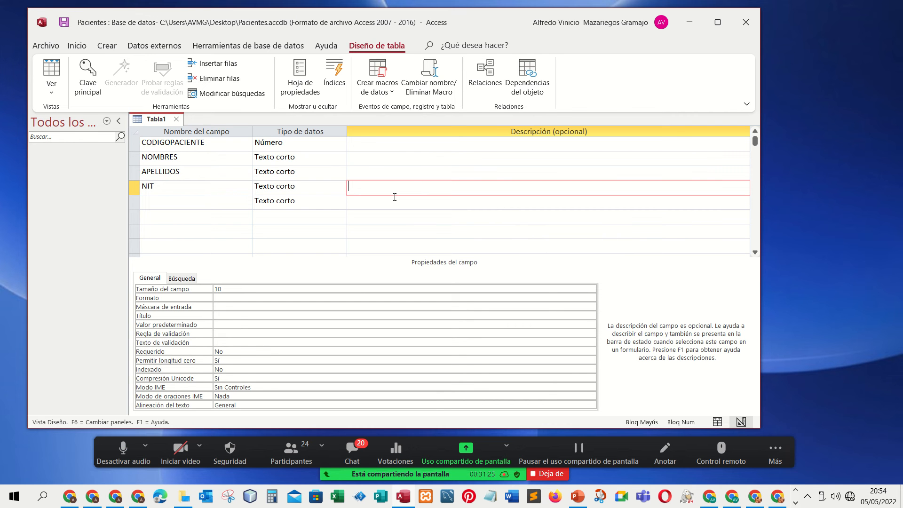
- Switch NIT's data type to Número and type a sample number as its description
{"action": "left_click", "coordinate": [337, 205]}
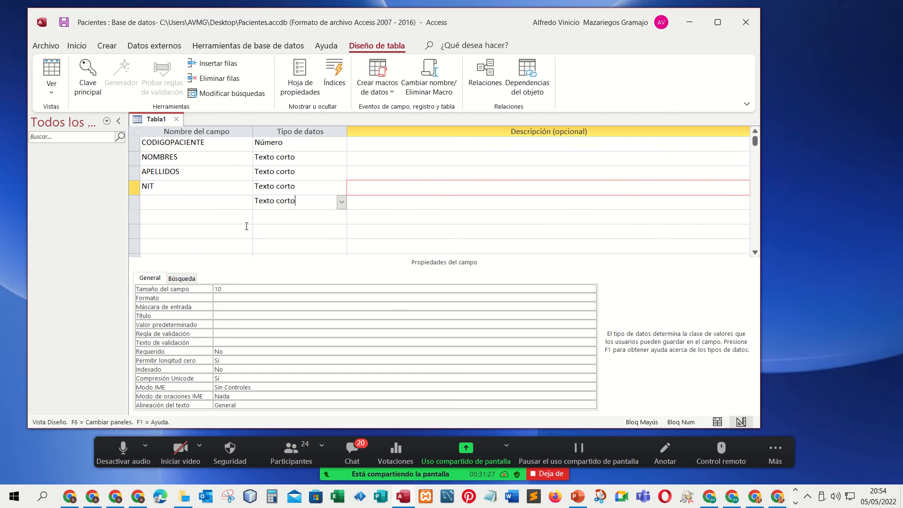
{"action": "left_click", "coordinate": [218, 205]}
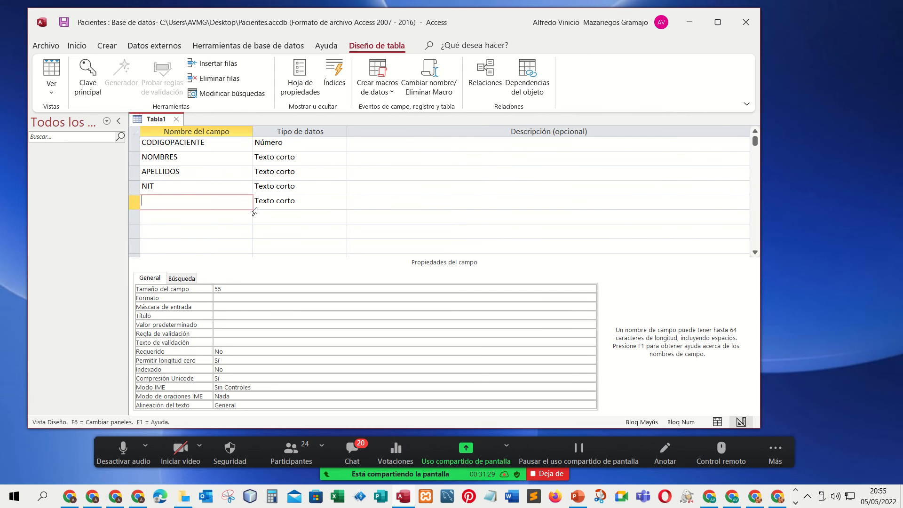
{"action": "left_click", "coordinate": [230, 289]}
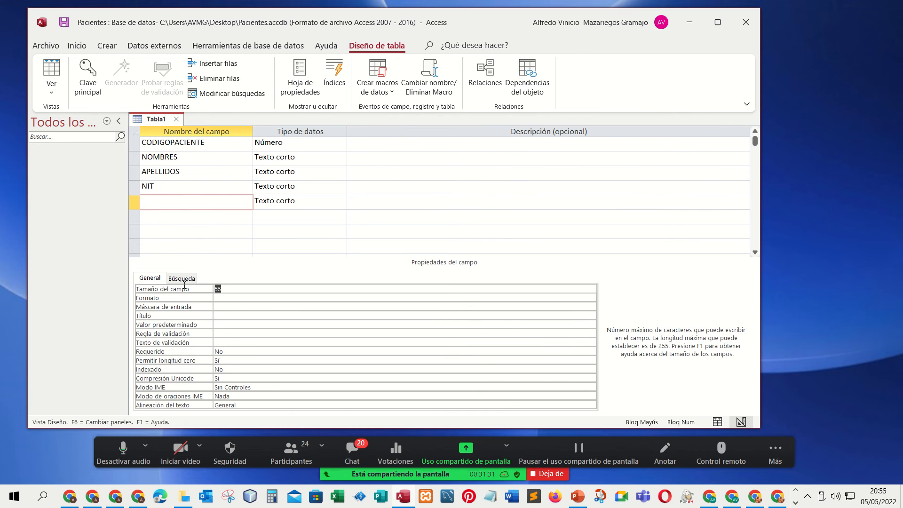
{"action": "left_click", "coordinate": [216, 187]}
{"action": "left_click", "coordinate": [319, 185]}
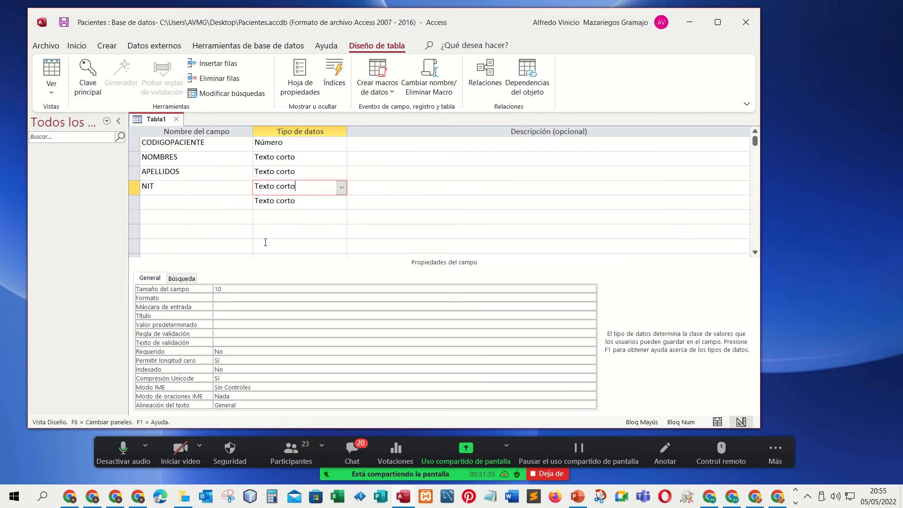
{"action": "left_click", "coordinate": [224, 290]}
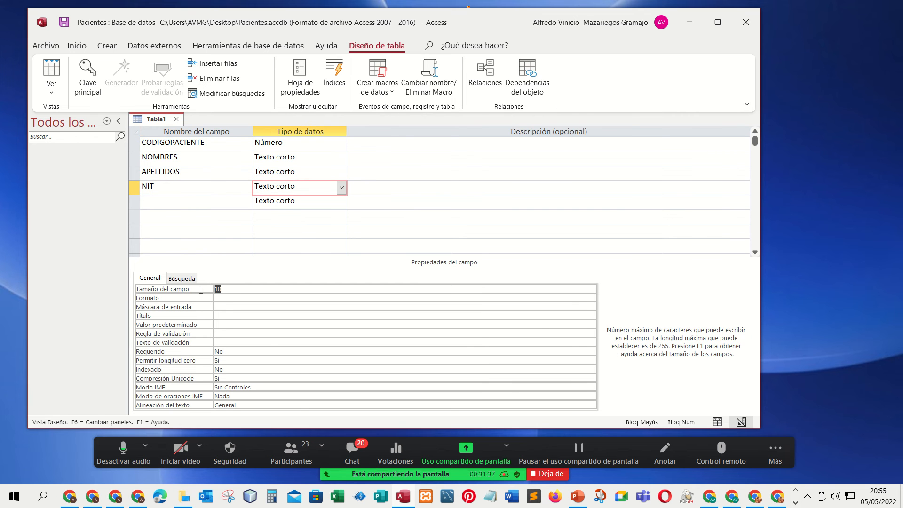
{"action": "left_click", "coordinate": [236, 291]}
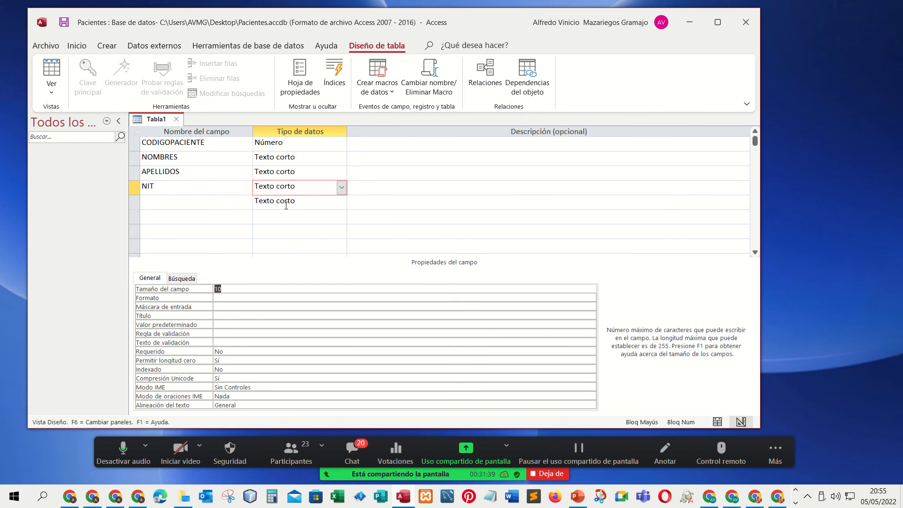
{"action": "left_click", "coordinate": [342, 189]}
{"action": "left_click", "coordinate": [299, 222]}
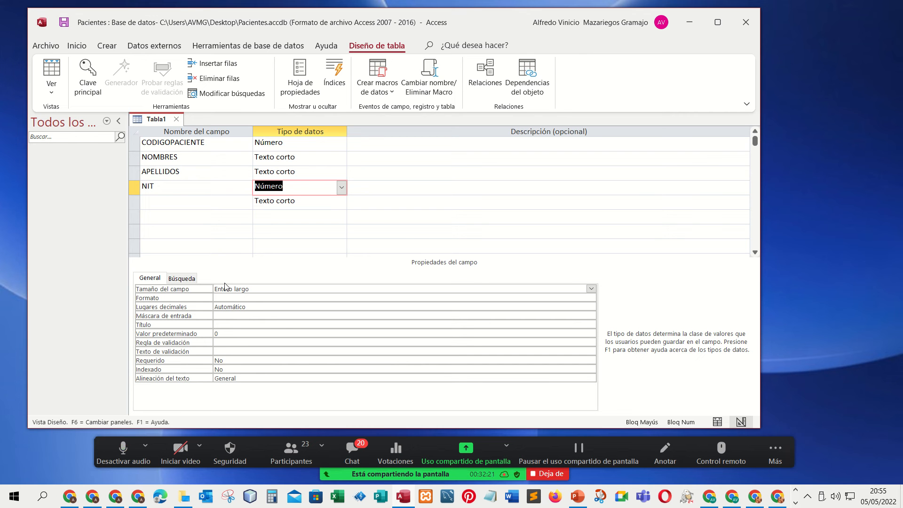
{"action": "left_click", "coordinate": [404, 188]}
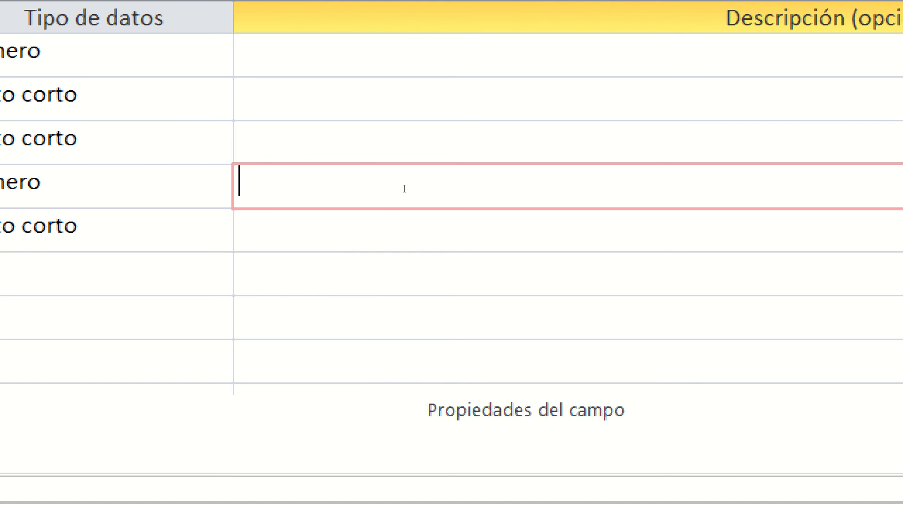
{"action": "type", "text": "13465"}
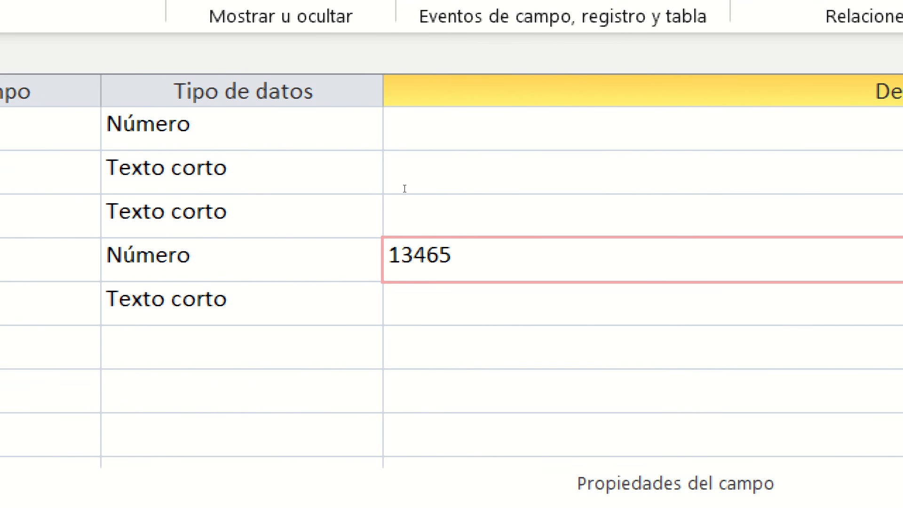
{"action": "type", "text": "789"}
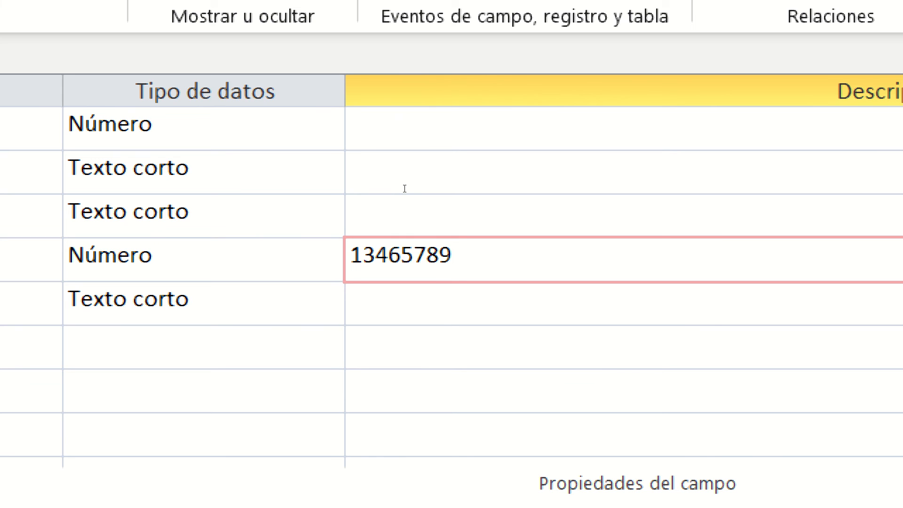
- Replace NIT's description with a sample code beginning with 'A-'
{"action": "key", "text": "BackSpace"}
{"action": "key", "text": "BackSpace"}
{"action": "key", "text": "BackSpace"}
{"action": "key", "text": "BackSpace"}
{"action": "key", "text": "BackSpace"}
{"action": "key", "text": "BackSpace"}
{"action": "key", "text": "BackSpace"}
{"action": "key", "text": "BackSpace"}
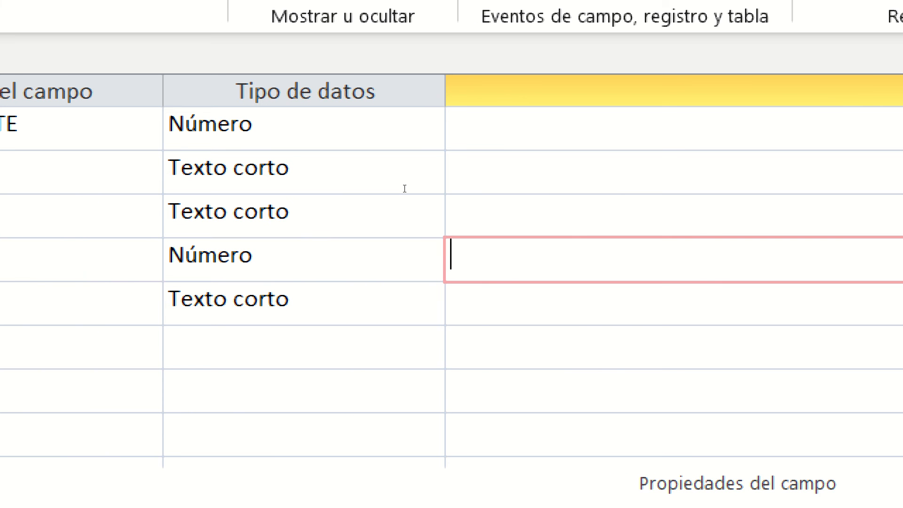
{"action": "type", "text": "a*"}
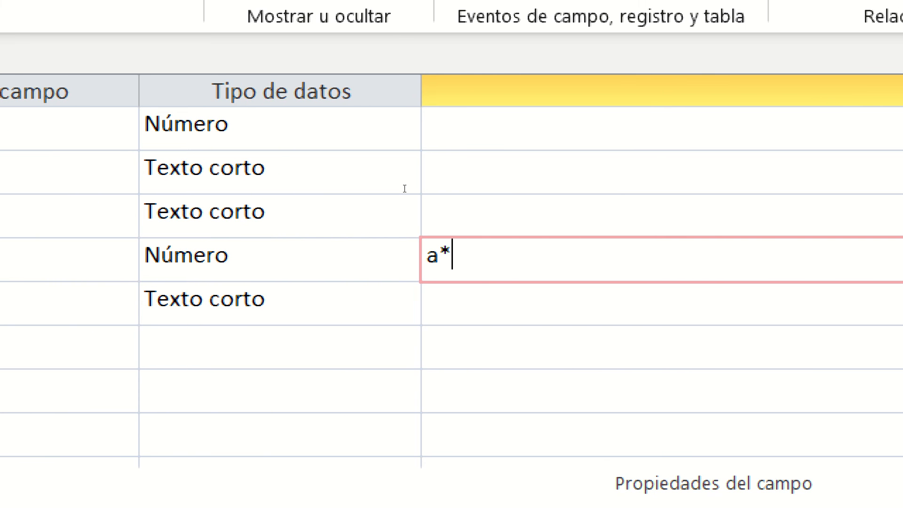
{"action": "key", "text": "BackSpace"}
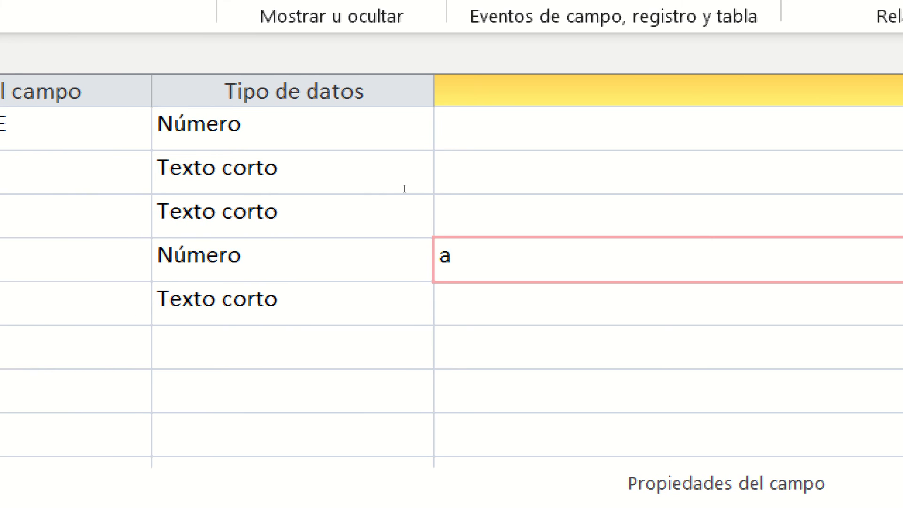
{"action": "key", "text": "BackSpace"}
{"action": "type", "text": "A-0025"}
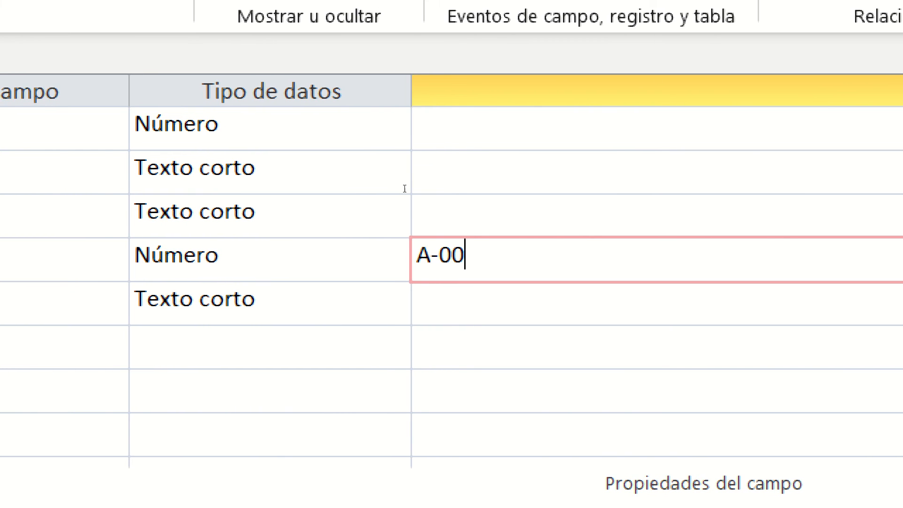
{"action": "type", "text": "8979"}
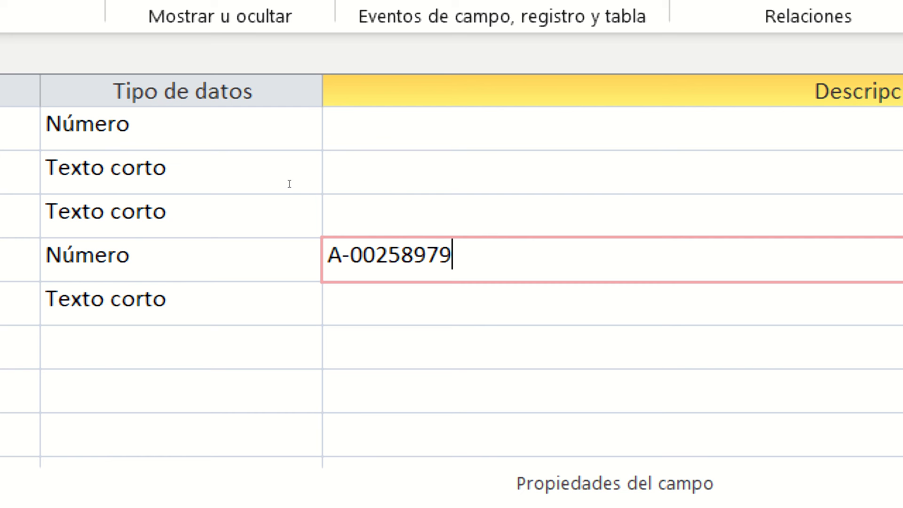
{"action": "left_click_drag", "start_coordinate": [283, 188], "coordinate": [262, 190]}
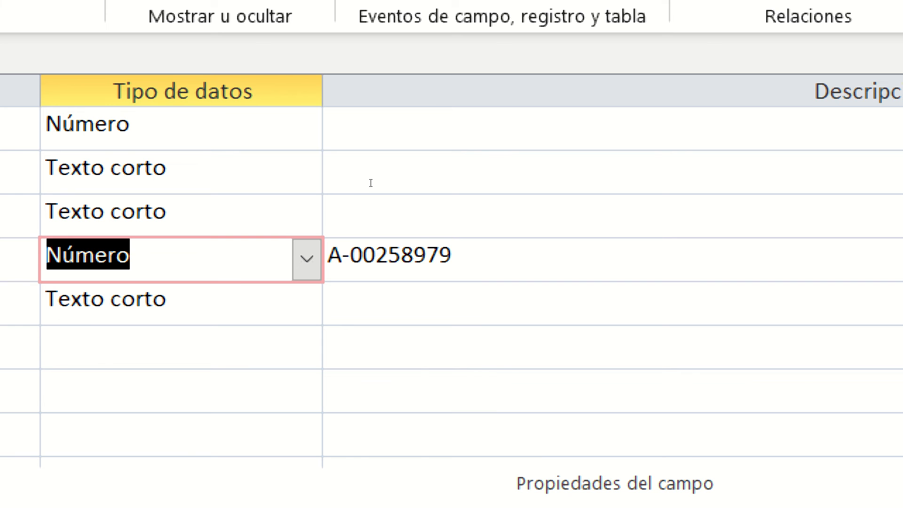
{"action": "left_click_drag", "start_coordinate": [360, 188], "coordinate": [387, 197]}
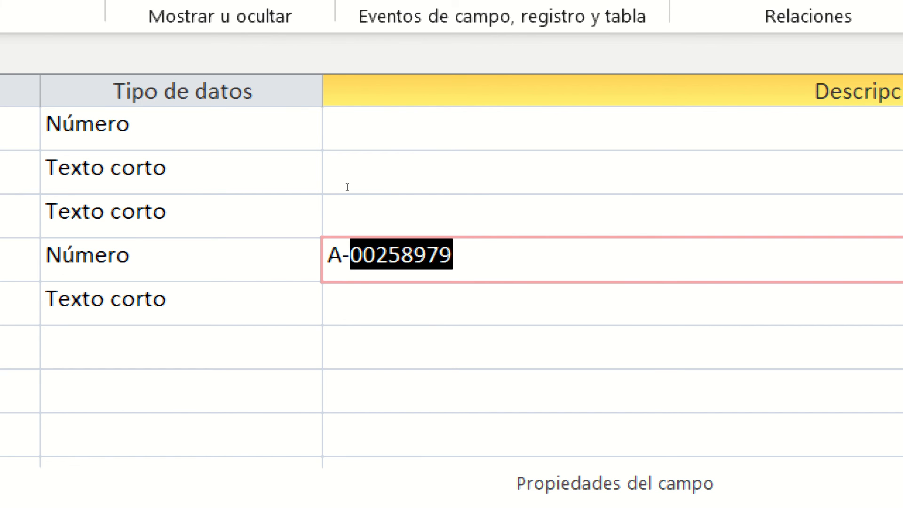
{"action": "key", "text": "shift+Tab"}
{"action": "key", "text": "alt+Down"}
{"action": "left_click", "coordinate": [452, 256]}
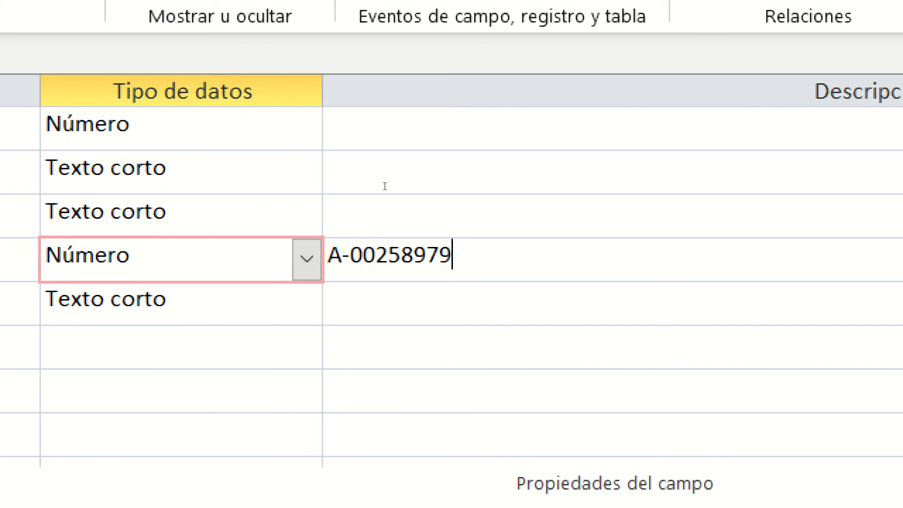
{"action": "left_click_drag", "start_coordinate": [453, 255], "coordinate": [343, 255]}
{"action": "left_click_drag", "start_coordinate": [357, 184], "coordinate": [347, 182]}
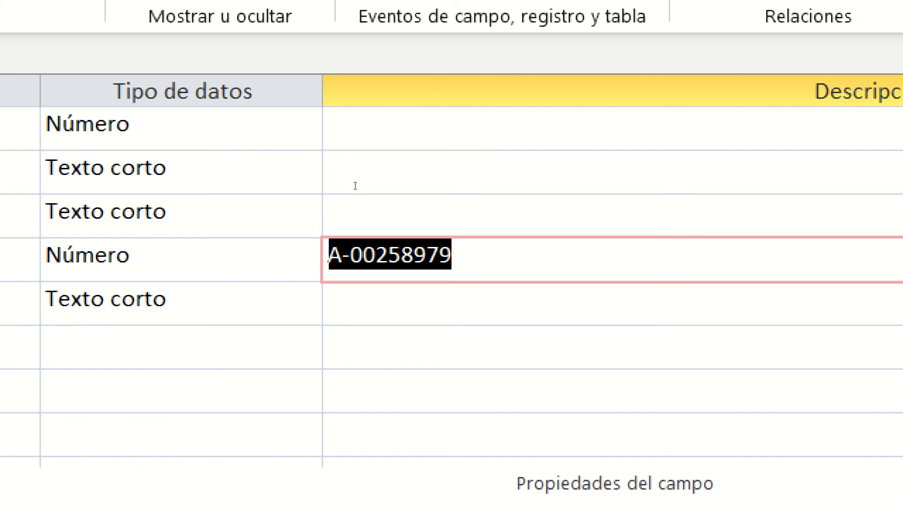
{"action": "left_click_drag", "start_coordinate": [351, 254], "coordinate": [452, 254]}
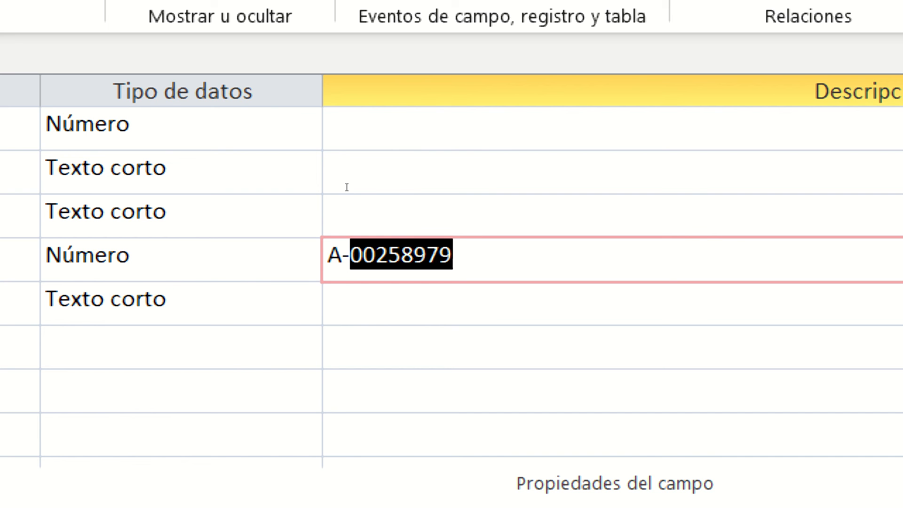
{"action": "key", "text": "Home"}
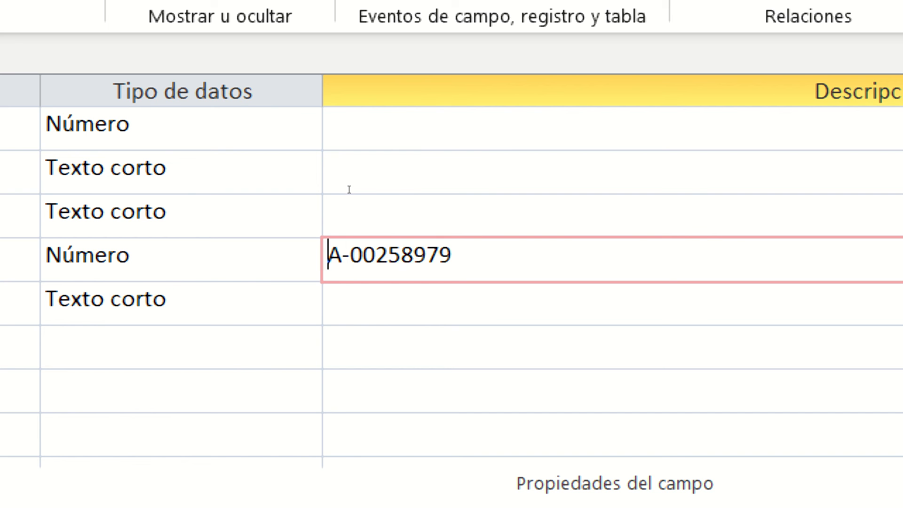
{"action": "key", "text": "shift+Right"}
{"action": "key", "text": "shift+Right"}
{"action": "key", "text": "shift+Right"}
{"action": "key", "text": "shift+Right"}
{"action": "key", "text": "shift+Right"}
{"action": "key", "text": "shift+Right"}
{"action": "key", "text": "shift+Right"}
{"action": "key", "text": "shift+Right"}
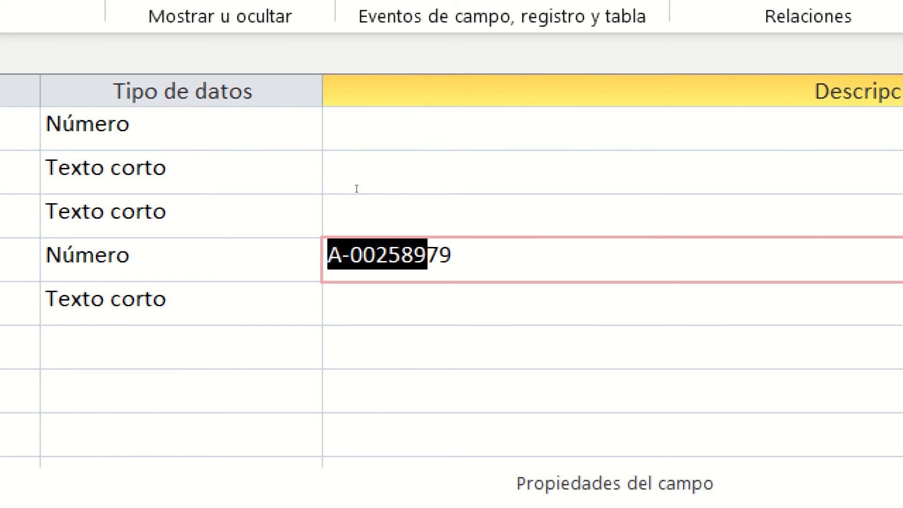
- Remove the 'A-' prefix and remaining digits from NIT's description, leaving it blank
{"action": "left_click", "coordinate": [352, 254]}
{"action": "key", "text": "BackSpace"}
{"action": "key", "text": "BackSpace"}
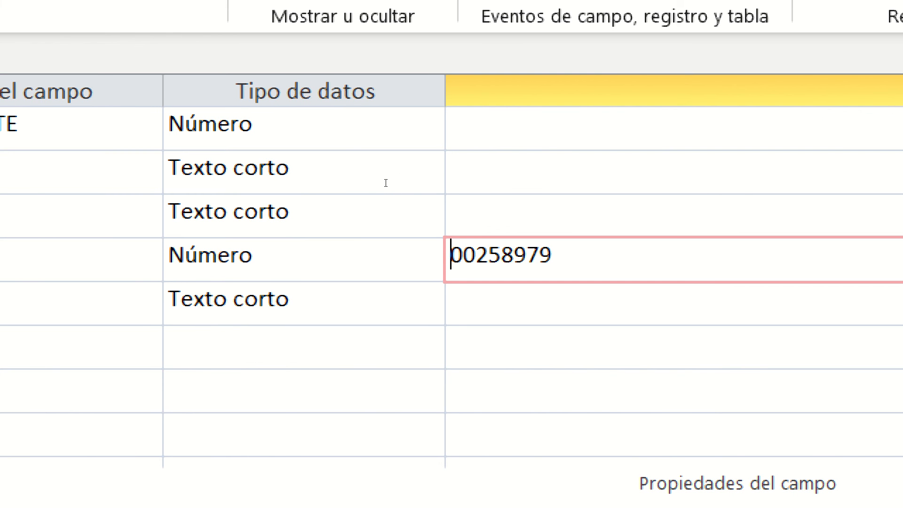
{"action": "key", "text": "shift+End"}
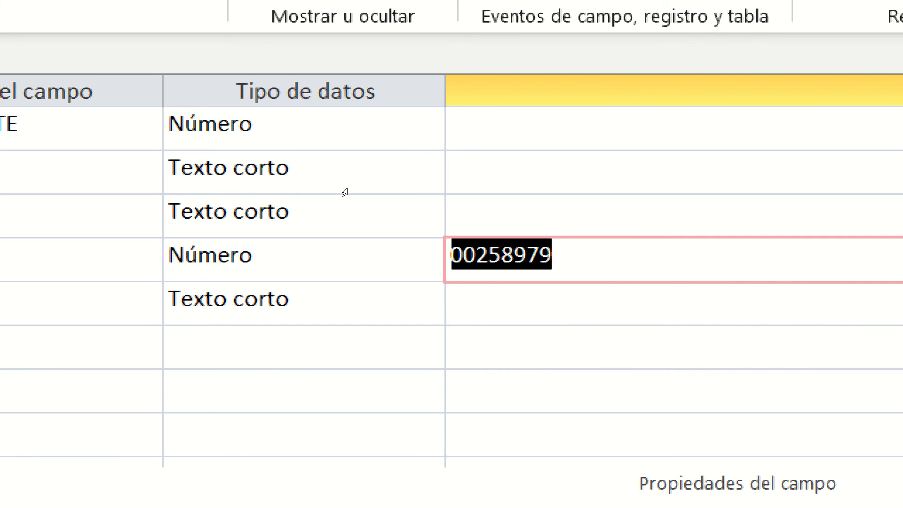
{"action": "key", "text": "Left"}
{"action": "key", "text": "shift+Right"}
{"action": "key", "text": "shift+Right"}
{"action": "key", "text": "shift+Right"}
{"action": "key", "text": "shift+Right"}
{"action": "key", "text": "shift+Right"}
{"action": "key", "text": "shift+Right"}
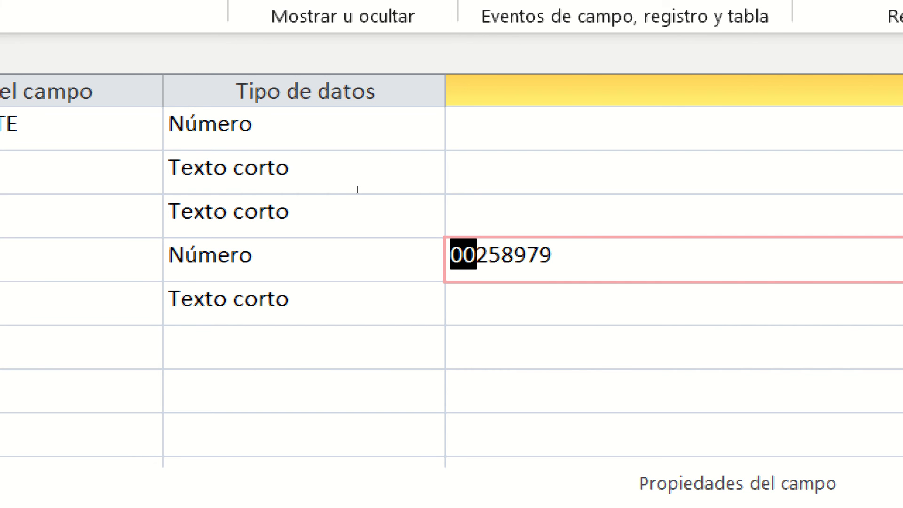
{"action": "key", "text": "shift+Right"}
{"action": "key", "text": "shift+Right"}
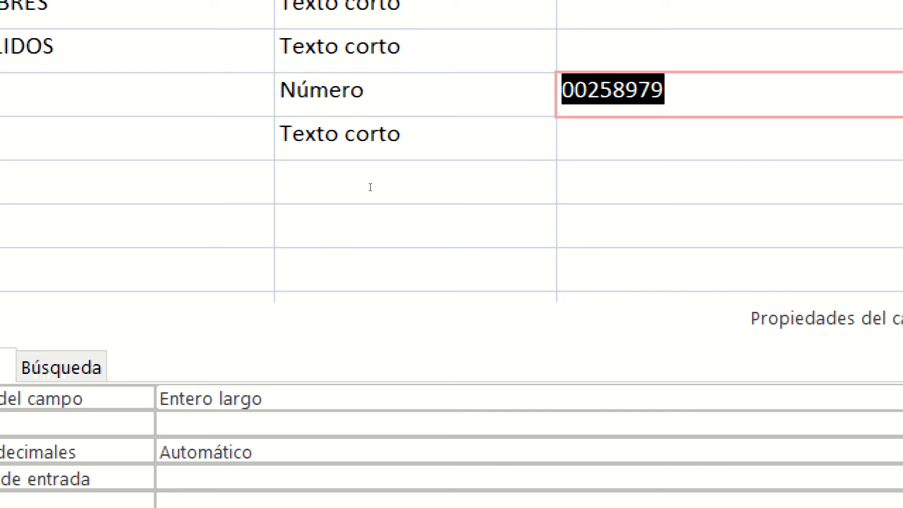
{"action": "left_click_drag", "start_coordinate": [376, 186], "coordinate": [392, 187]}
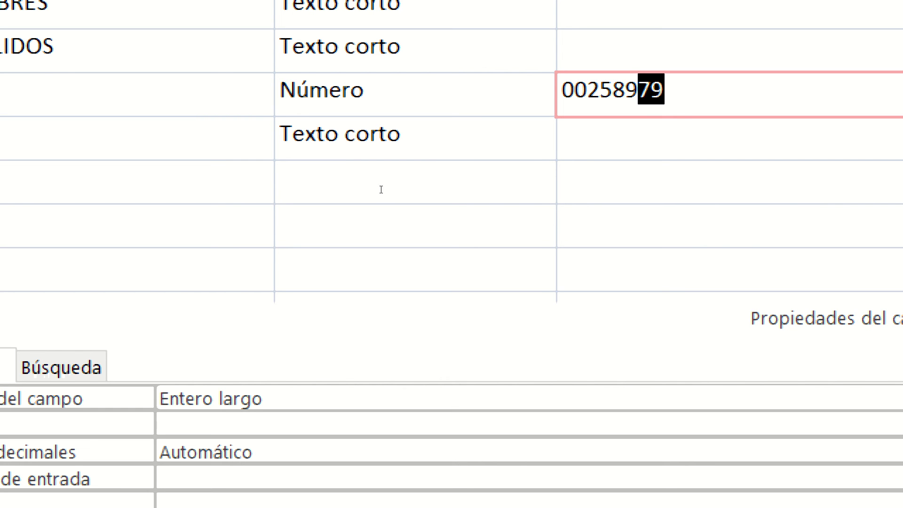
{"action": "key", "text": "ctrl+a"}
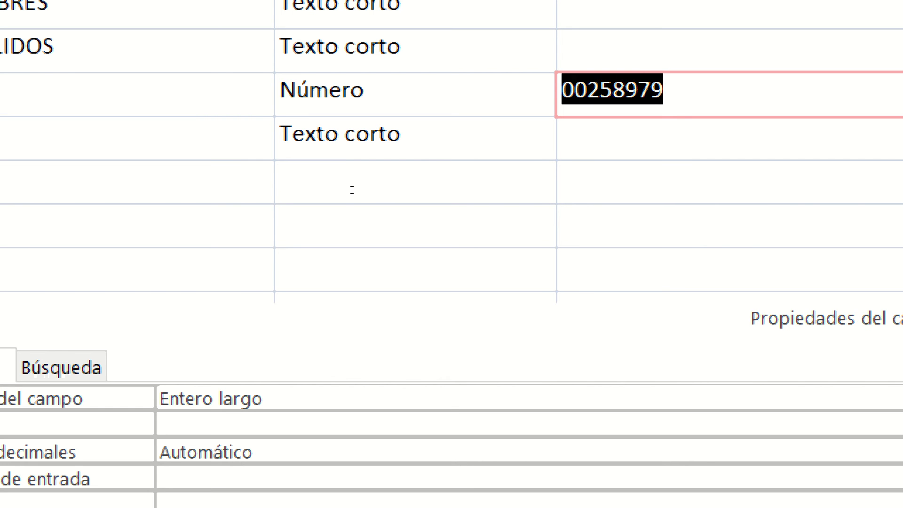
{"action": "key", "text": "BackSpace"}
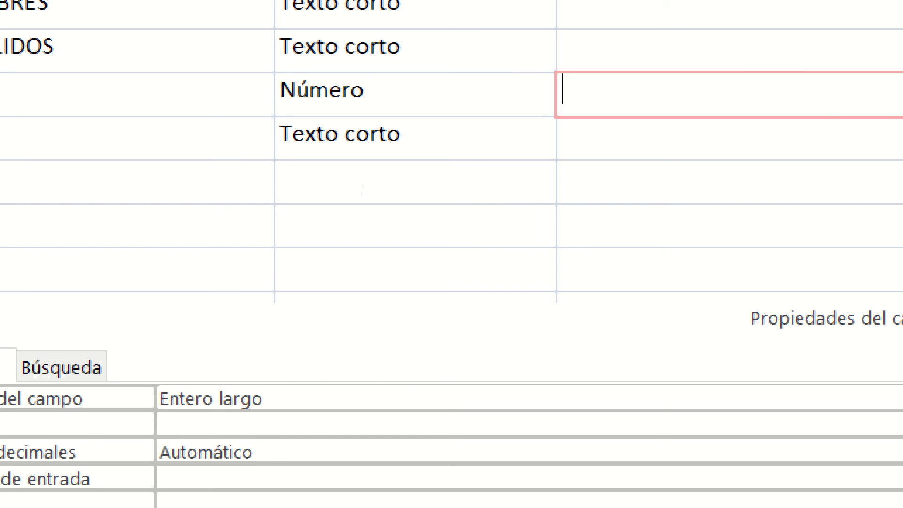
- Add a new field named FECHANAC below NIT
{"action": "key", "text": "Down"}
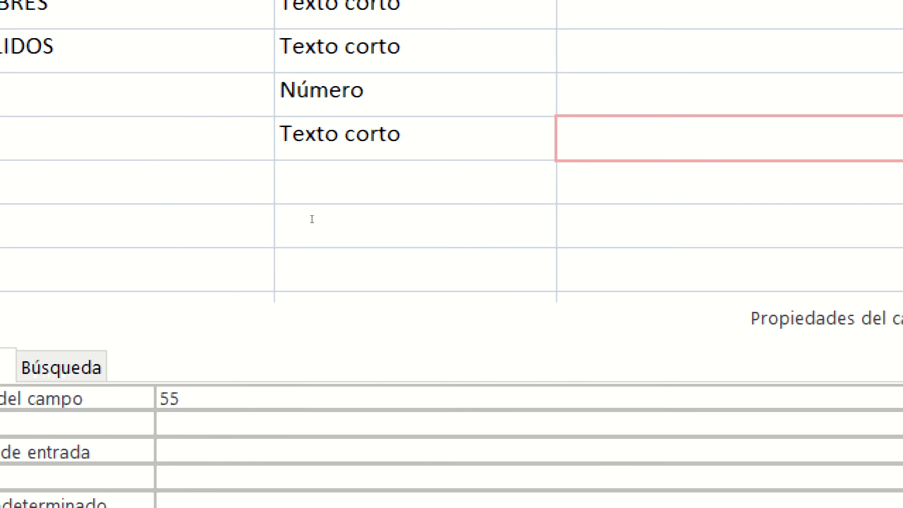
{"action": "key", "text": "Up"}
{"action": "key", "text": "Left"}
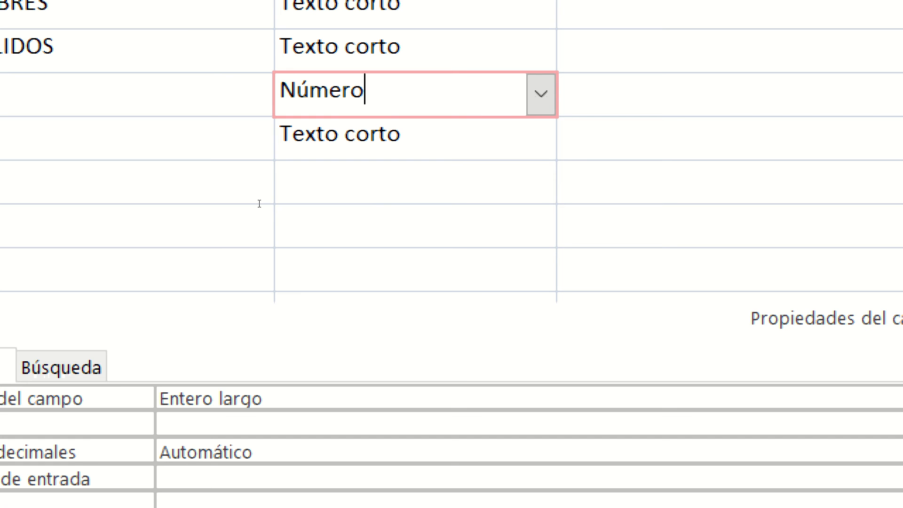
{"action": "key", "text": "Down"}
{"action": "key", "text": "Left"}
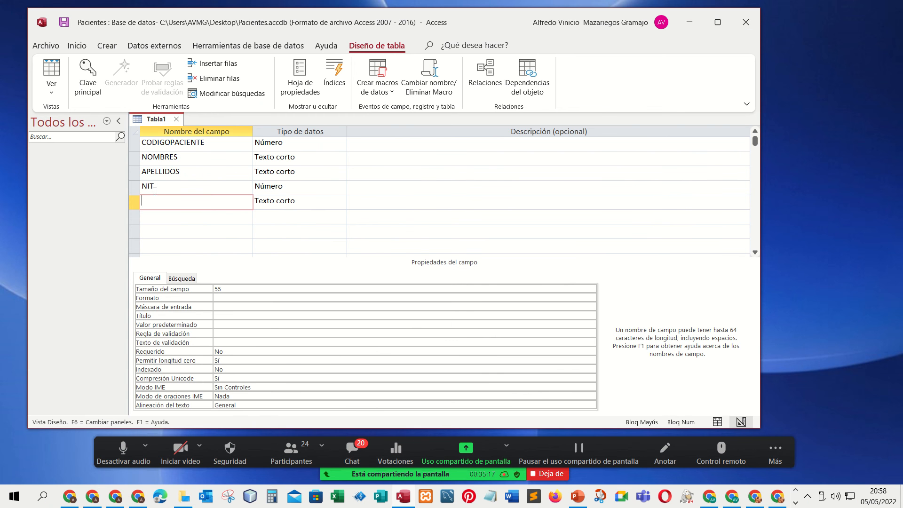
{"action": "type", "text": "FECA"}
{"action": "key", "text": "BackSpace"}
{"action": "type", "text": "HANAC"}
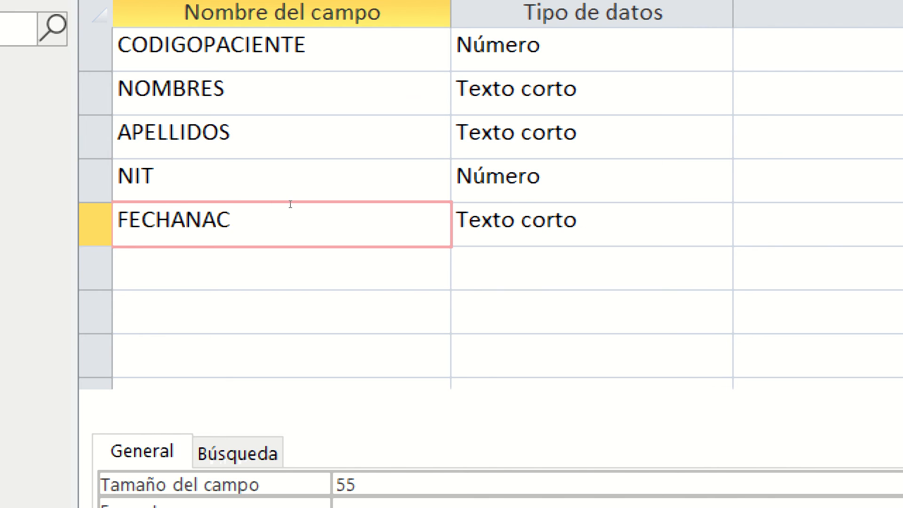
- Set FECHANAC's data type to Fecha/Hora
{"action": "key", "text": "Tab"}
{"action": "key", "text": "alt+Down"}
{"action": "key", "text": "Down"}
{"action": "key", "text": "Down"}
{"action": "key", "text": "Down"}
{"action": "key", "text": "Down"}
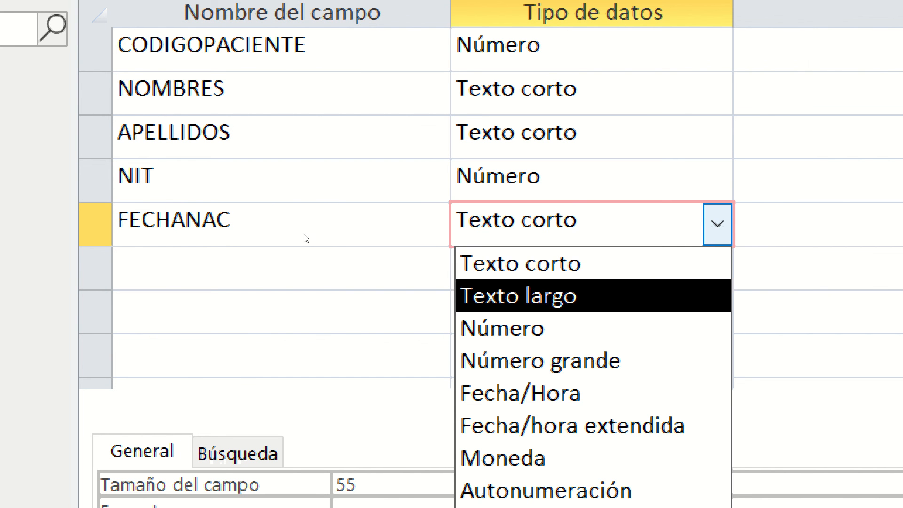
{"action": "key", "text": "Return"}
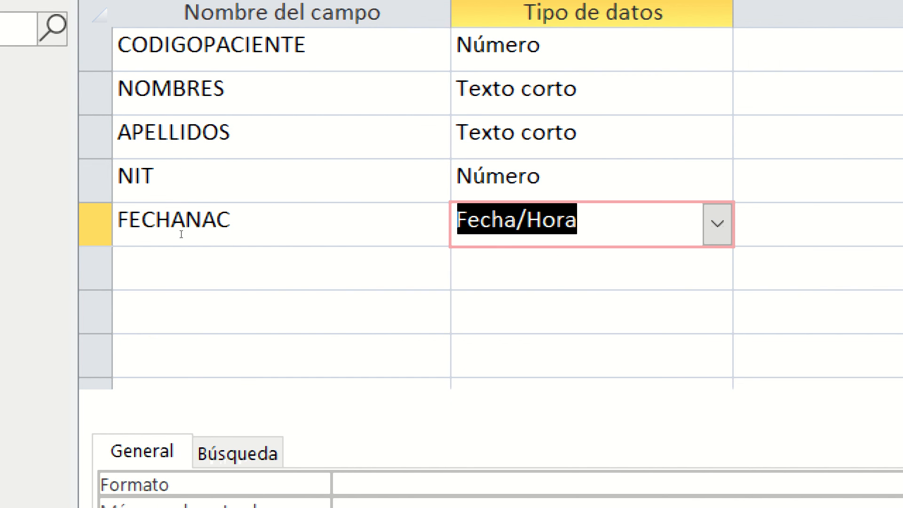
{"action": "key", "text": "Tab"}
{"action": "key", "text": "Tab"}
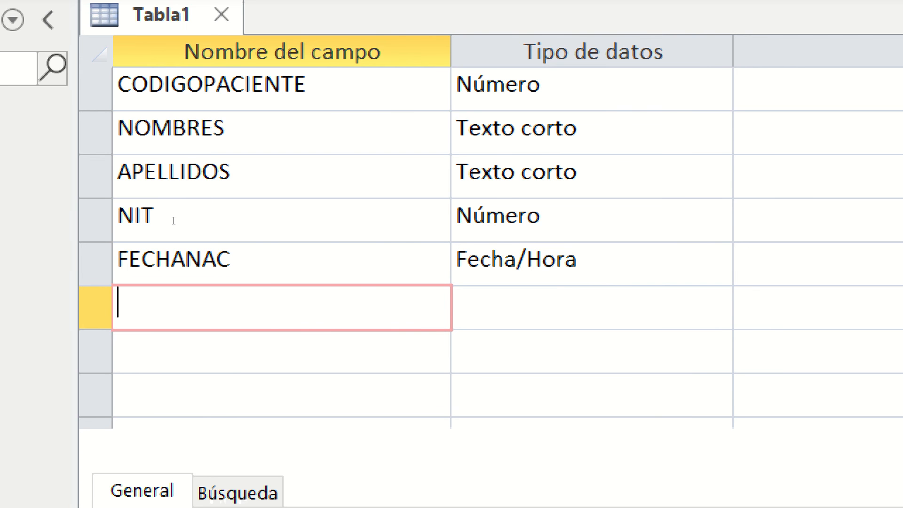
- Add a GENERO Texto corto field and settle its size at 1 after trying 8 and 10
{"action": "type", "text": "GENERO"}
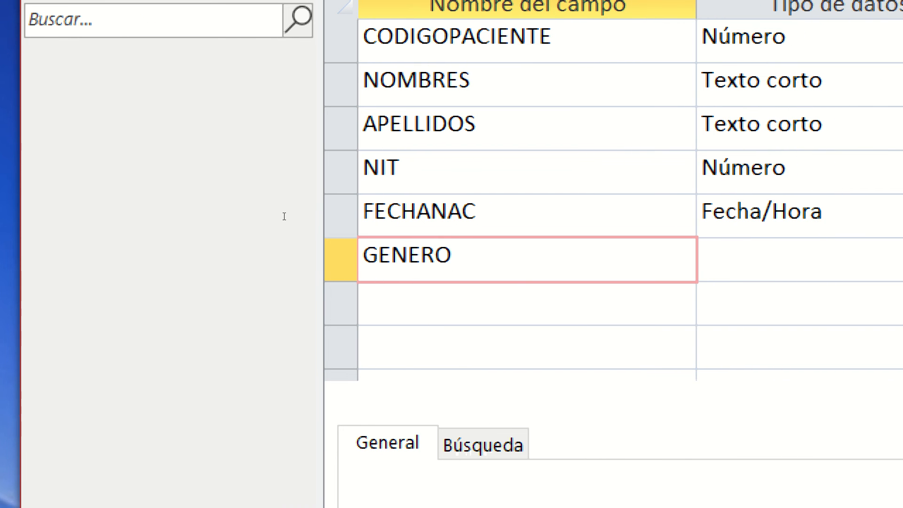
{"action": "key", "text": "Tab"}
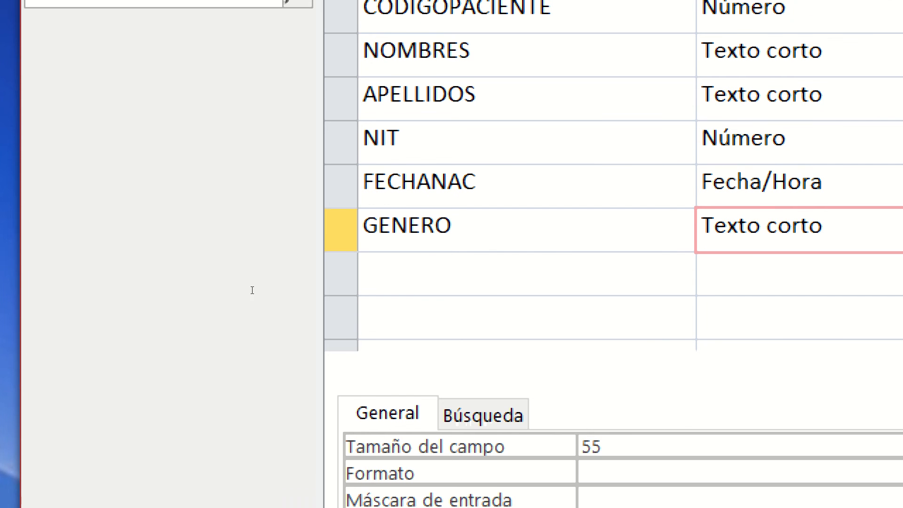
{"action": "key", "text": "F6"}
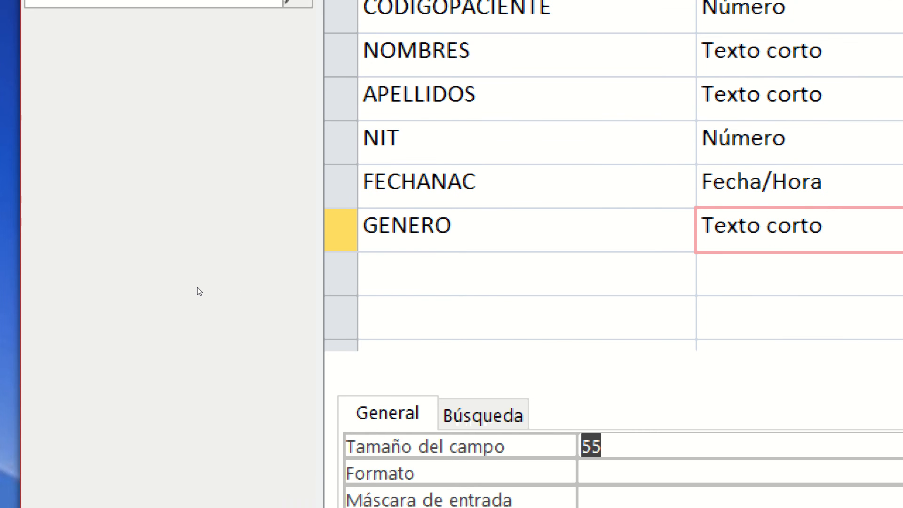
{"action": "type", "text": "1"}
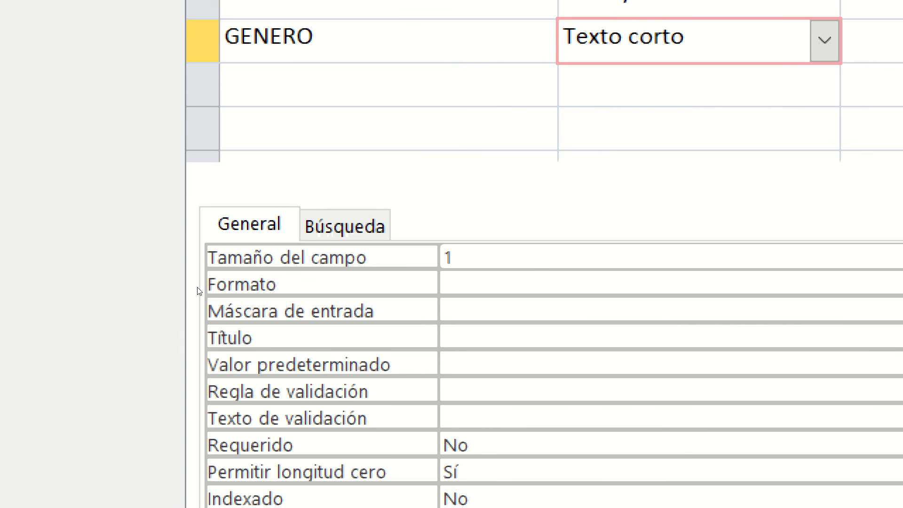
{"action": "key", "text": "BackSpace"}
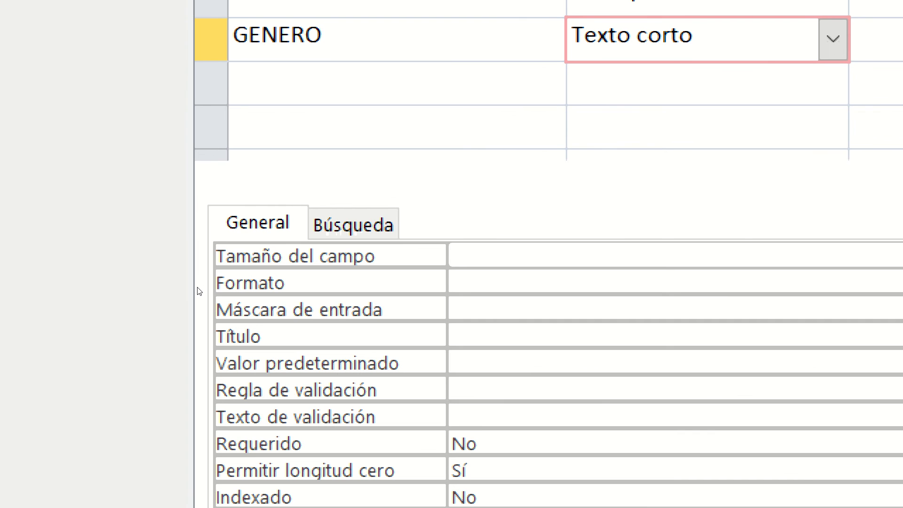
{"action": "type", "text": "8"}
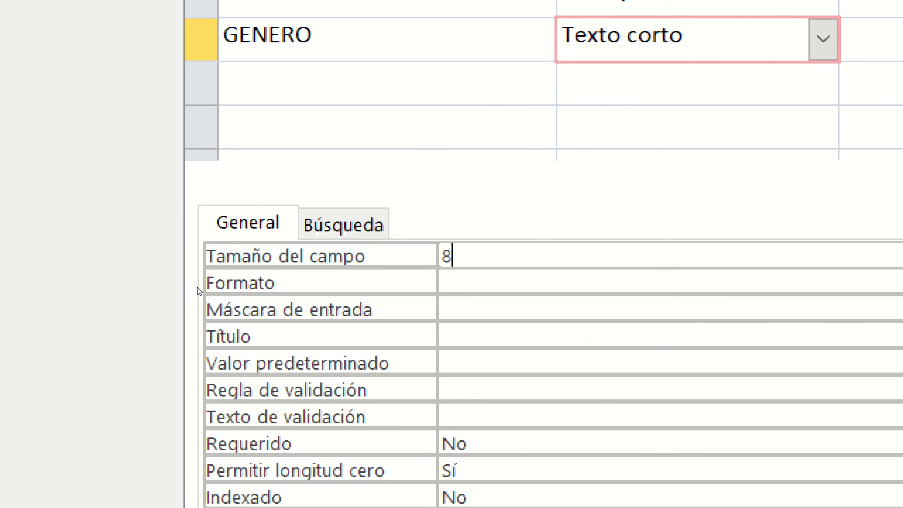
{"action": "key", "text": "BackSpace"}
{"action": "type", "text": "10"}
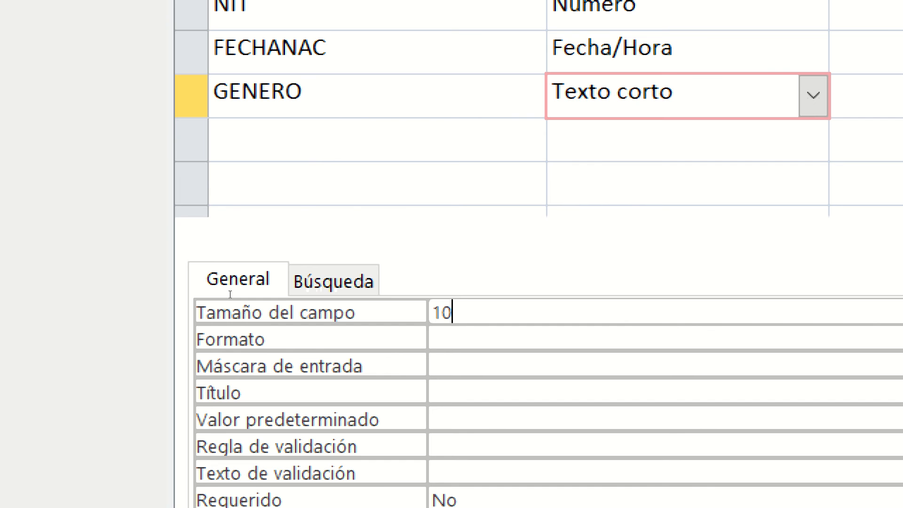
{"action": "left_click_drag", "start_coordinate": [470, 315], "coordinate": [432, 311]}
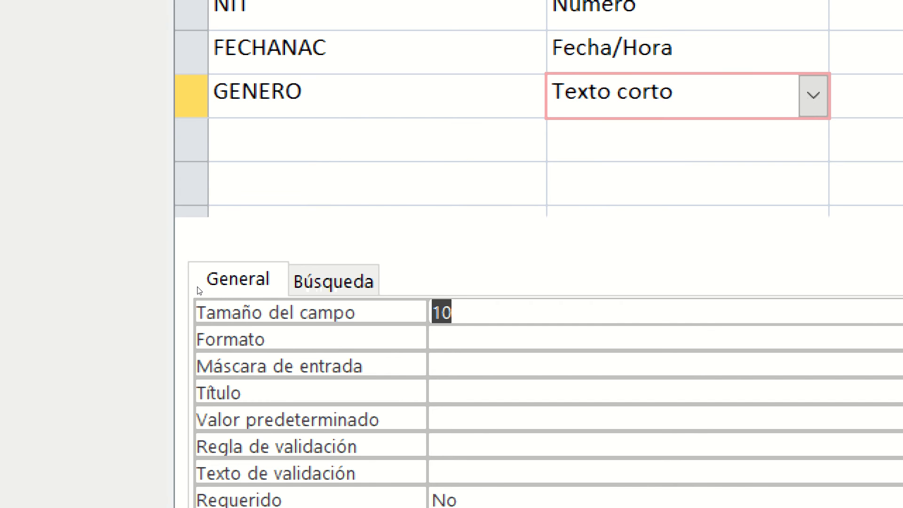
{"action": "key", "text": "BackSpace"}
{"action": "type", "text": "1"}
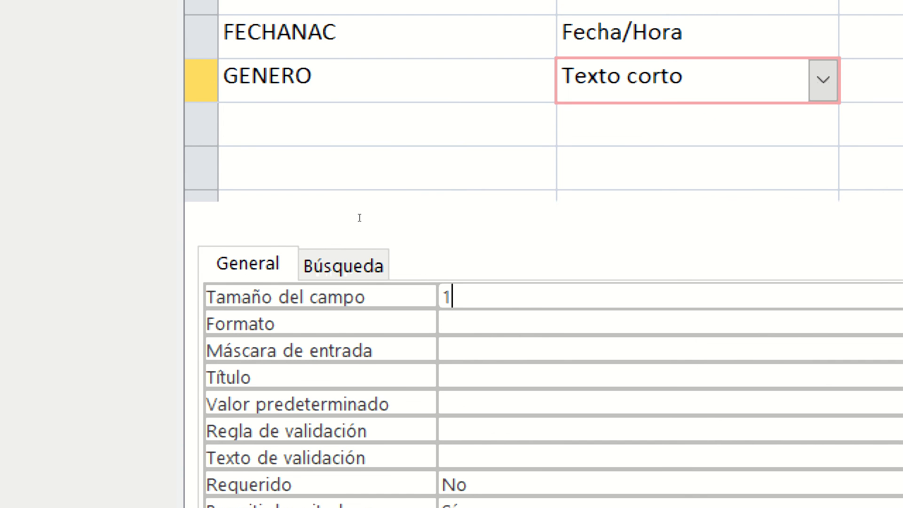
{"action": "left_click", "coordinate": [371, 222]}
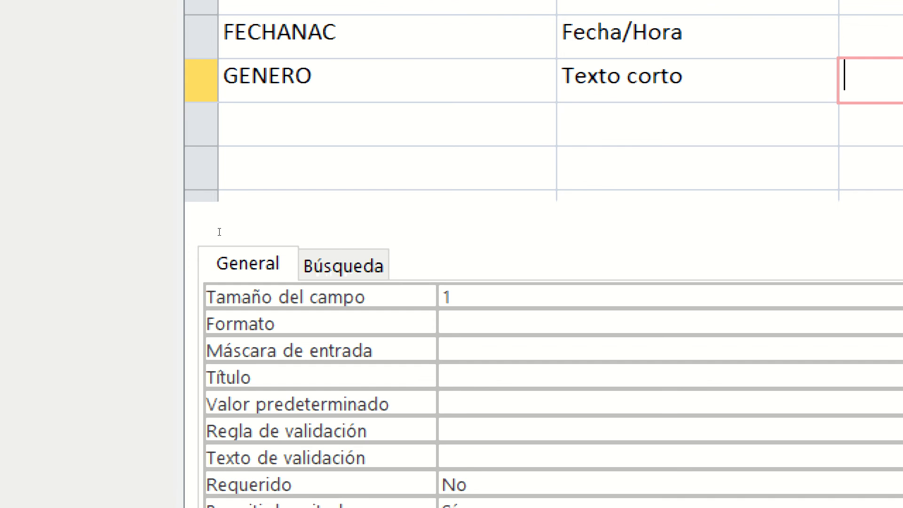
{"action": "key", "text": "Return"}
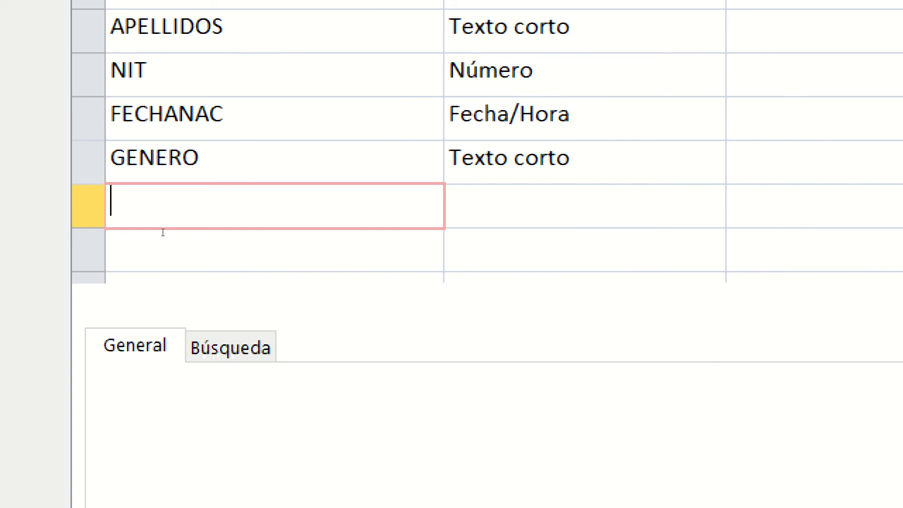
- Add a DPI field with the Número data type
{"action": "type", "text": "DPI"}
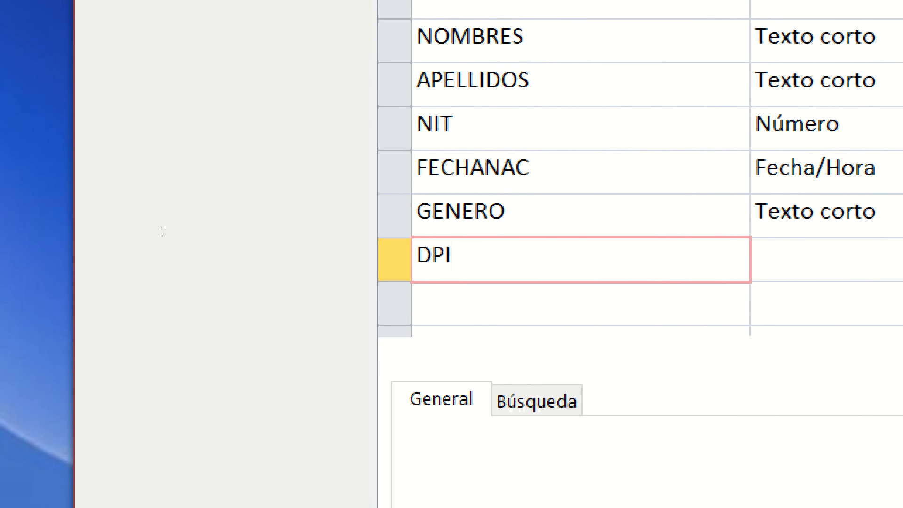
{"action": "key", "text": "Tab"}
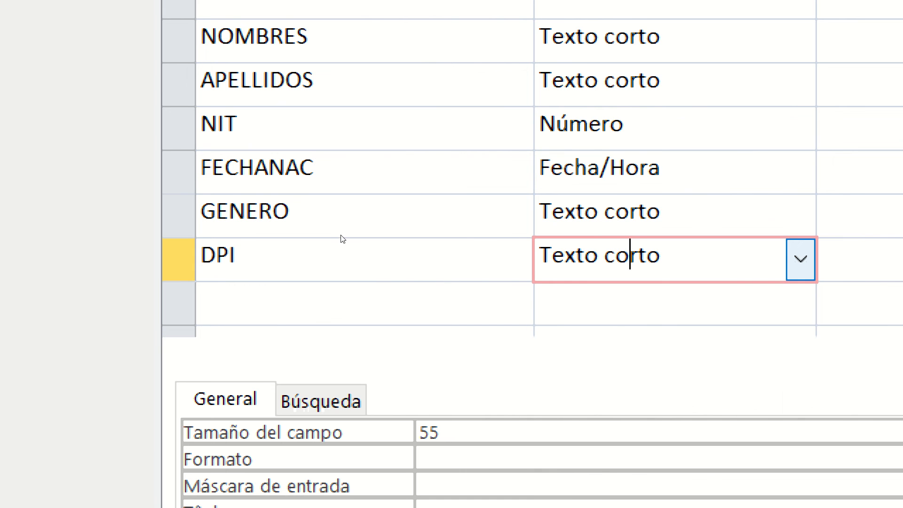
{"action": "key", "text": "alt+Down"}
{"action": "key", "text": "Down"}
{"action": "key", "text": "Down"}
{"action": "key", "text": "Return"}
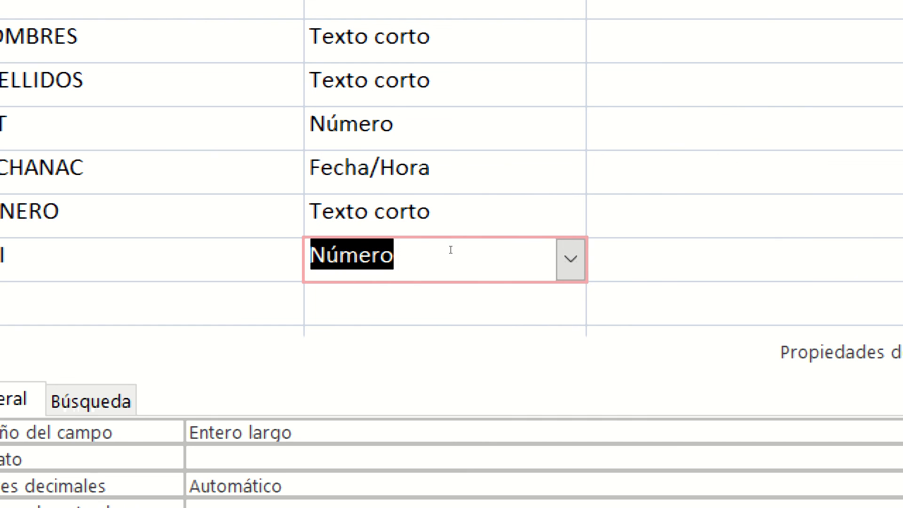
{"action": "key", "text": "Tab"}
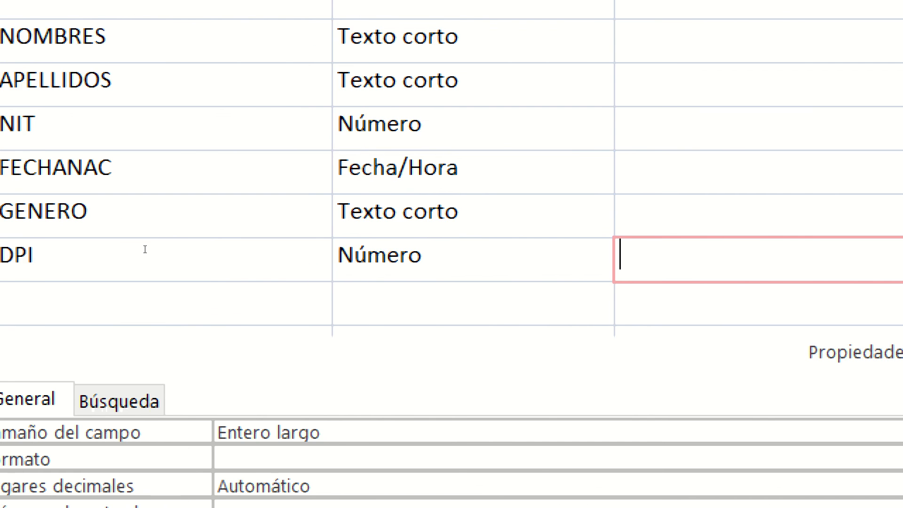
- Change DPI's data type back to Texto corto
{"action": "left_click", "coordinate": [183, 253]}
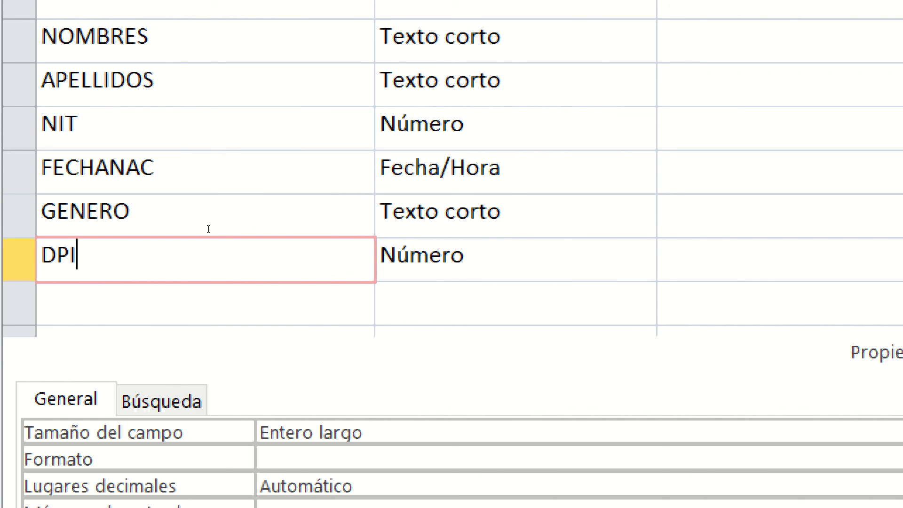
{"action": "key", "text": "Tab"}
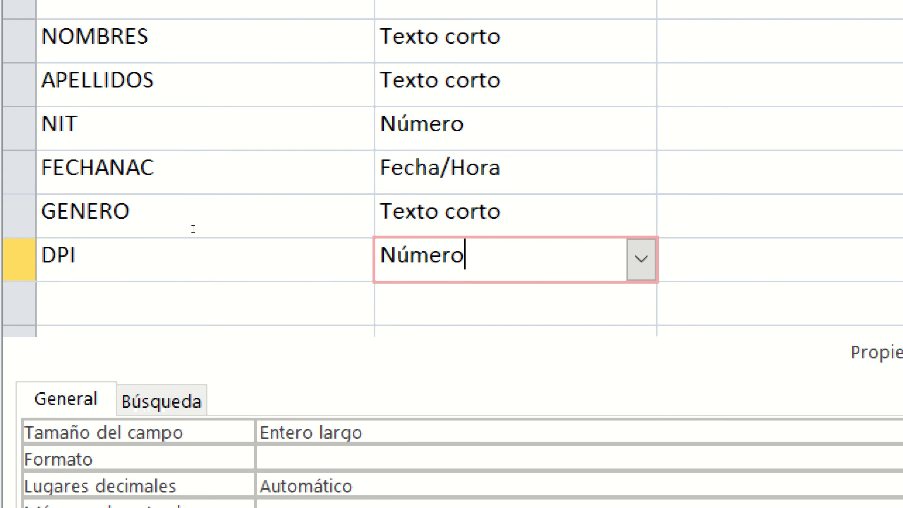
{"action": "key", "text": "shift+Tab"}
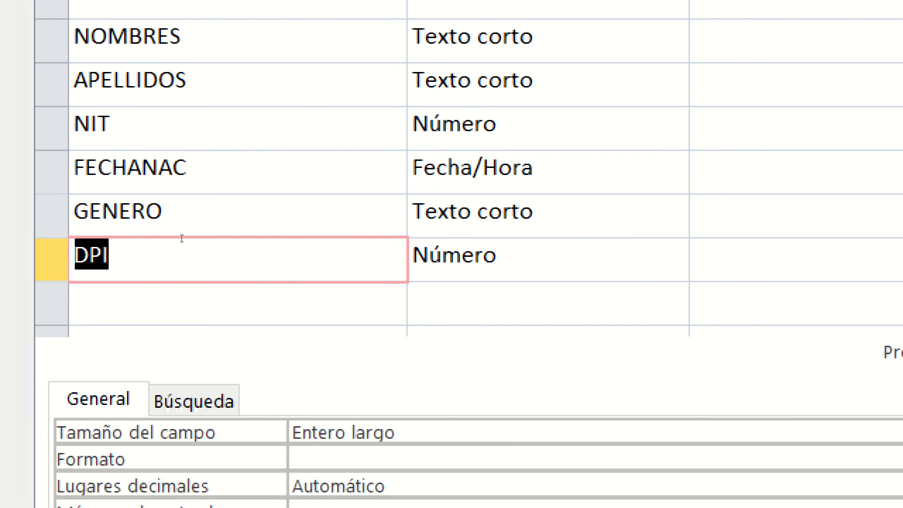
{"action": "key", "text": "Tab"}
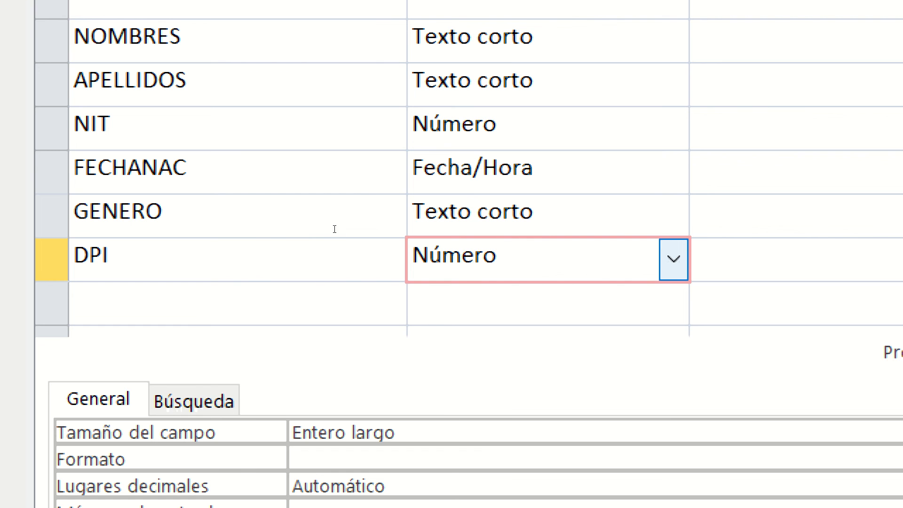
{"action": "key", "text": "alt+Down"}
{"action": "key", "text": "Up"}
{"action": "key", "text": "Up"}
{"action": "key", "text": "Return"}
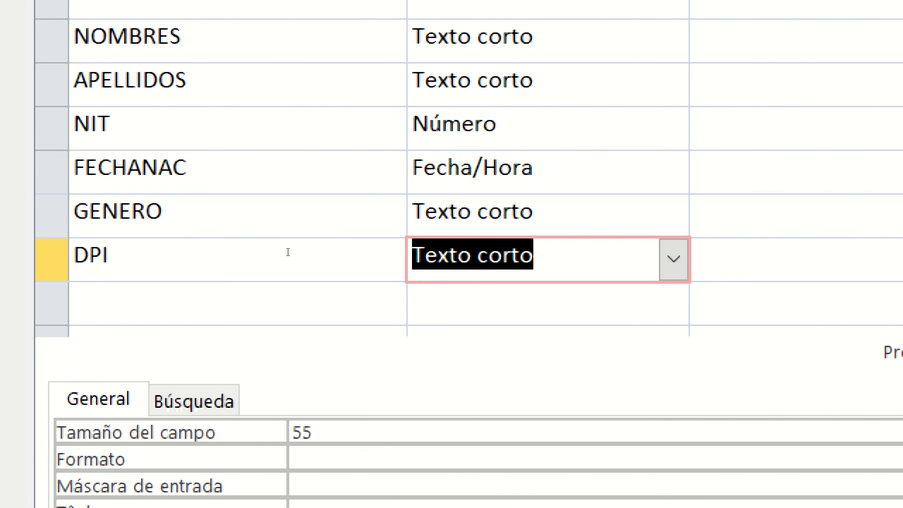
{"action": "key", "text": "Tab"}
{"action": "key", "text": "Tab"}
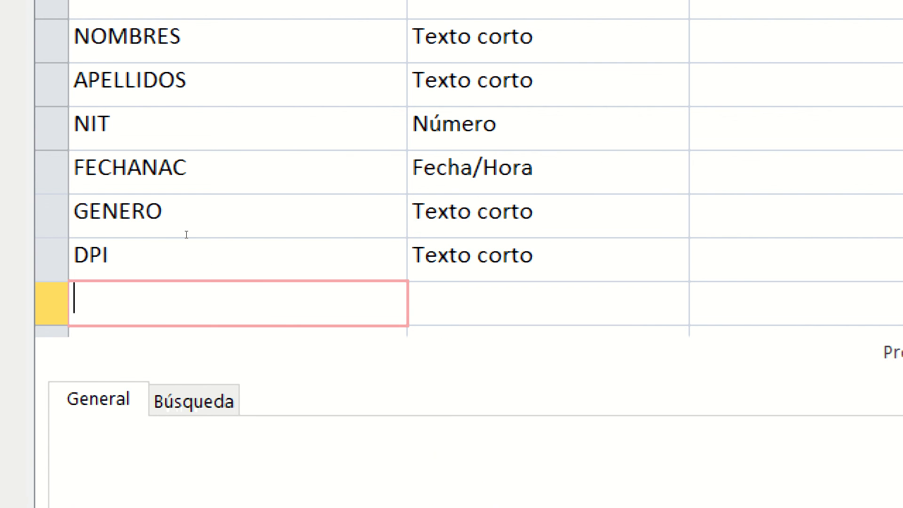
- Add a TELEFONO field as Texto corto with a sample phone number as its description
{"action": "type", "text": "T"}
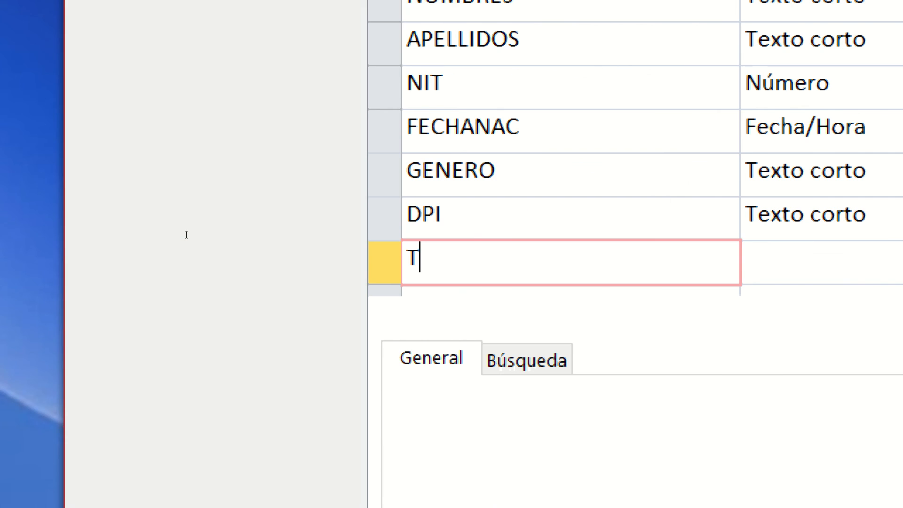
{"action": "type", "text": "ELEFONO"}
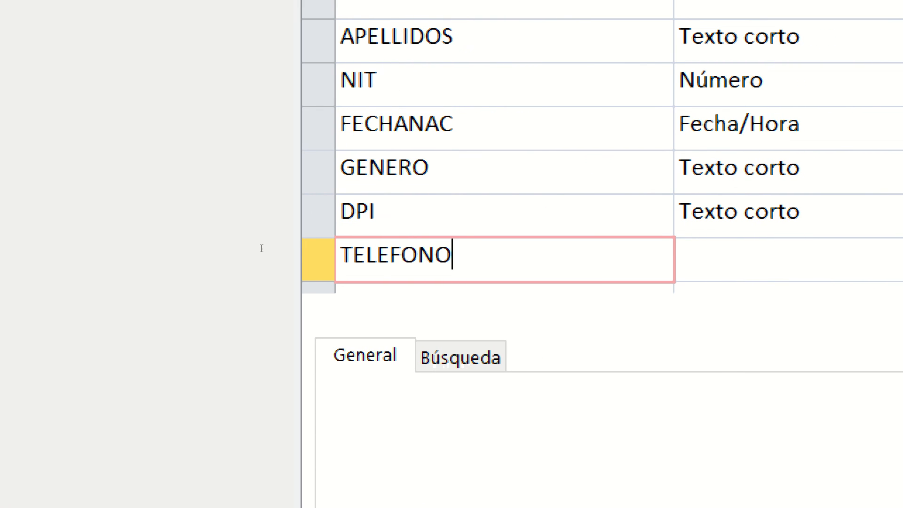
{"action": "key", "text": "Tab"}
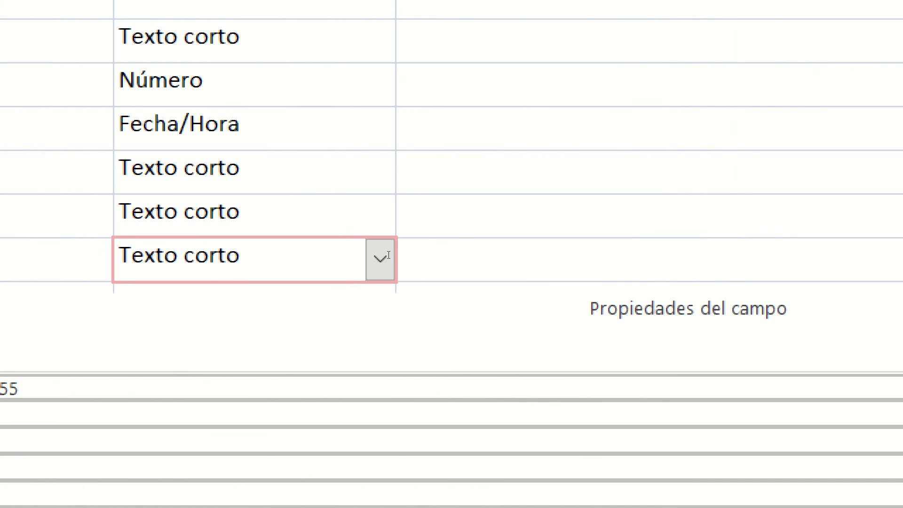
{"action": "key", "text": "Tab"}
{"action": "type", "text": "5"}
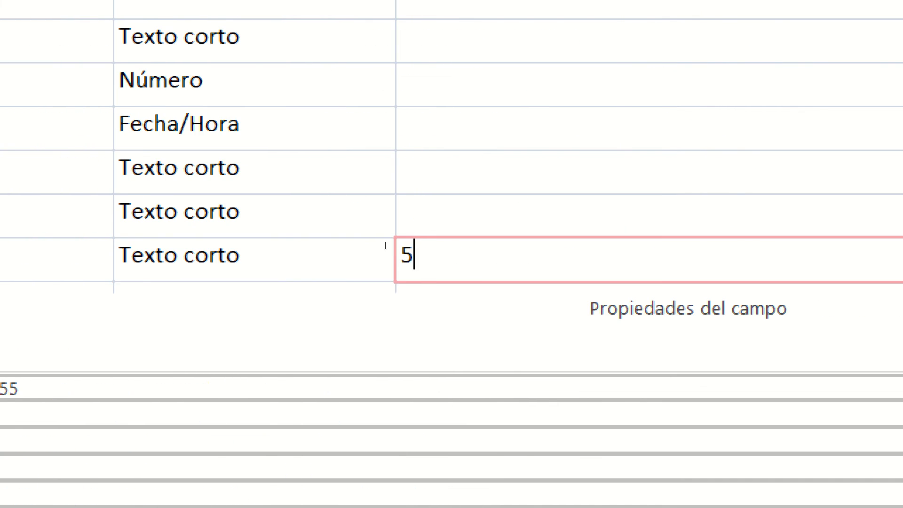
{"action": "type", "text": "024"}
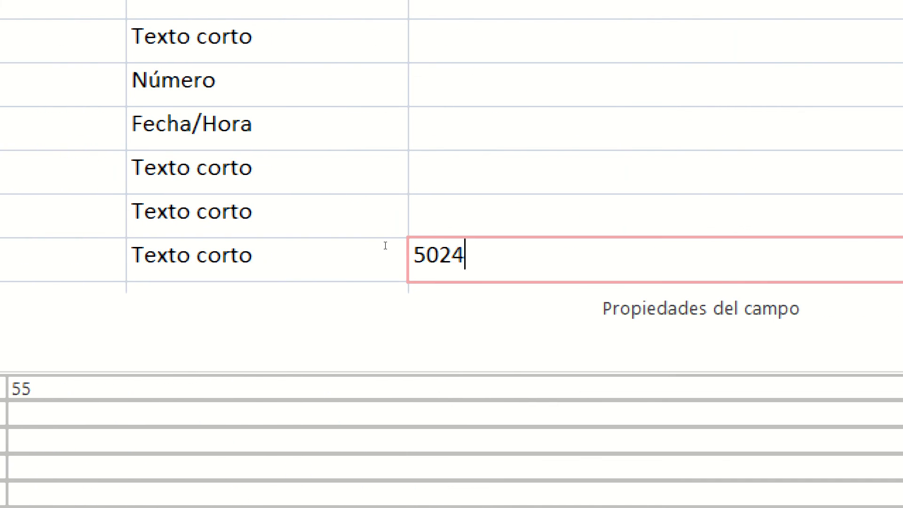
{"action": "type", "text": "56789"}
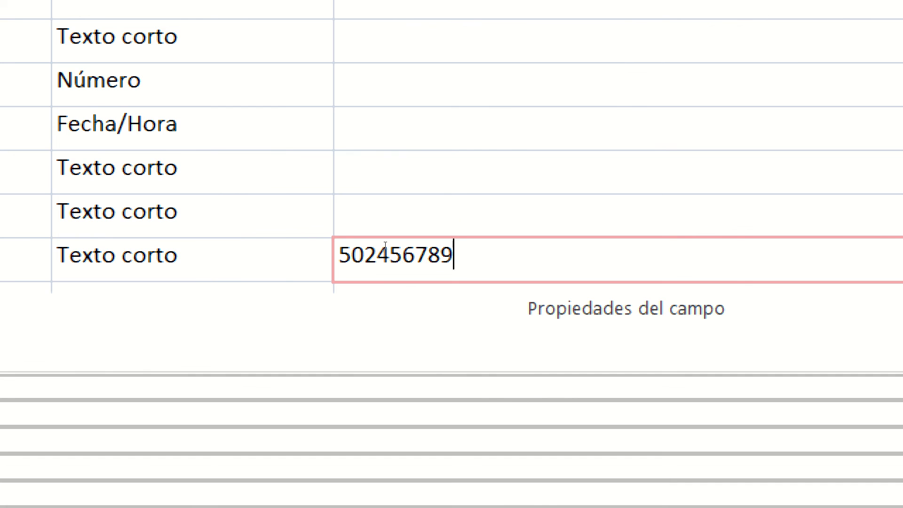
{"action": "type", "text": "12345"}
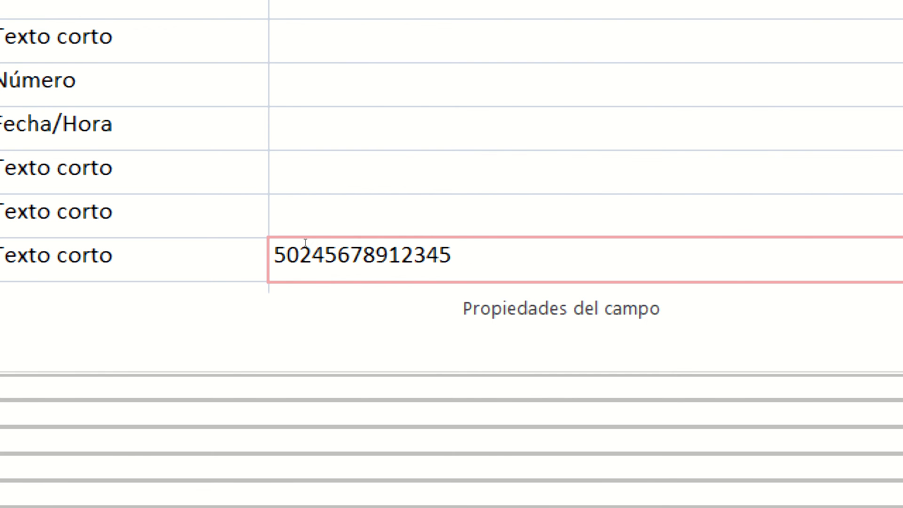
- Set TELEFONO's data type to Número
{"action": "left_click", "coordinate": [160, 255]}
{"action": "left_click", "coordinate": [253, 259]}
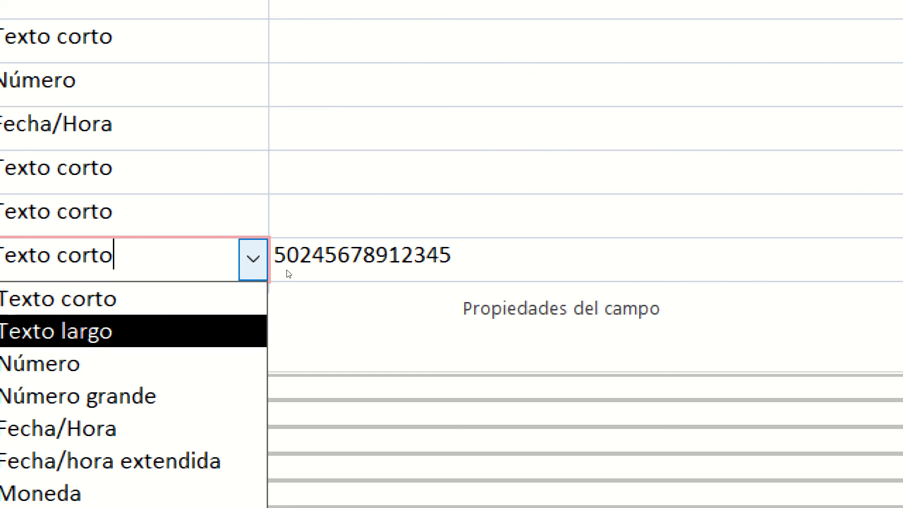
{"action": "key", "text": "Down"}
{"action": "key", "text": "Return"}
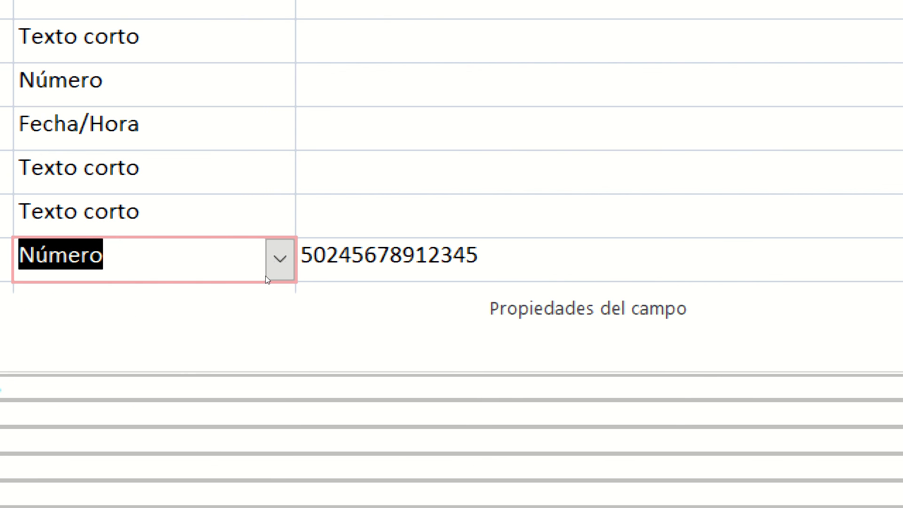
- Trim surplus digits and reformat the sample number with the area code in parentheses and hyphens
{"action": "left_click", "coordinate": [340, 251]}
{"action": "key", "text": "shift+Left"}
{"action": "key", "text": "shift+Left"}
{"action": "key", "text": "shift+Left"}
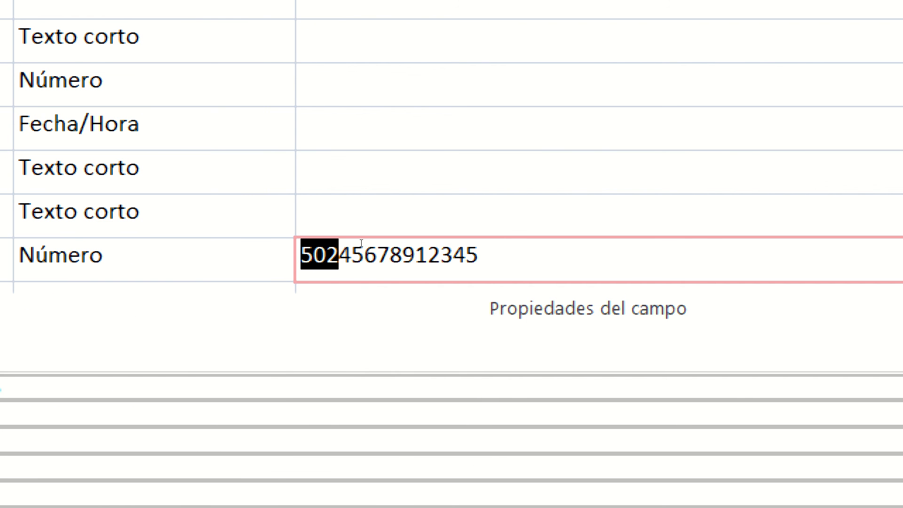
{"action": "key", "text": "Right"}
{"action": "key", "text": "shift+Right"}
{"action": "key", "text": "shift+Right"}
{"action": "key", "text": "shift+Right"}
{"action": "key", "text": "shift+Right"}
{"action": "key", "text": "shift+Right"}
{"action": "key", "text": "shift+Right"}
{"action": "key", "text": "shift+Right"}
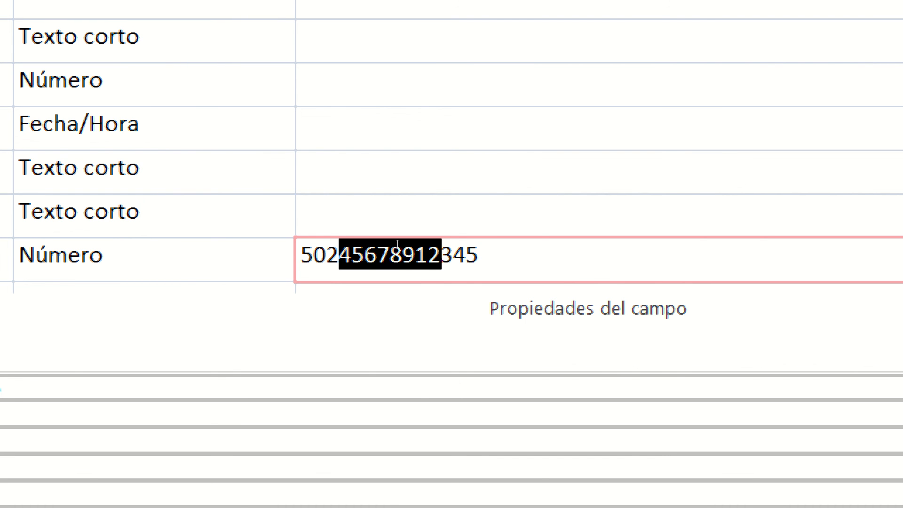
{"action": "key", "text": "Right"}
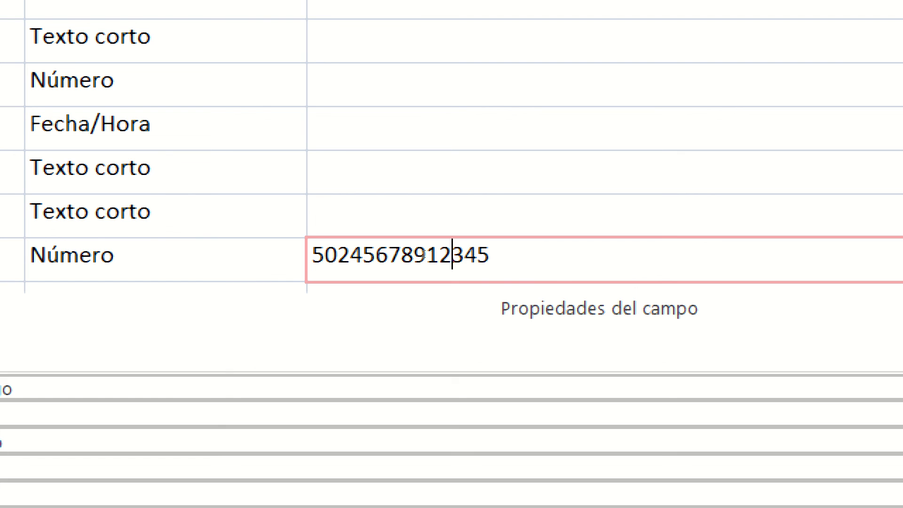
{"action": "key", "text": "Delete"}
{"action": "key", "text": "Delete"}
{"action": "key", "text": "Delete"}
{"action": "key", "text": "Home"}
{"action": "type", "text": "("}
{"action": "key", "text": "Right"}
{"action": "key", "text": "Right"}
{"action": "key", "text": "Right"}
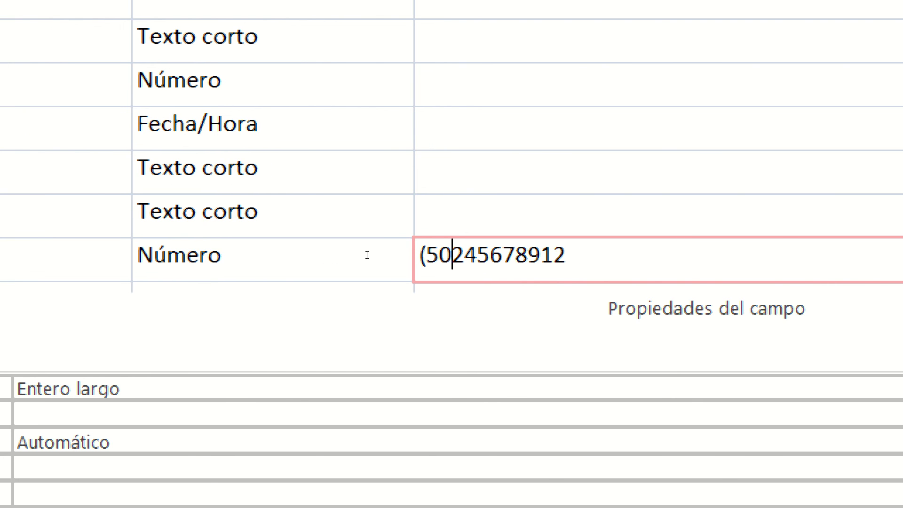
{"action": "type", "text": ")"}
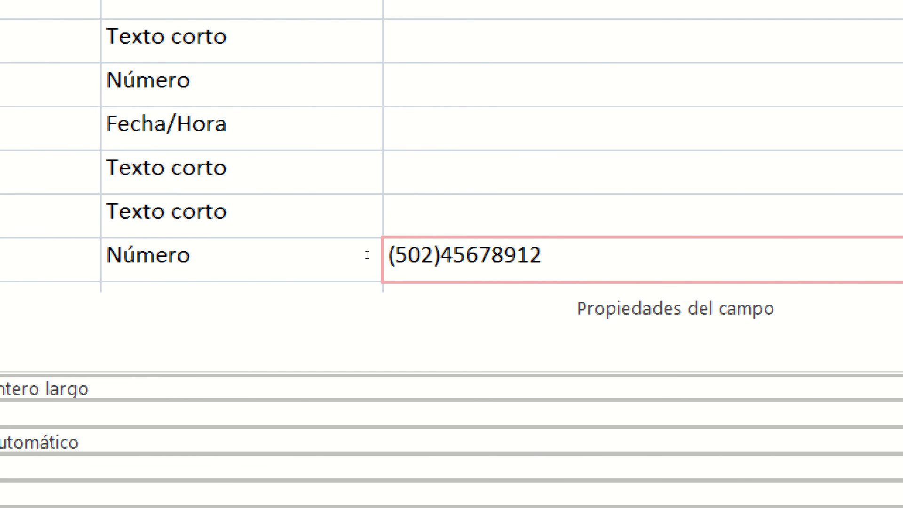
{"action": "type", "text": "-"}
{"action": "key", "text": "Right"}
{"action": "key", "text": "Right"}
{"action": "key", "text": "Right"}
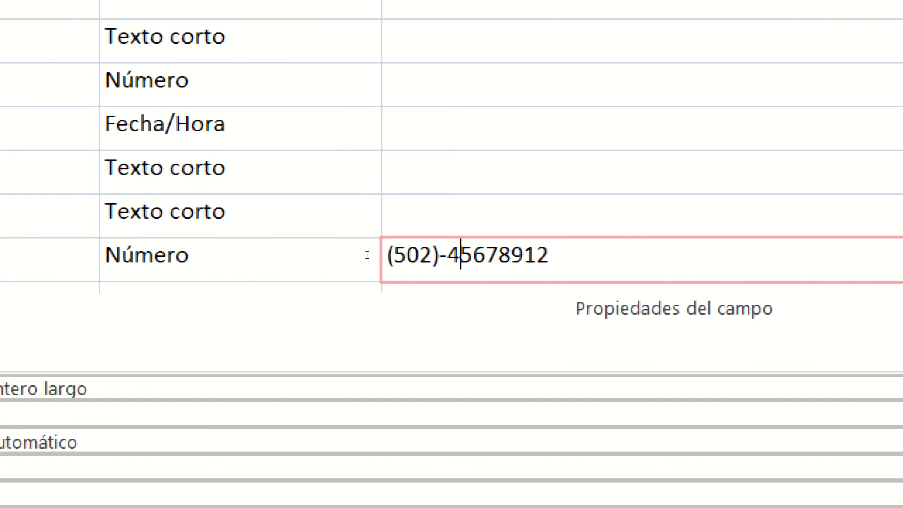
{"action": "key", "text": "Right"}
{"action": "type", "text": "-"}
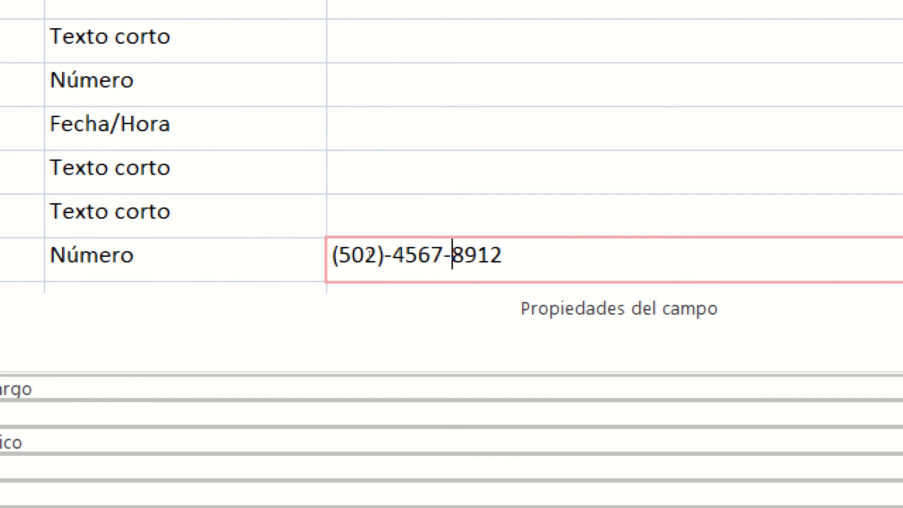
- Change TELEFONO's data type back to Texto corto
{"action": "left_click", "coordinate": [328, 248]}
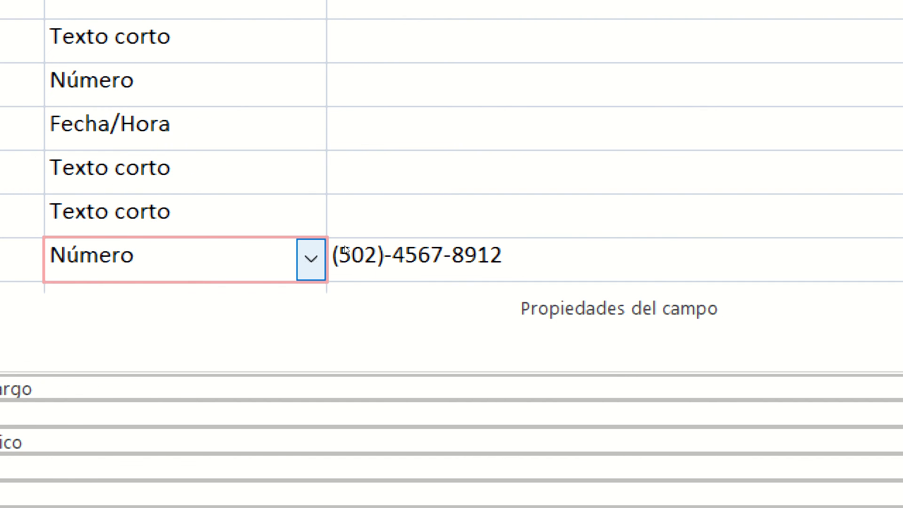
{"action": "key", "text": "alt+Down"}
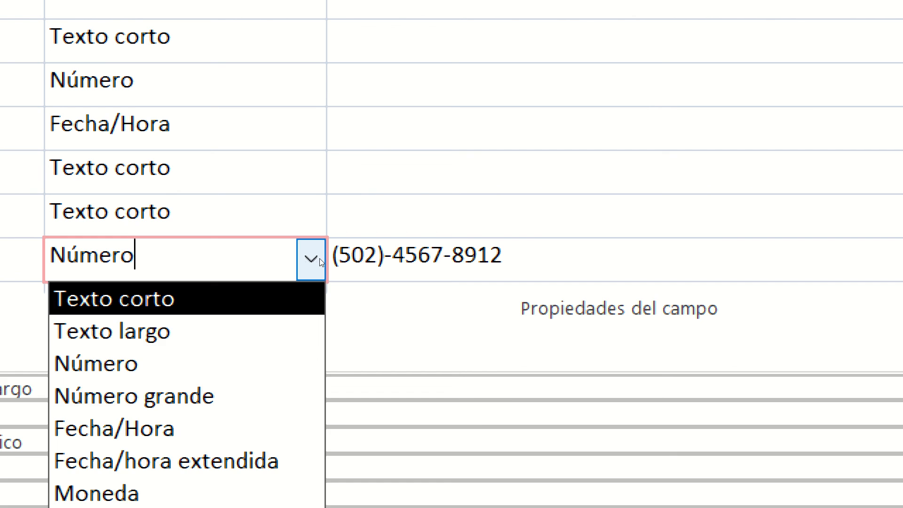
{"action": "key", "text": "Return"}
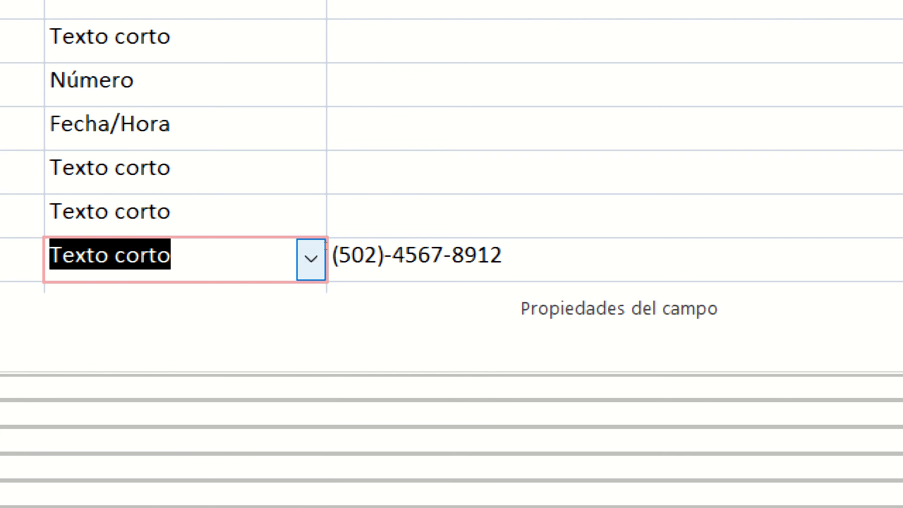
- Select across the formatted sample number to check its length
{"action": "left_click", "coordinate": [365, 245]}
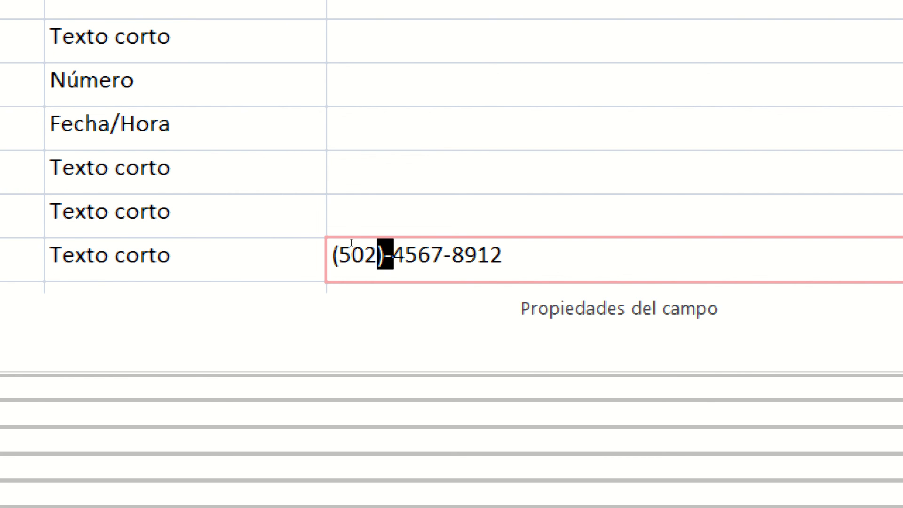
{"action": "key", "text": "Home"}
{"action": "key", "text": "shift+Right"}
{"action": "key", "text": "shift+Right"}
{"action": "key", "text": "shift+Right"}
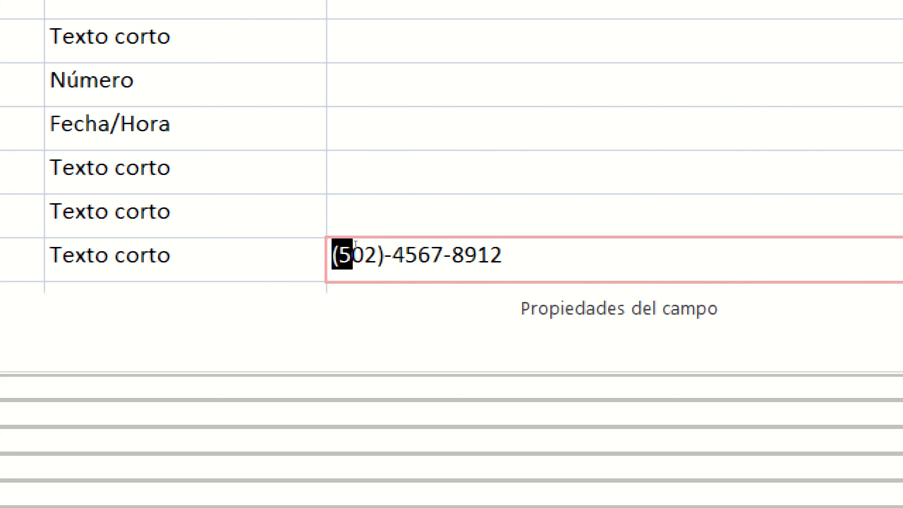
{"action": "key", "text": "shift+Right"}
{"action": "key", "text": "shift+Right"}
{"action": "key", "text": "shift+Right"}
{"action": "key", "text": "shift+Right"}
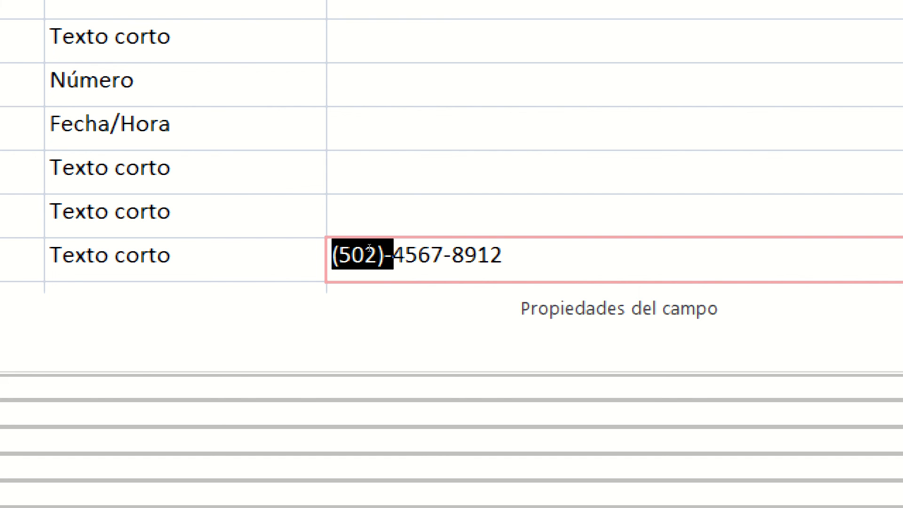
{"action": "key", "text": "shift+Right"}
{"action": "key", "text": "shift+Right"}
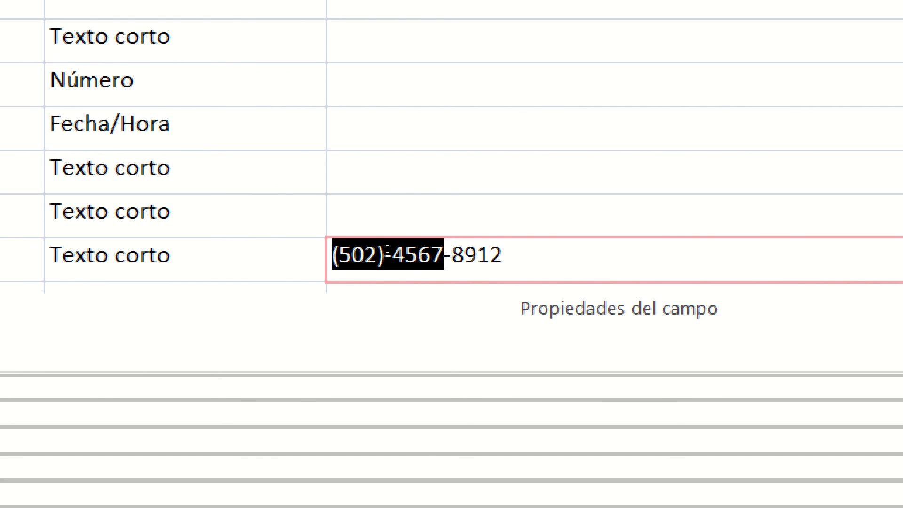
{"action": "key", "text": "shift+End"}
{"action": "key", "text": "shift+Left"}
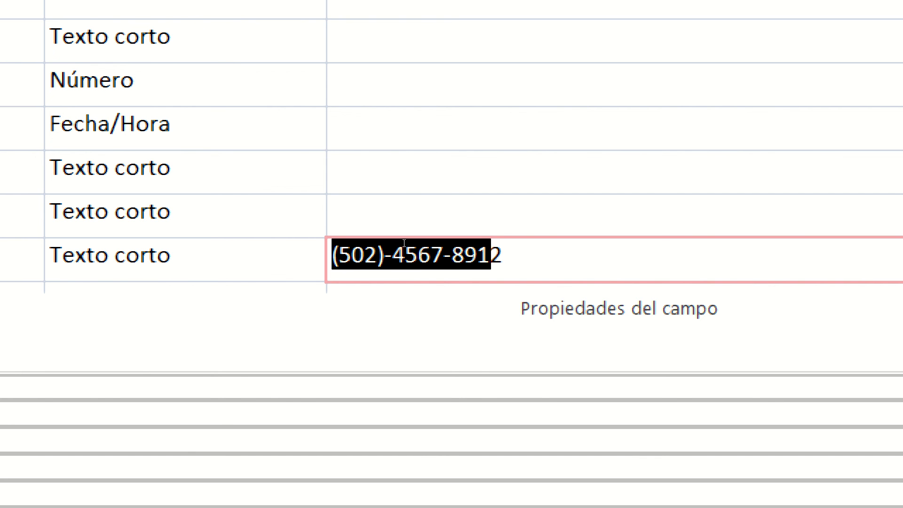
{"action": "key", "text": "shift+Right"}
{"action": "key", "text": "Right"}
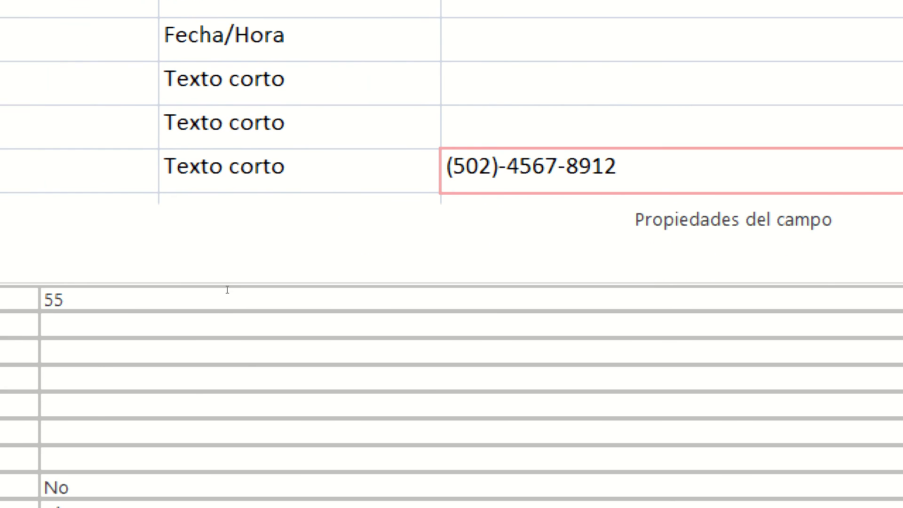
- Set TELEFONO's field size to 17 and delete the hyphen after the area code
{"action": "left_click_drag", "start_coordinate": [226, 290], "coordinate": [193, 276]}
{"action": "type", "text": "10"}
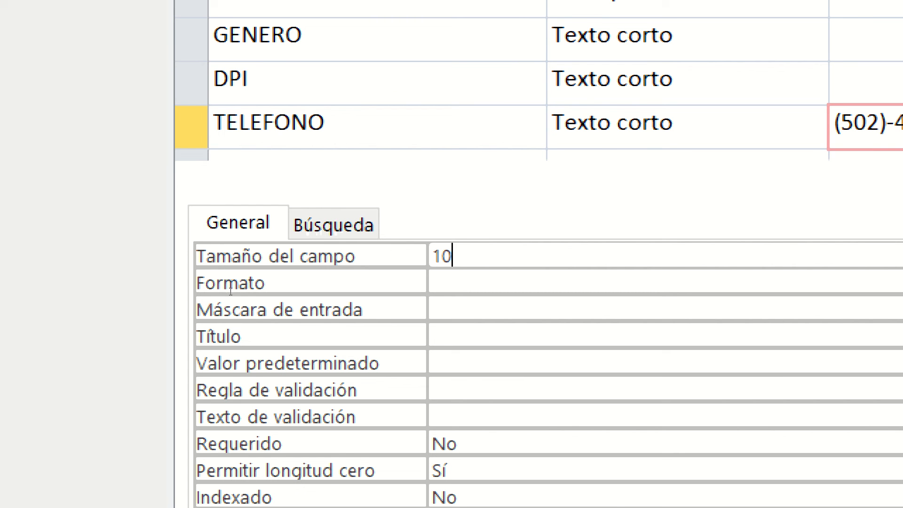
{"action": "key", "text": "shift+Home"}
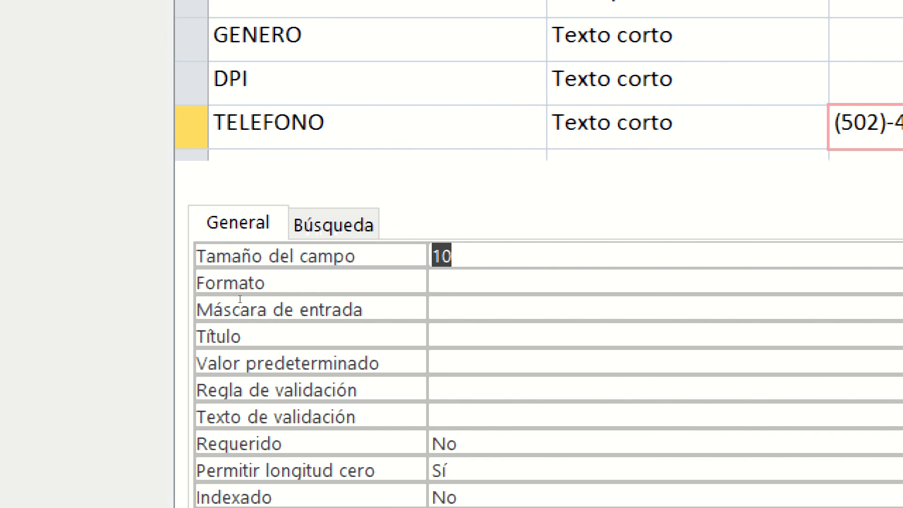
{"action": "type", "text": "15"}
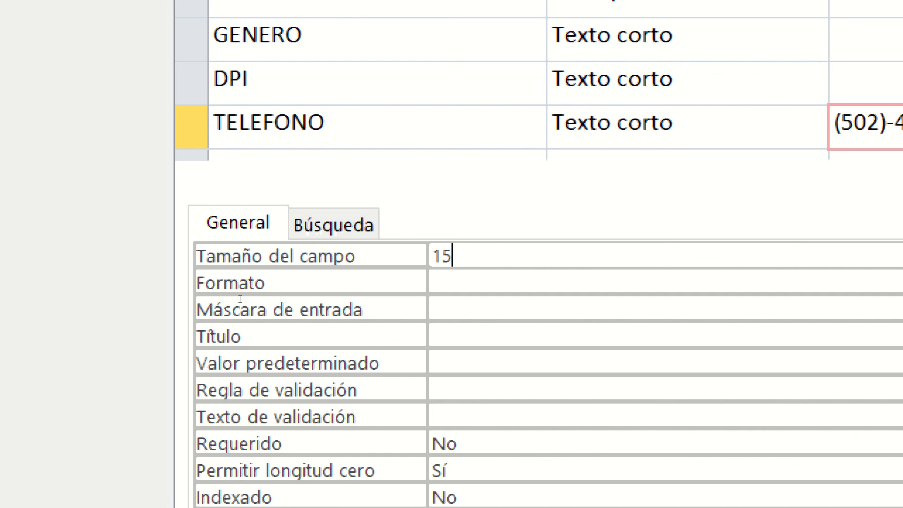
{"action": "key", "text": "BackSpace"}
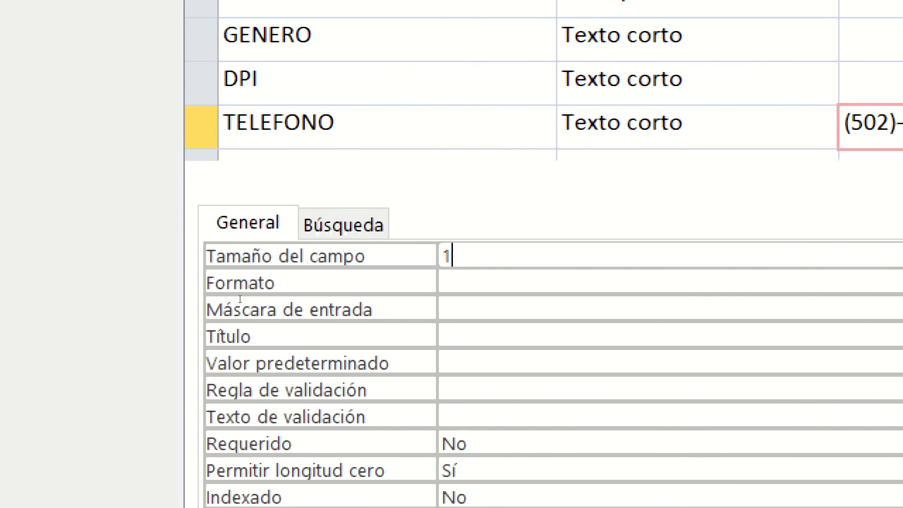
{"action": "type", "text": "7-8912"}
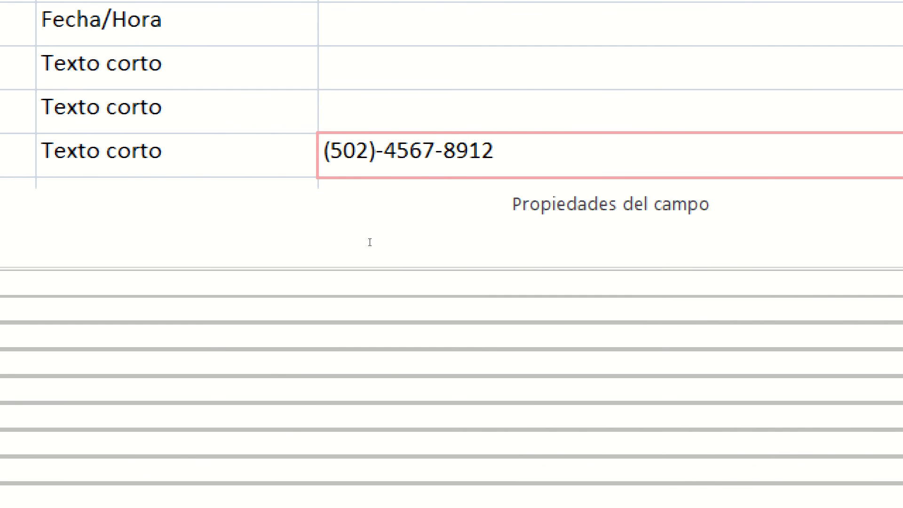
{"action": "key", "text": "BackSpace"}
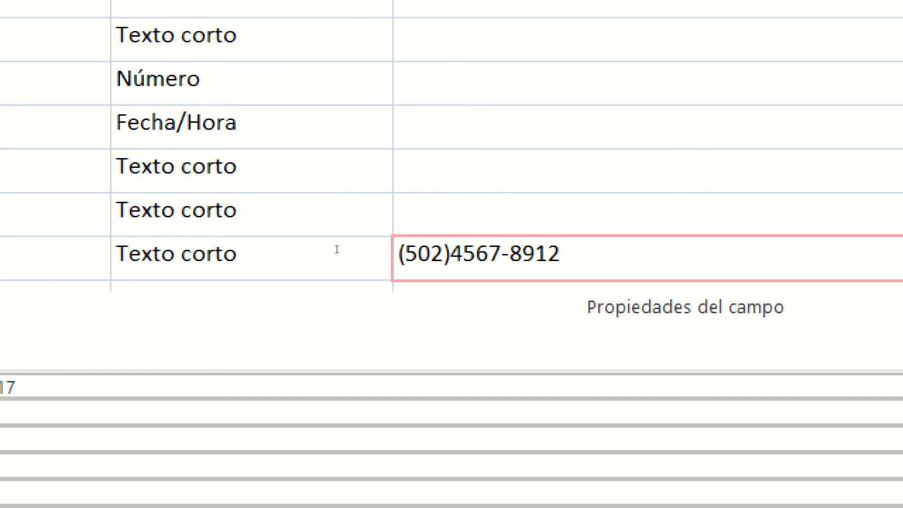
- Change TELEFONO's field size to 15
{"action": "left_click_drag", "start_coordinate": [399, 254], "coordinate": [561, 254]}
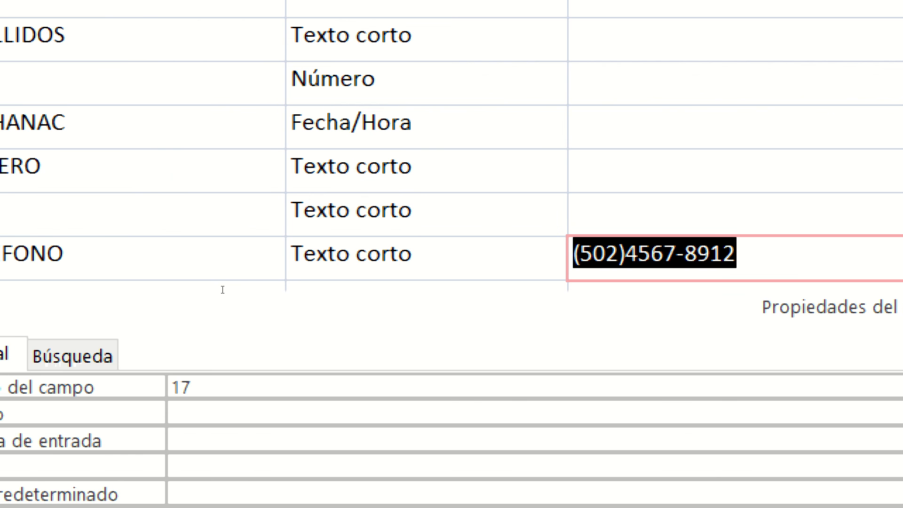
{"action": "key", "text": "F6"}
{"action": "type", "text": "15"}
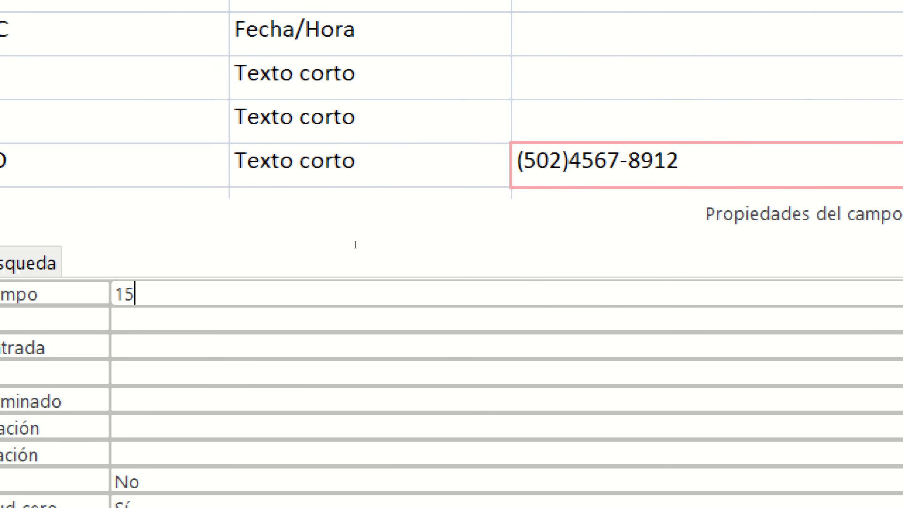
- Remove the parentheses and hyphen so the sample number is plain digits
{"action": "left_click", "coordinate": [351, 246]}
{"action": "key", "text": "BackSpace"}
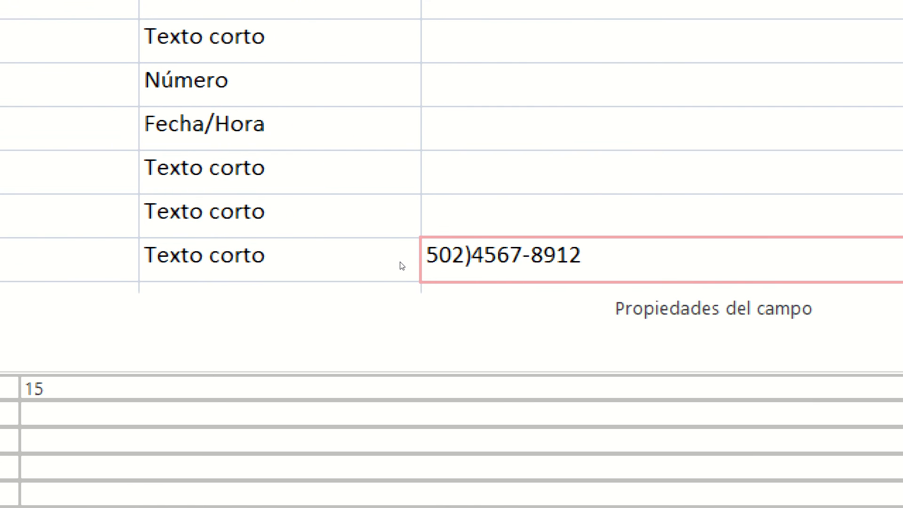
{"action": "key", "text": "Right"}
{"action": "key", "text": "Right"}
{"action": "key", "text": "Right"}
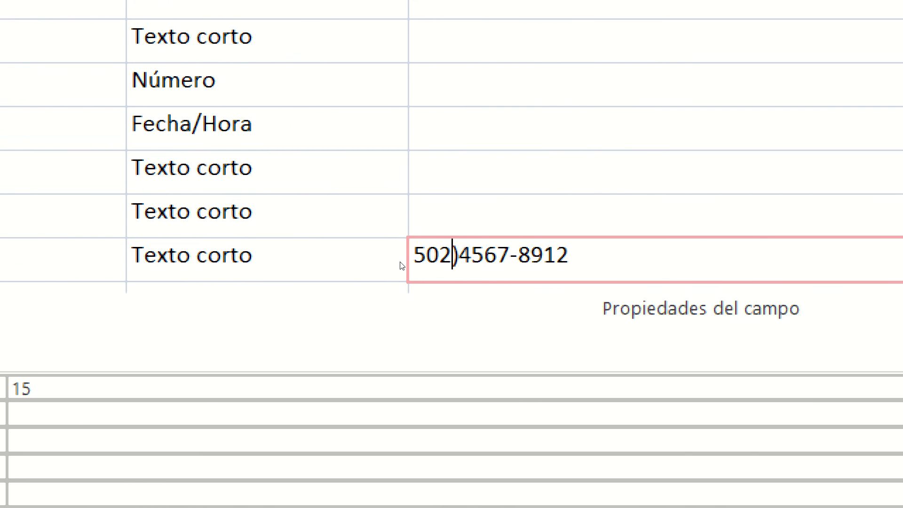
{"action": "key", "text": "Delete"}
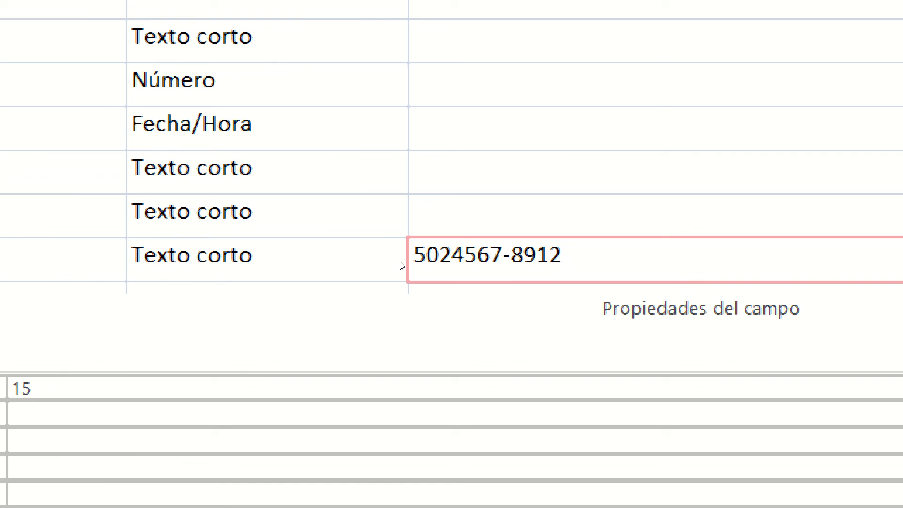
{"action": "key", "text": "Right"}
{"action": "key", "text": "Right"}
{"action": "key", "text": "Right"}
{"action": "key", "text": "Right"}
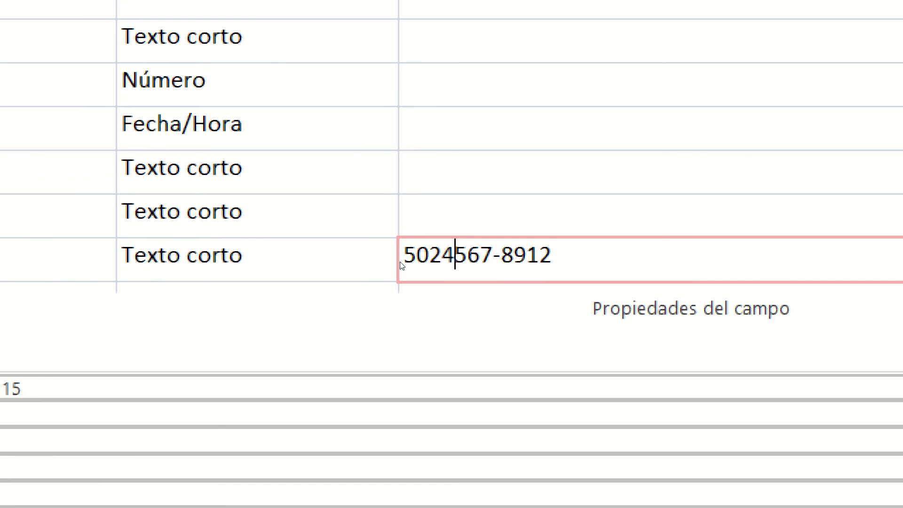
{"action": "key", "text": "Delete"}
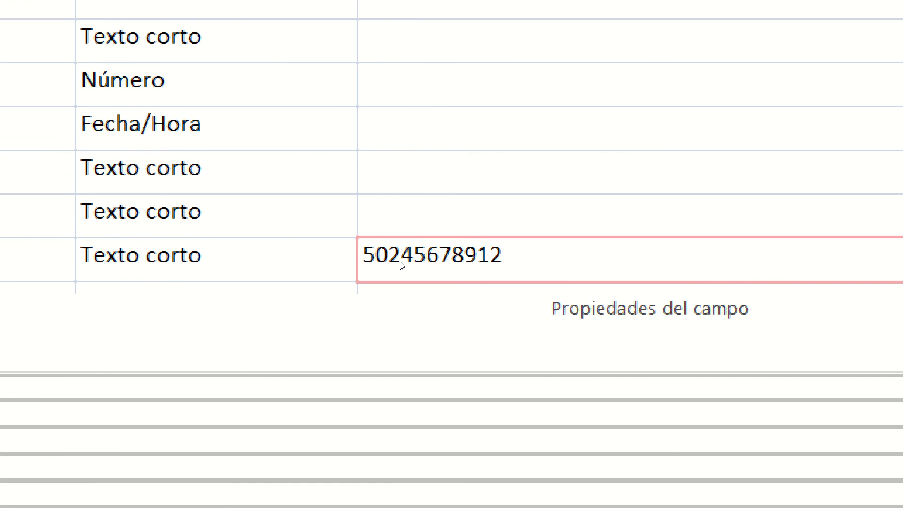
- Change TELEFONO's data type to Número and clear its description
{"action": "left_click", "coordinate": [341, 248]}
{"action": "key", "text": "Down"}
{"action": "key", "text": "Down"}
{"action": "key", "text": "Return"}
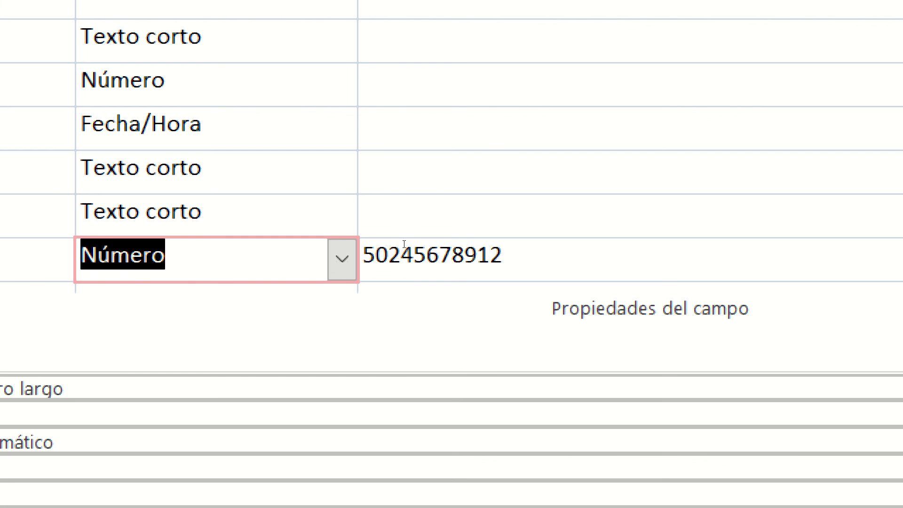
{"action": "key", "text": "Tab"}
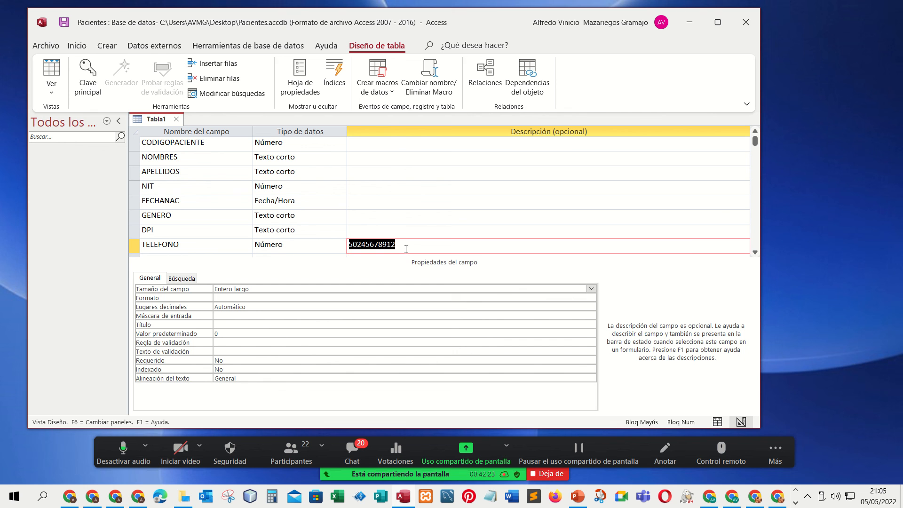
{"action": "key", "text": "BackSpace"}
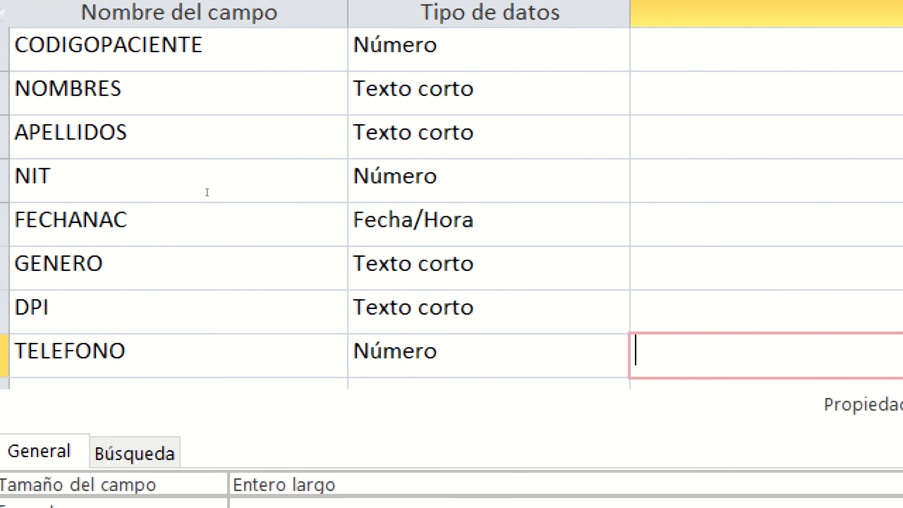
- Make CODIGOPACIENTE the primary key via its row's context menu
{"action": "left_click", "coordinate": [132, 143]}
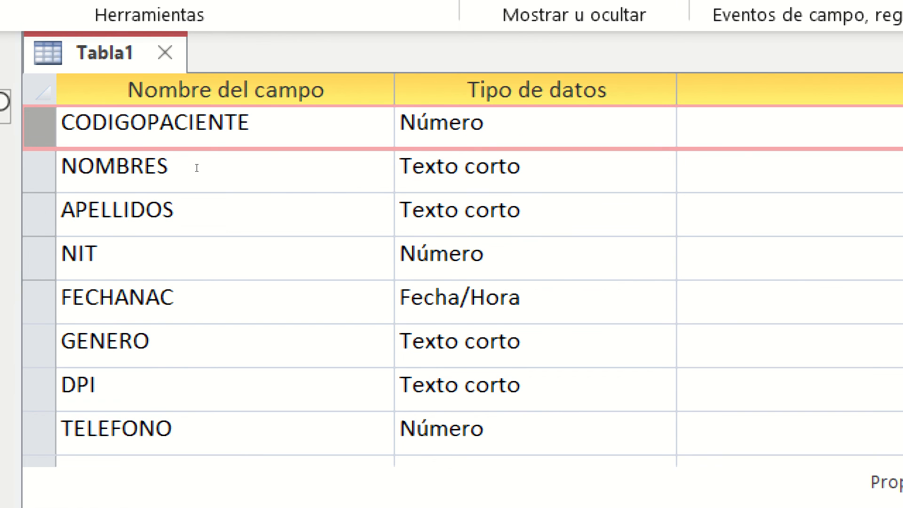
{"action": "key", "text": "Down"}
{"action": "key", "text": "Down"}
{"action": "key", "text": "Down"}
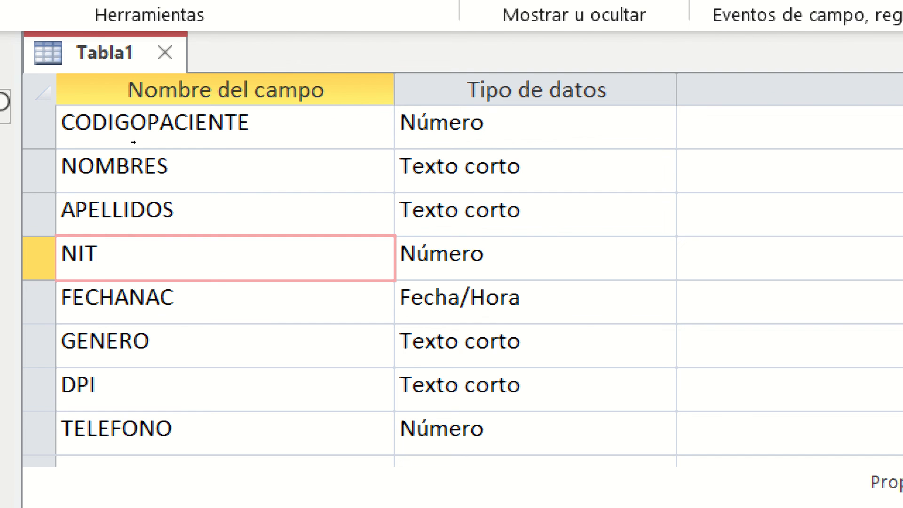
{"action": "left_click", "coordinate": [133, 142]}
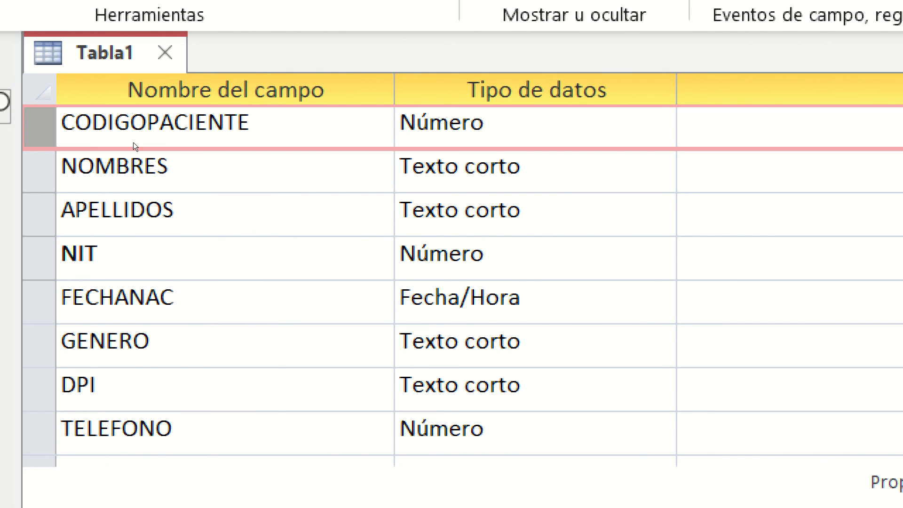
{"action": "right_click", "coordinate": [133, 142]}
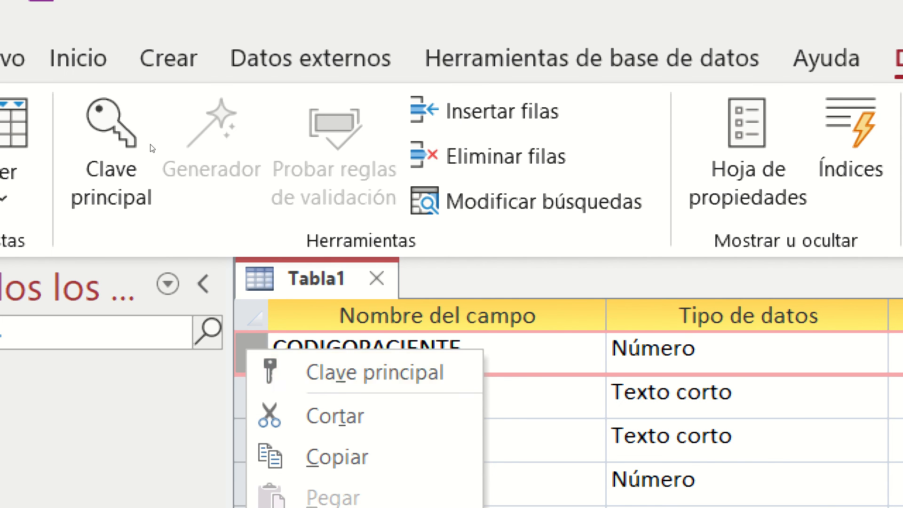
{"action": "key", "text": "Return"}
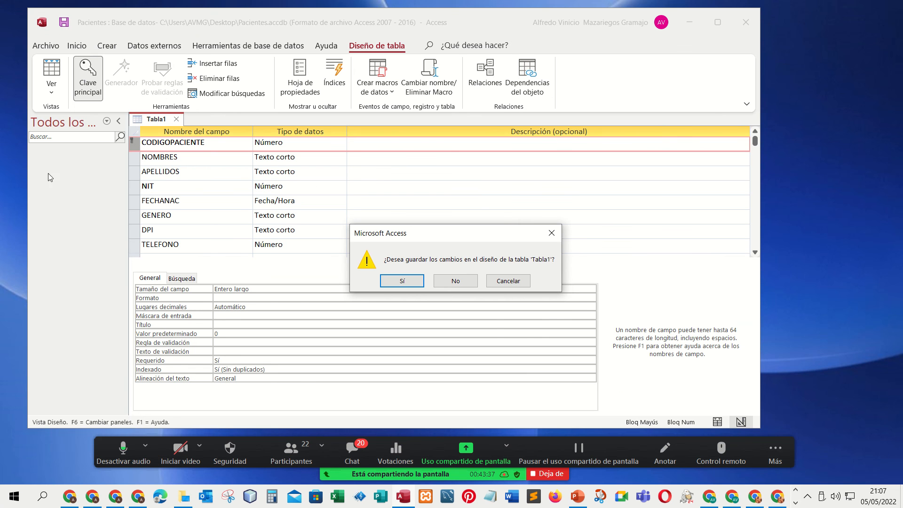
- Confirm saving the design and name the table PACIENTE
{"action": "left_click", "coordinate": [401, 281]}
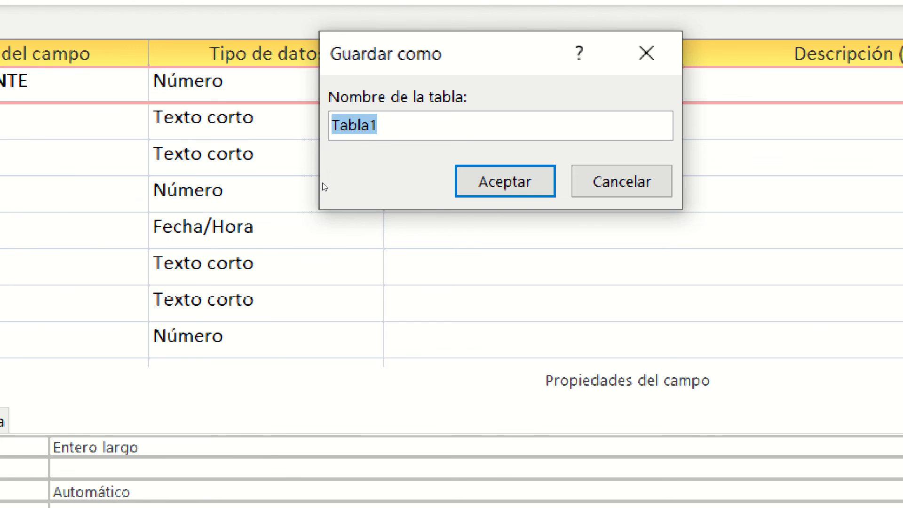
{"action": "type", "text": "p"}
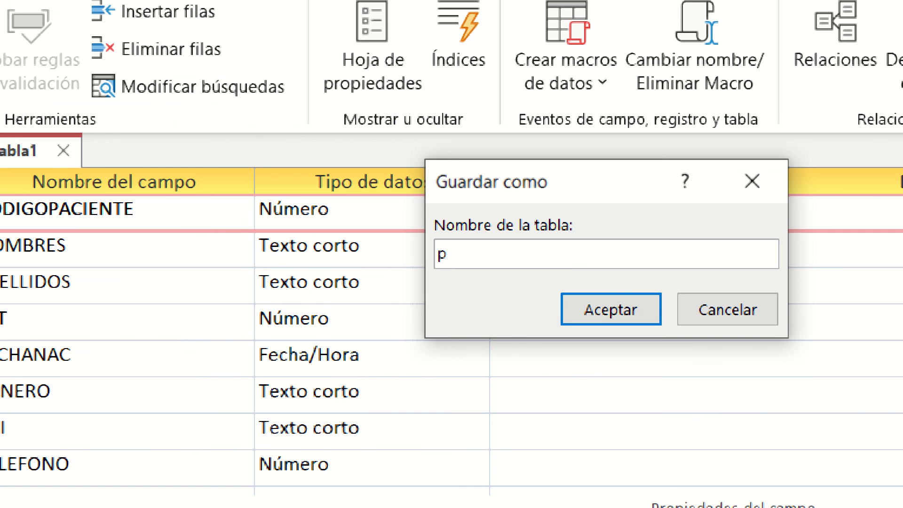
{"action": "key", "text": "BackSpace"}
{"action": "type", "text": "A"}
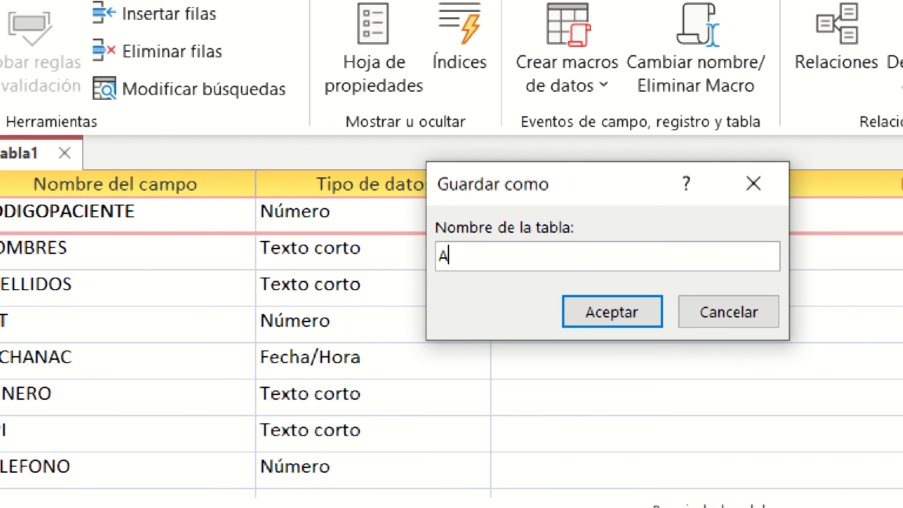
{"action": "type", "text": "PA"}
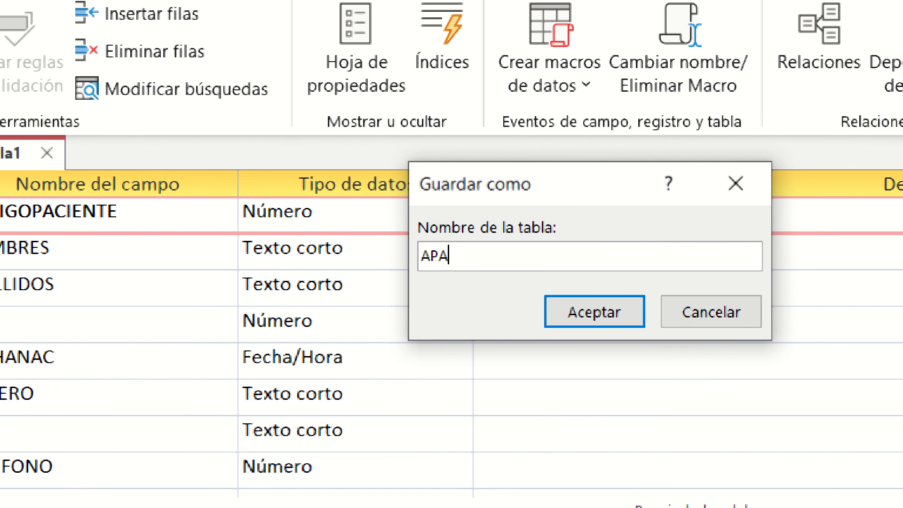
{"action": "key", "text": "BackSpace"}
{"action": "key", "text": "BackSpace"}
{"action": "key", "text": "BackSpace"}
{"action": "type", "text": "PACIE"}
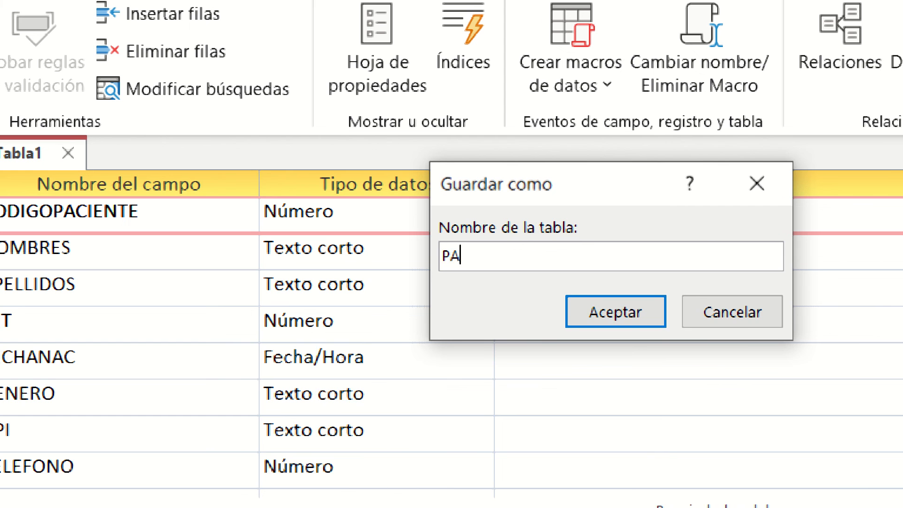
{"action": "type", "text": "NTE"}
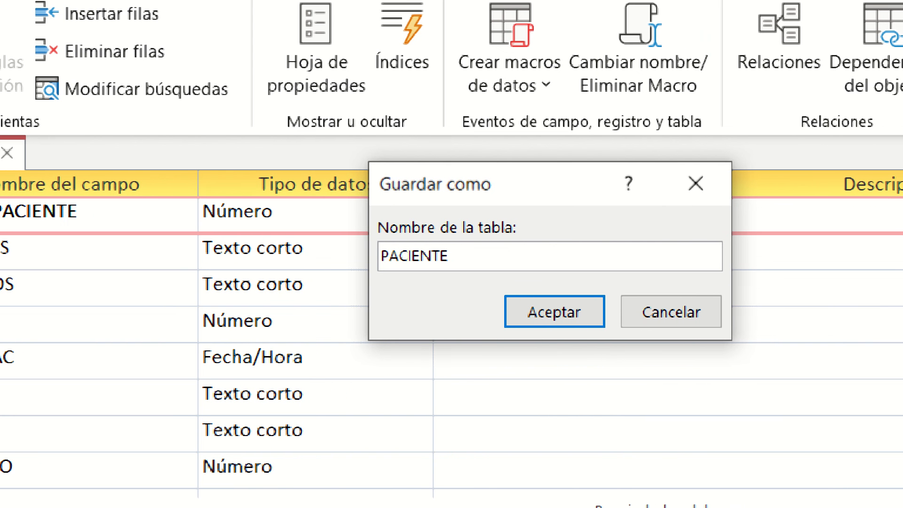
{"action": "type", "text": "S"}
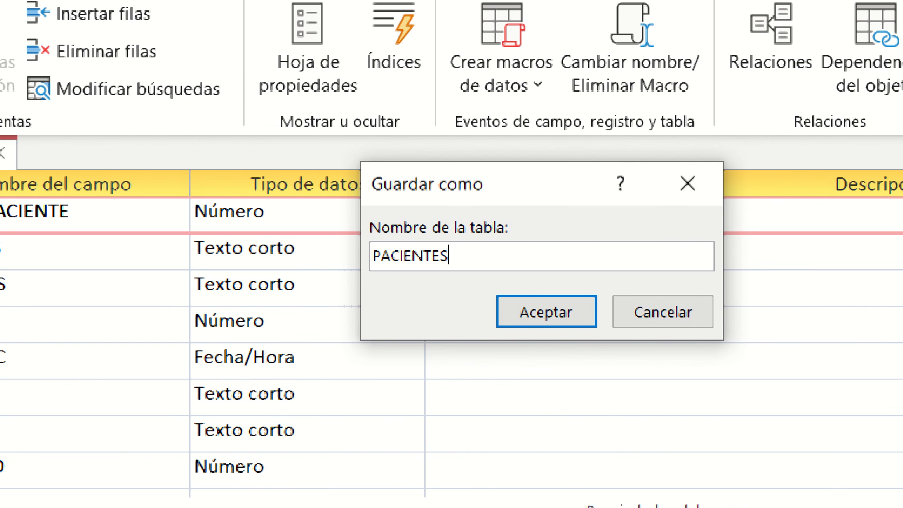
{"action": "key", "text": "BackSpace"}
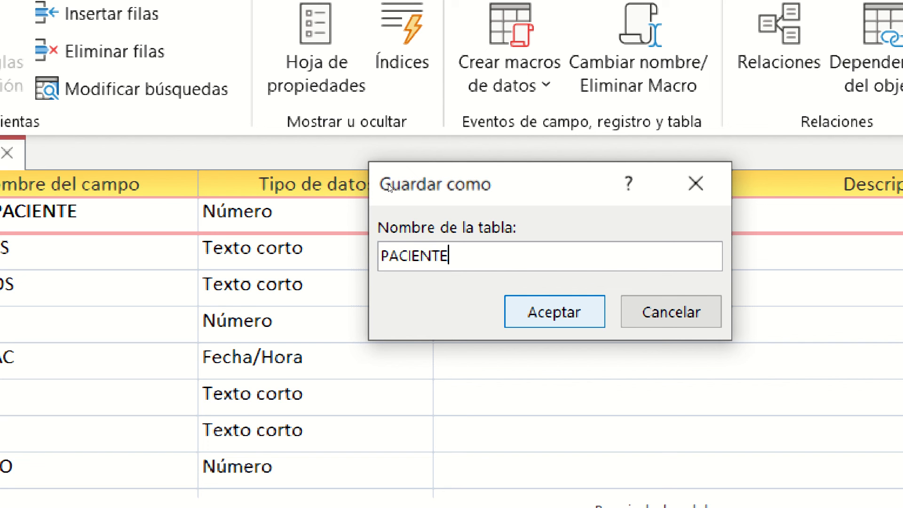
{"action": "left_click", "coordinate": [554, 312]}
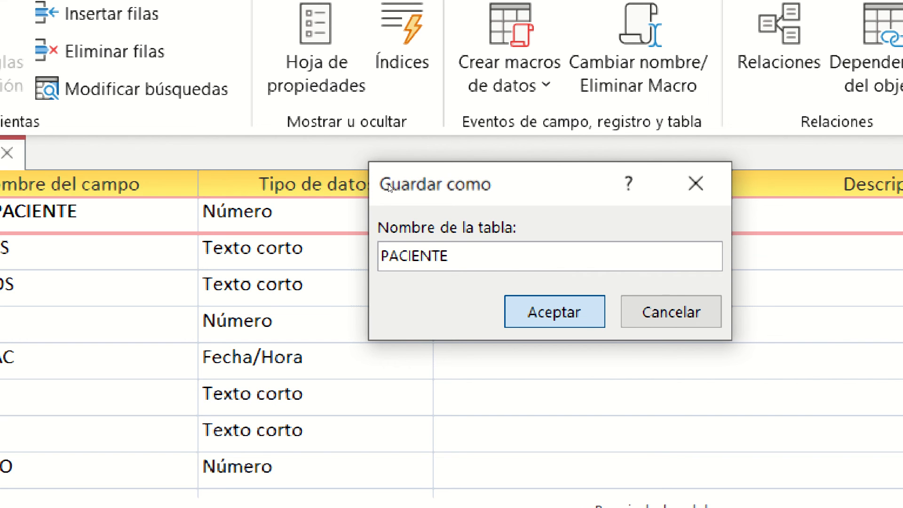
{"action": "key", "text": "Return"}
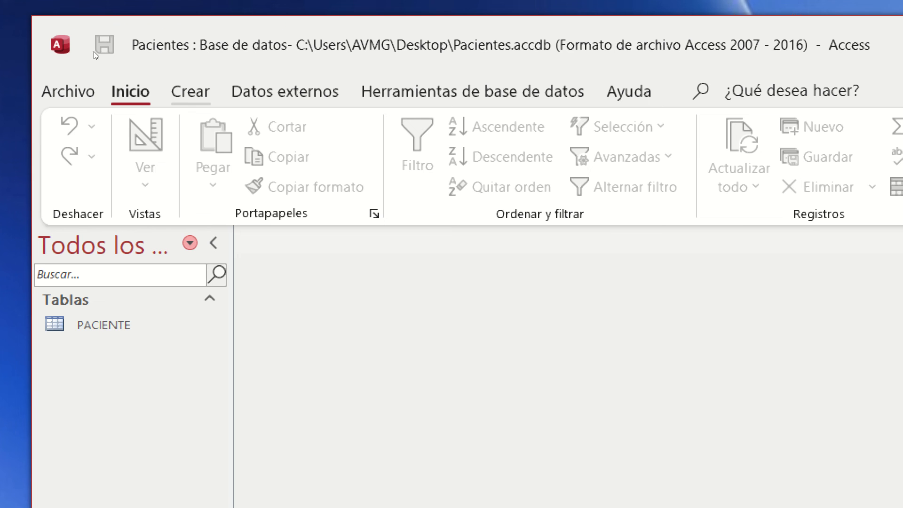
- Switch to the Crear ribbon tab
{"action": "left_click", "coordinate": [191, 92]}
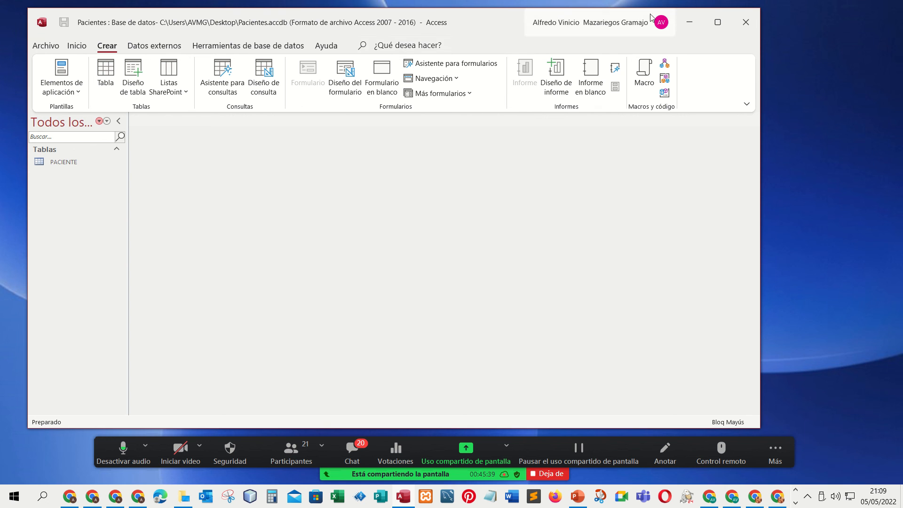
- Exit Access and reopen Pacientes.accdb from the desktop folder in File Explorer
{"action": "left_click", "coordinate": [745, 24]}
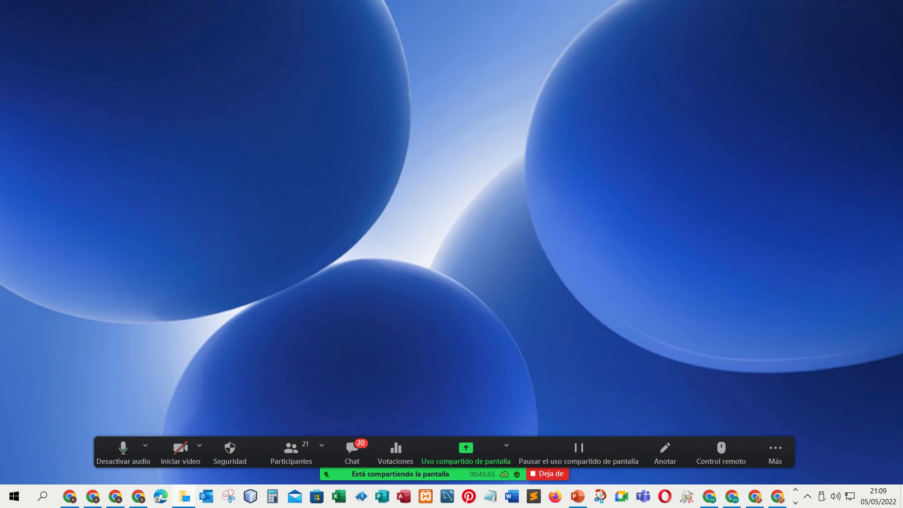
{"action": "left_click", "coordinate": [184, 496]}
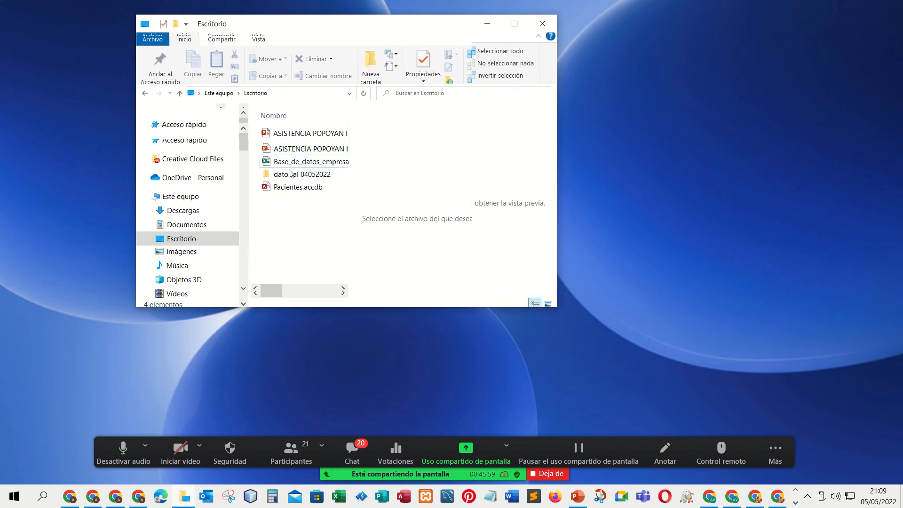
{"action": "left_click", "coordinate": [306, 187]}
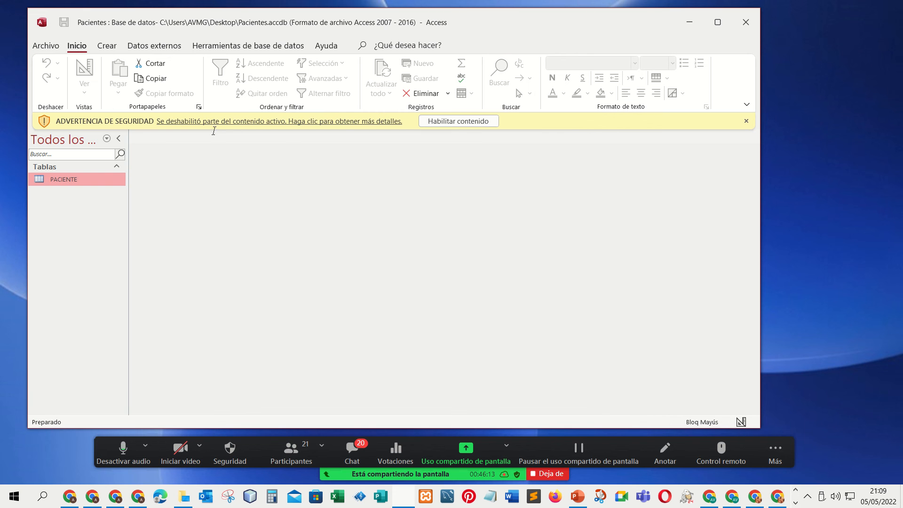
- Enable content, open PACIENTE in Vista Diseño to check its eight fields, then close it
{"action": "left_click", "coordinate": [445, 121]}
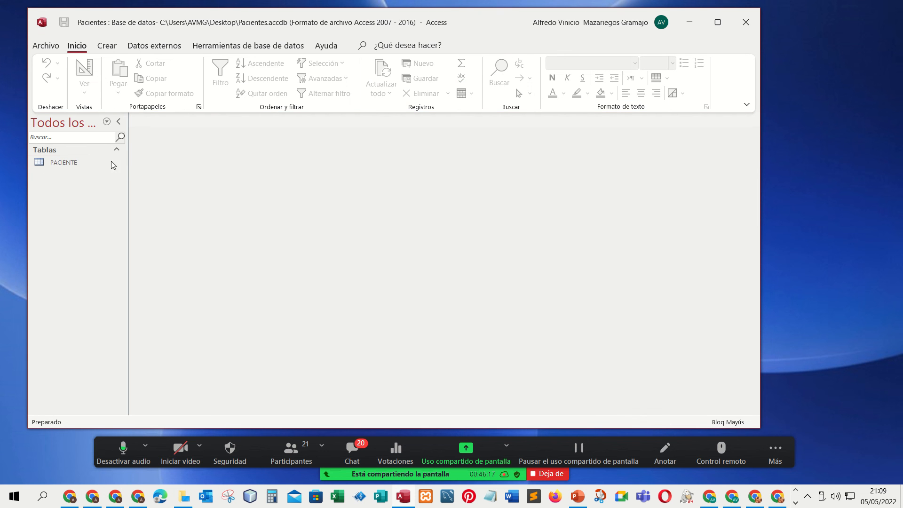
{"action": "left_click", "coordinate": [66, 164]}
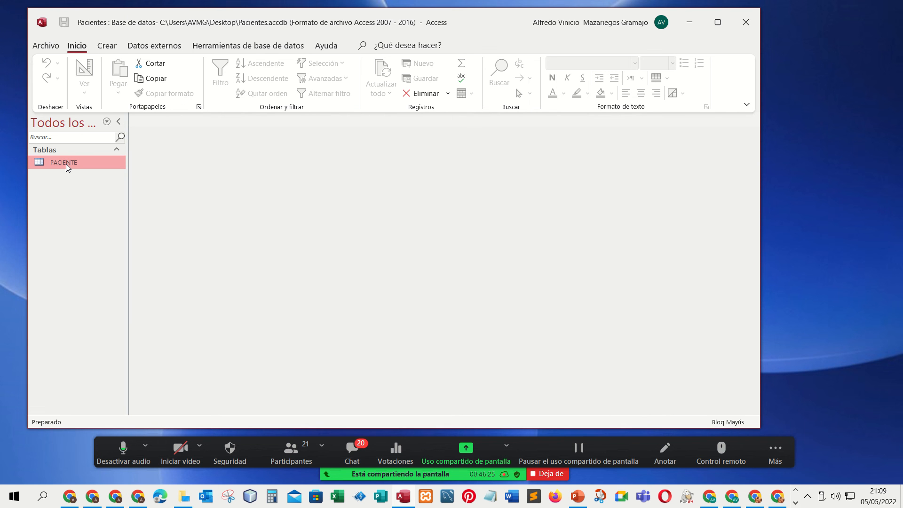
{"action": "right_click", "coordinate": [66, 164]}
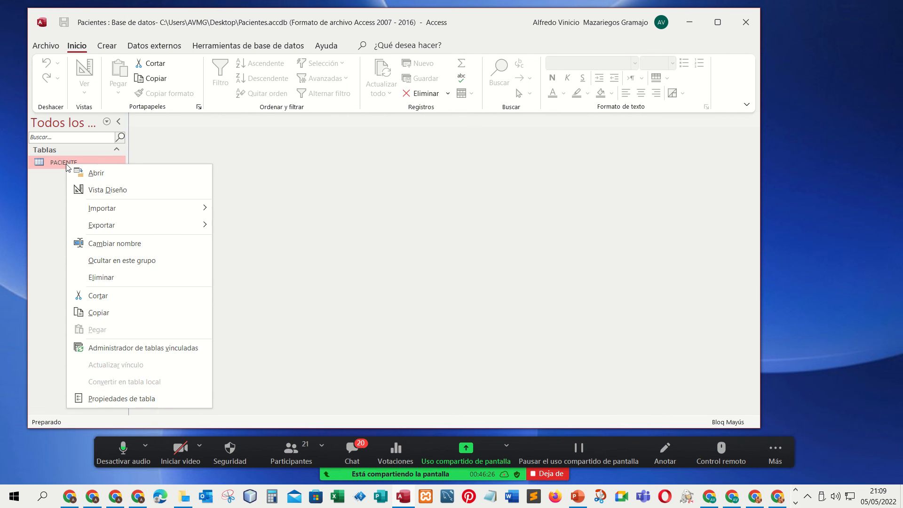
{"action": "left_click", "coordinate": [83, 190]}
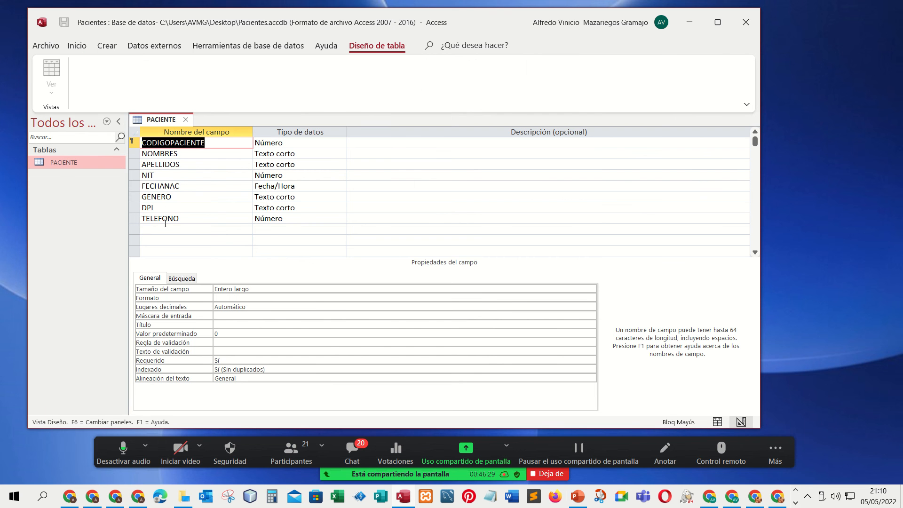
{"action": "left_click", "coordinate": [162, 229]}
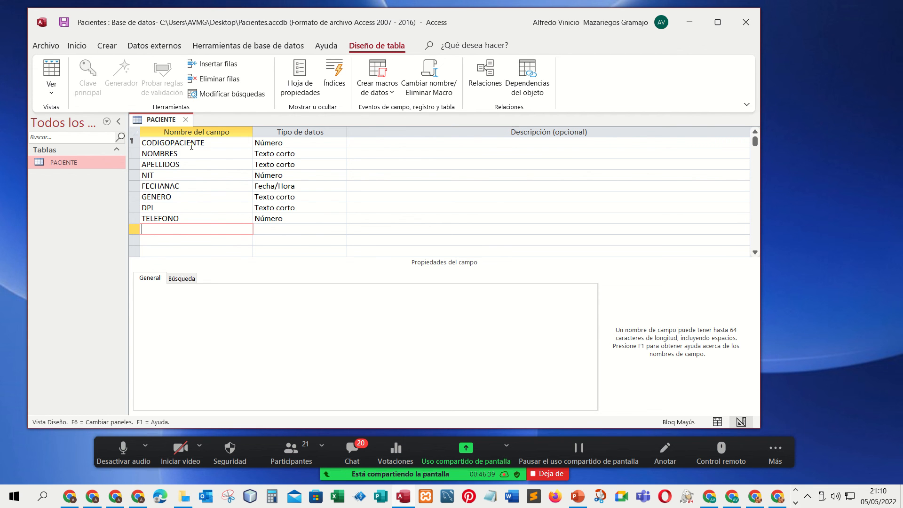
{"action": "left_click", "coordinate": [184, 121]}
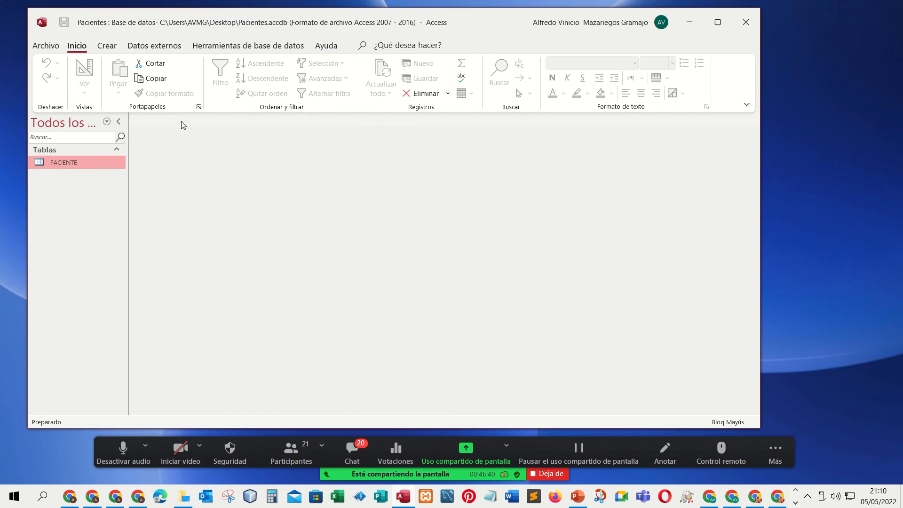
- Open the PACIENTE table to confirm it holds no records, then close it
{"action": "double_click", "coordinate": [64, 162]}
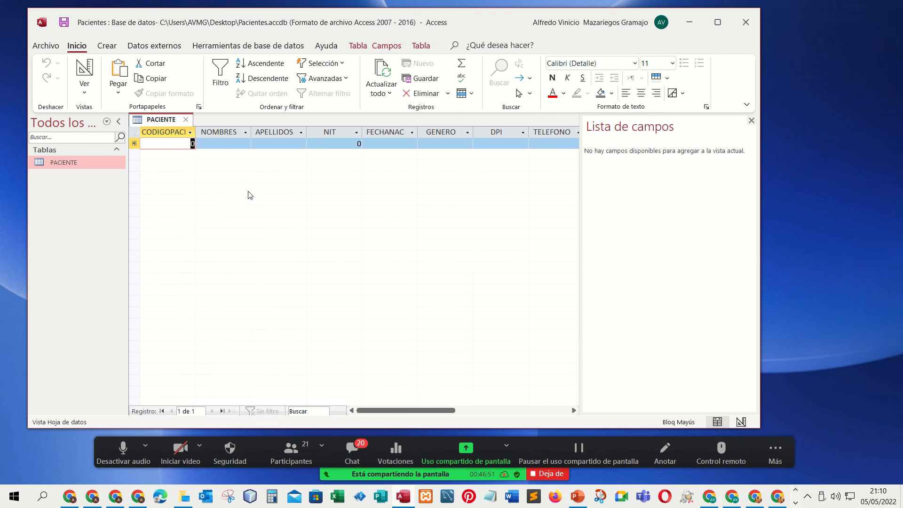
{"action": "left_click", "coordinate": [188, 120]}
{"action": "left_click", "coordinate": [183, 118]}
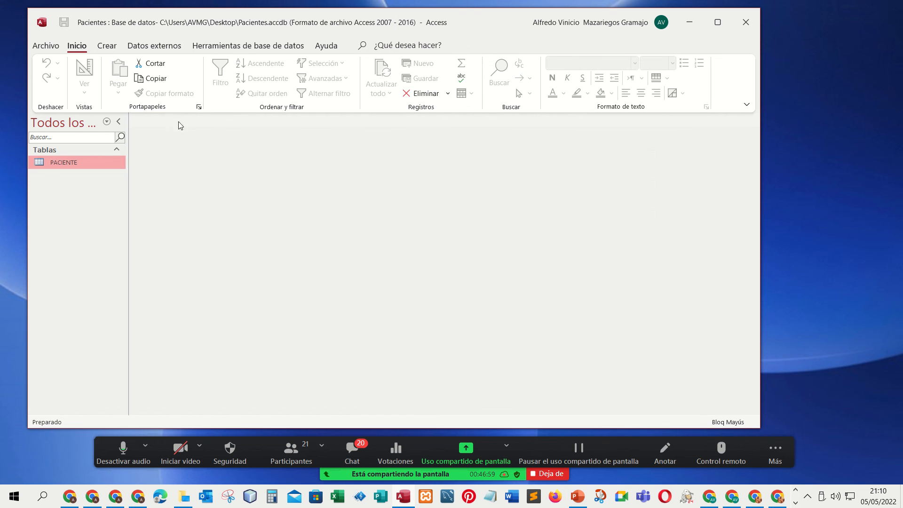
- Review PACIENTE's fields in Vista Diseño, close the design, and quit Access
{"action": "right_click", "coordinate": [71, 161]}
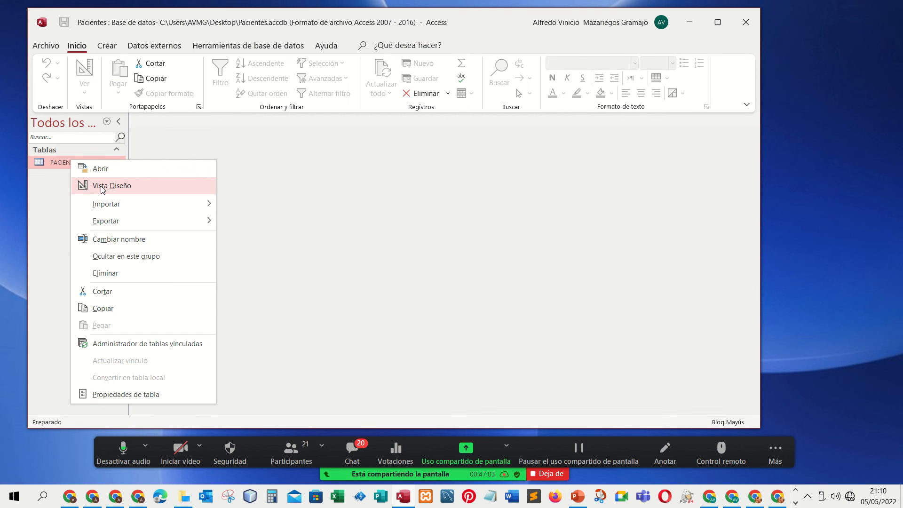
{"action": "left_click", "coordinate": [102, 186]}
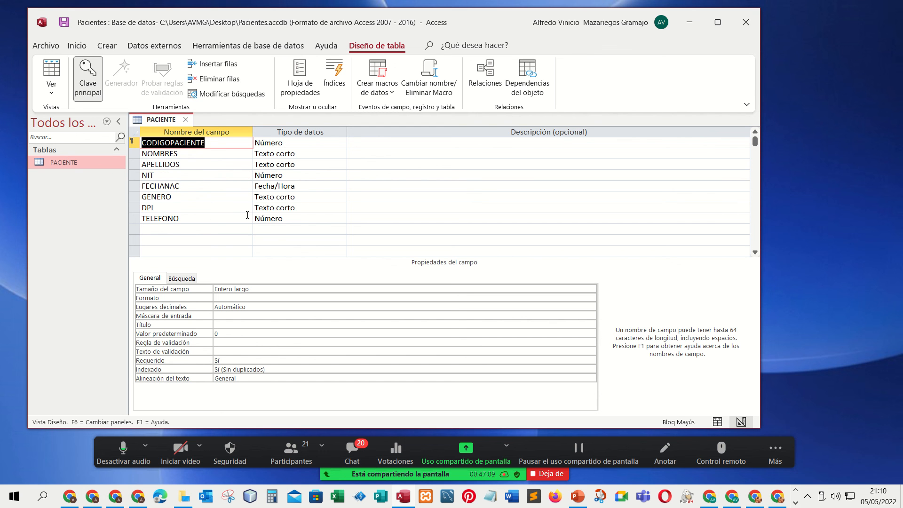
{"action": "left_click", "coordinate": [185, 120]}
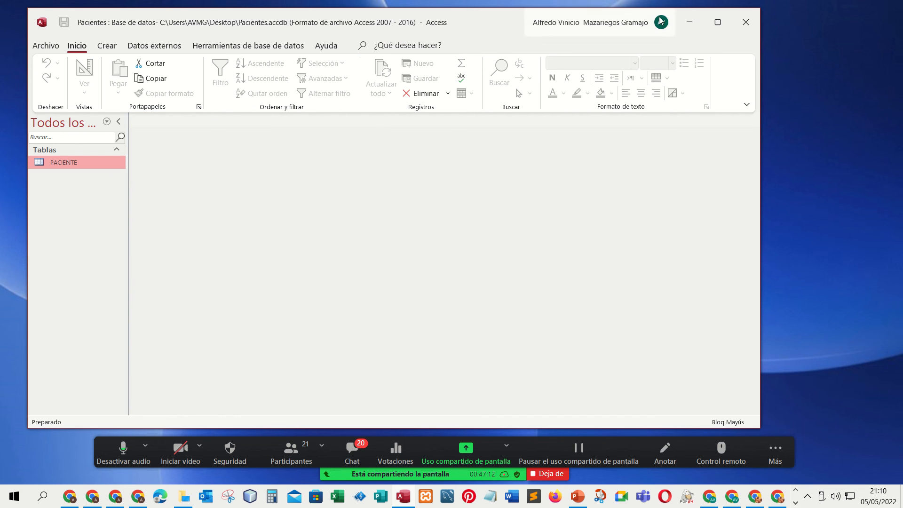
{"action": "left_click", "coordinate": [744, 21]}
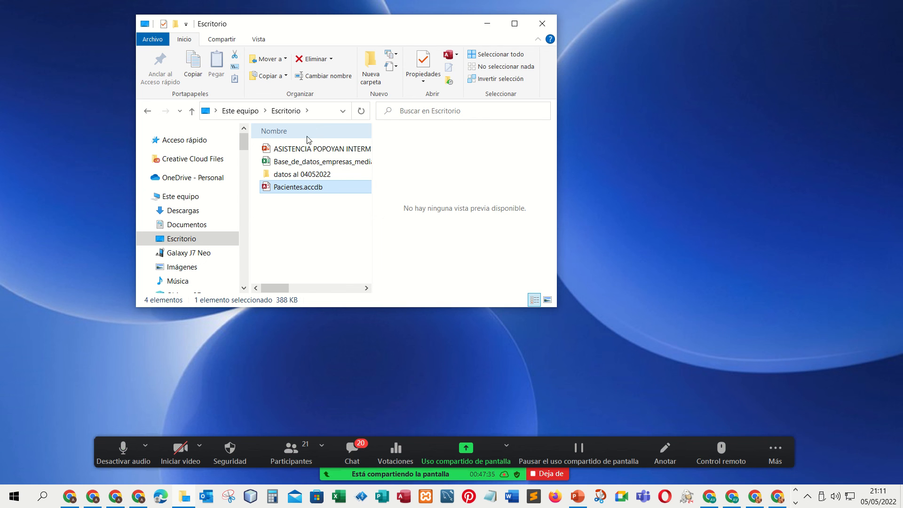
{"action": "left_click", "coordinate": [296, 189]}
{"action": "left_click", "coordinate": [292, 187]}
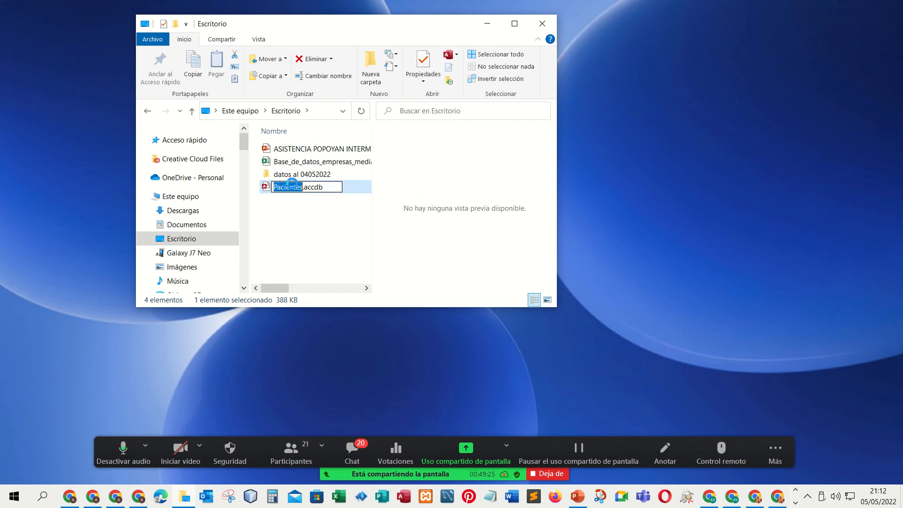
{"action": "left_click", "coordinate": [271, 185]}
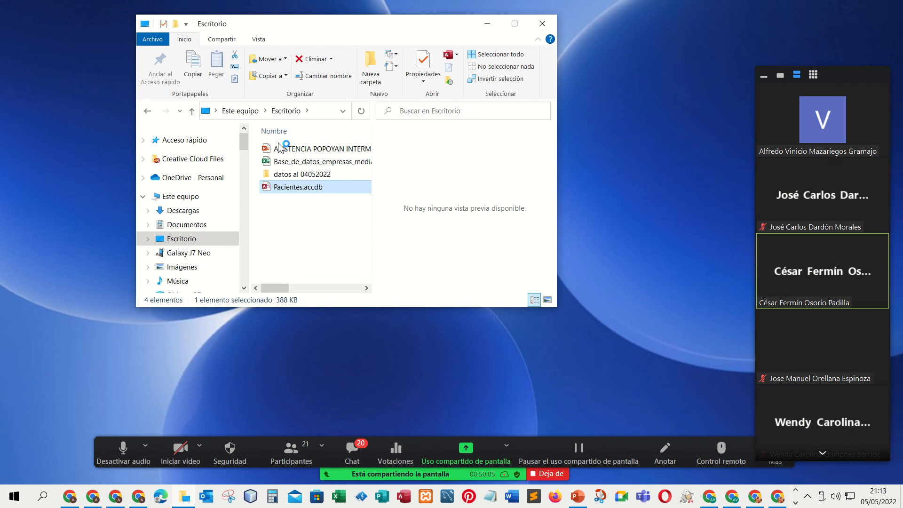
{"action": "left_click", "coordinate": [297, 232]}
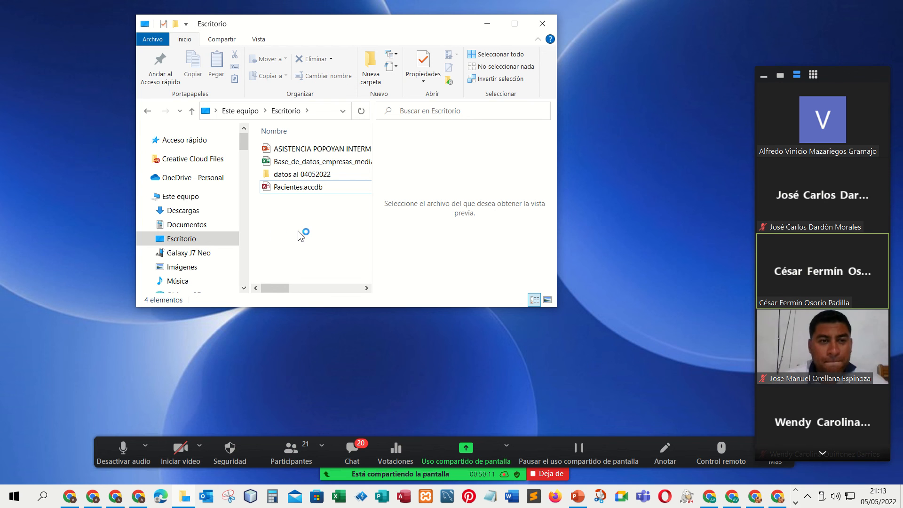
{"action": "right_click", "coordinate": [298, 231]}
{"action": "left_click", "coordinate": [249, 243]}
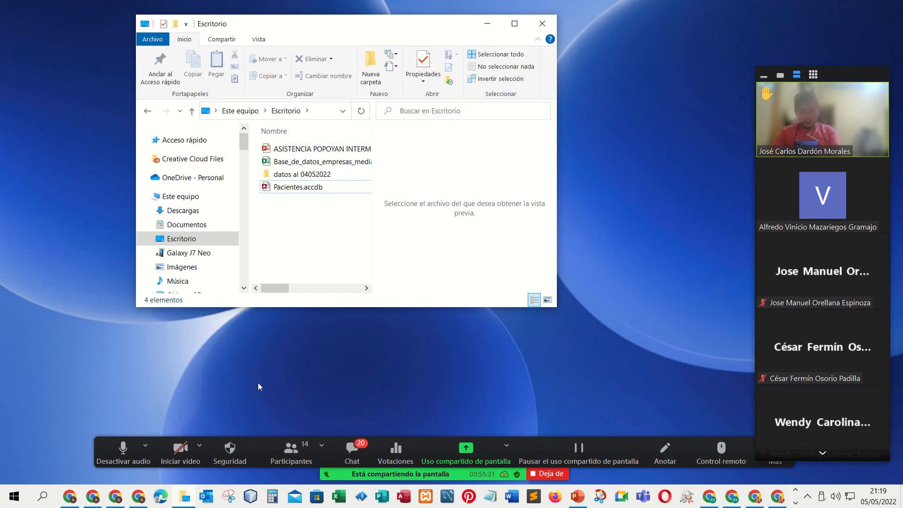
- Start the Zoom camera with Iniciar video and bring up the Uso compartido de pantalla choices
{"action": "left_click", "coordinate": [182, 458]}
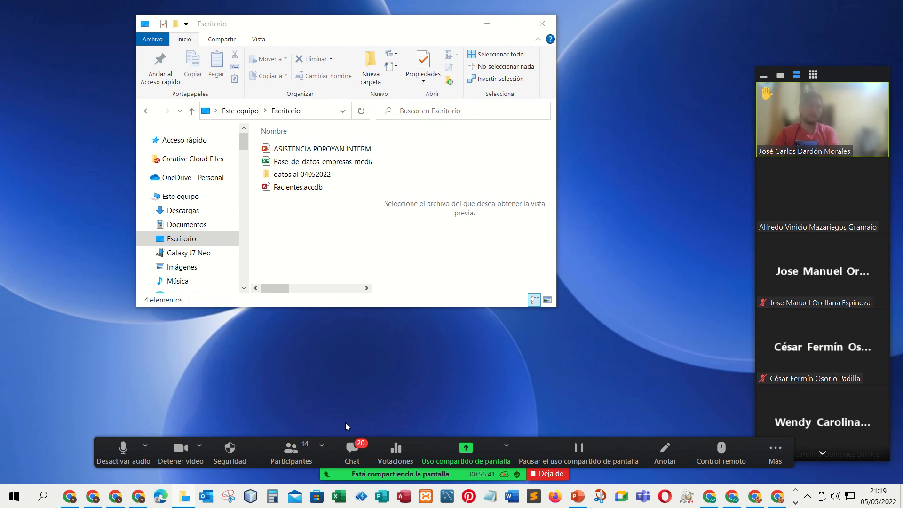
{"action": "left_click", "coordinate": [472, 450]}
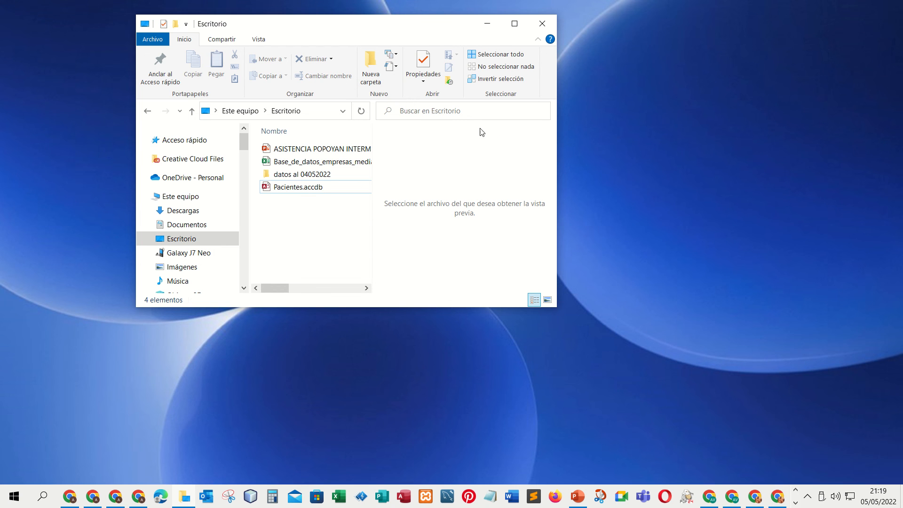
- Close the Escritorio File Explorer window
{"action": "left_click", "coordinate": [544, 24]}
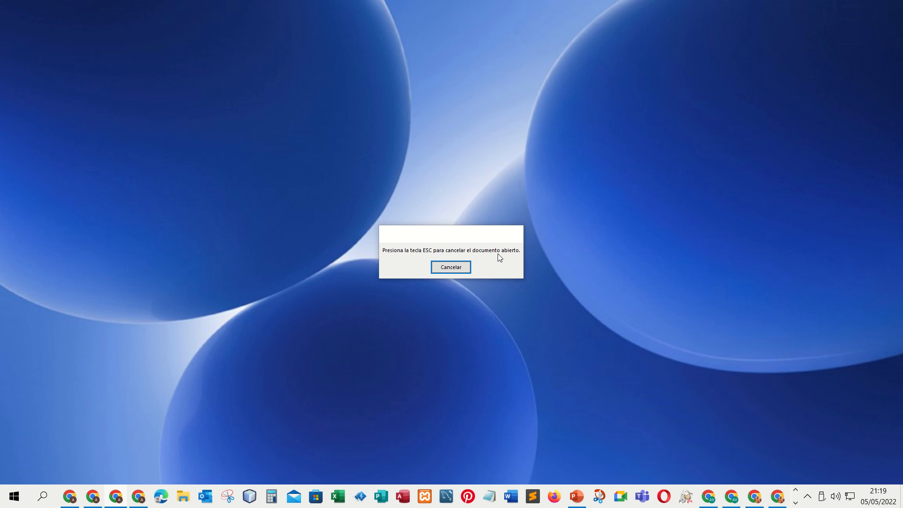